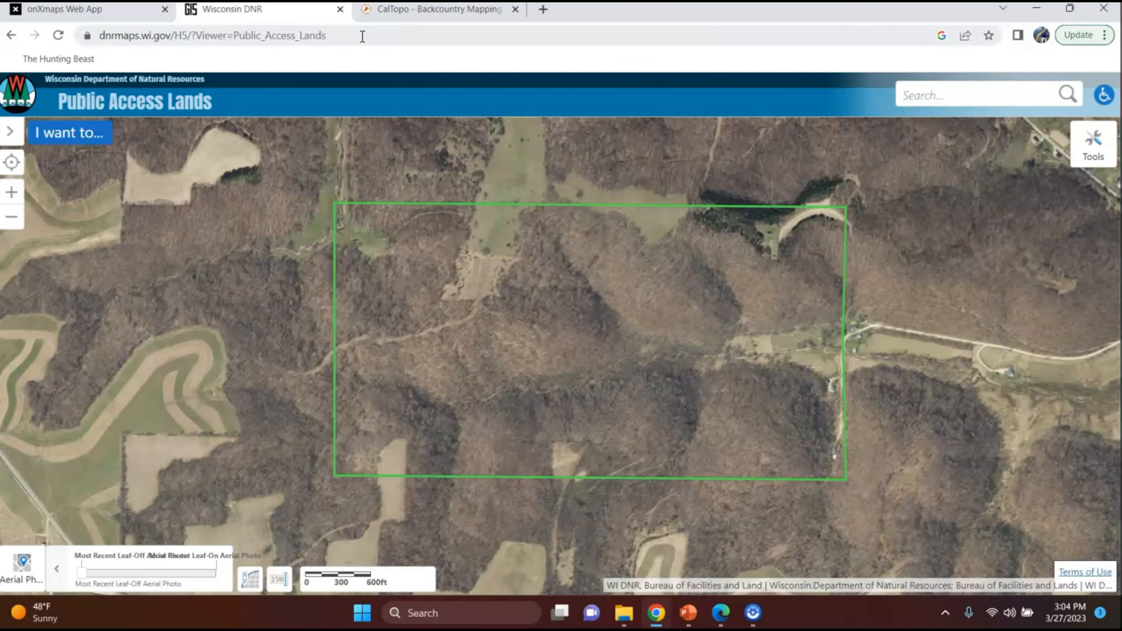
Compare the property on the CalTopo topographic map and the Wisconsin DNR aerial photo, ending on the onX map
click(385, 15)
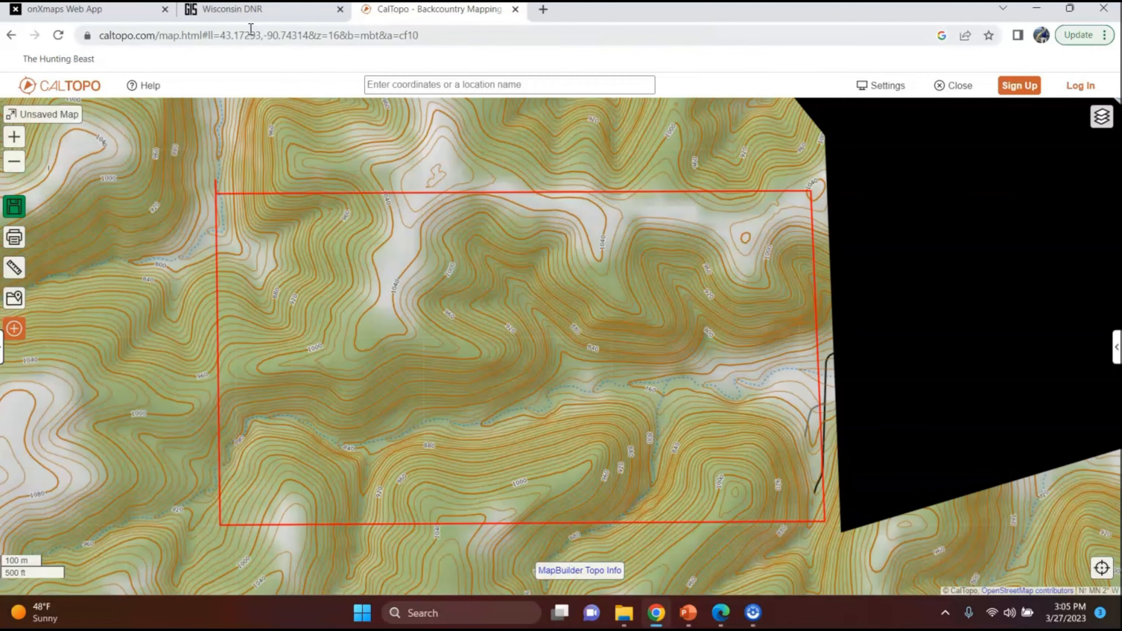
click(231, 14)
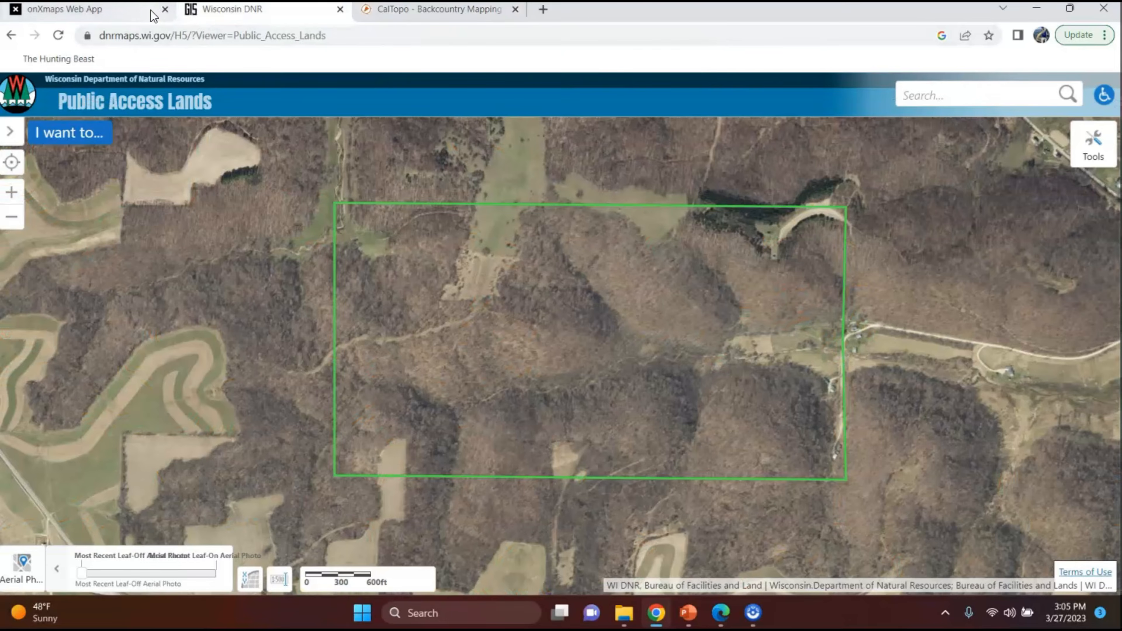
click(129, 11)
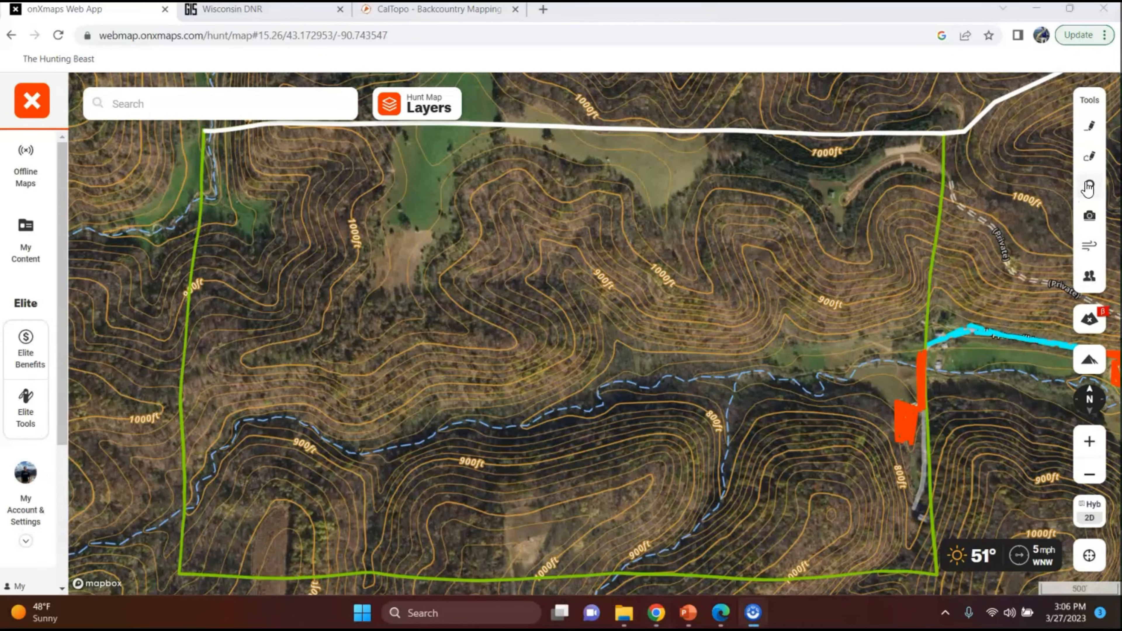
Add a cyan Parking waypoint at the clearing beside the north boundary near the property's northeast corner and save it
click(1088, 186)
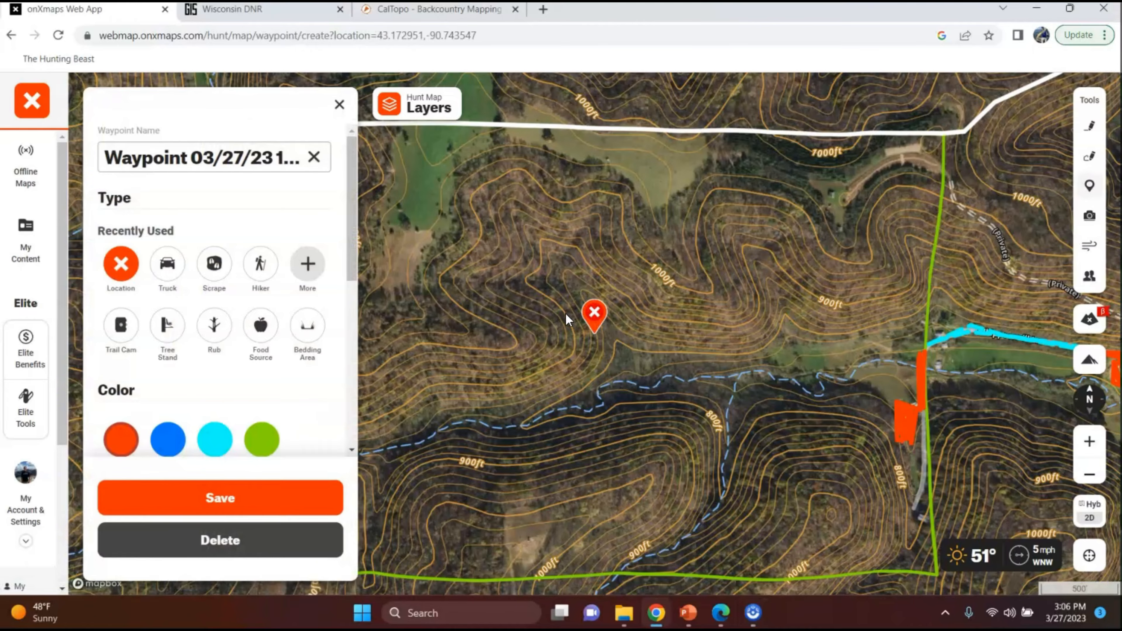
mouse_move(594, 313)
mouse_down()
mouse_move(693, 257)
mouse_move(847, 243)
mouse_move(913, 179)
mouse_move(908, 130)
mouse_up()
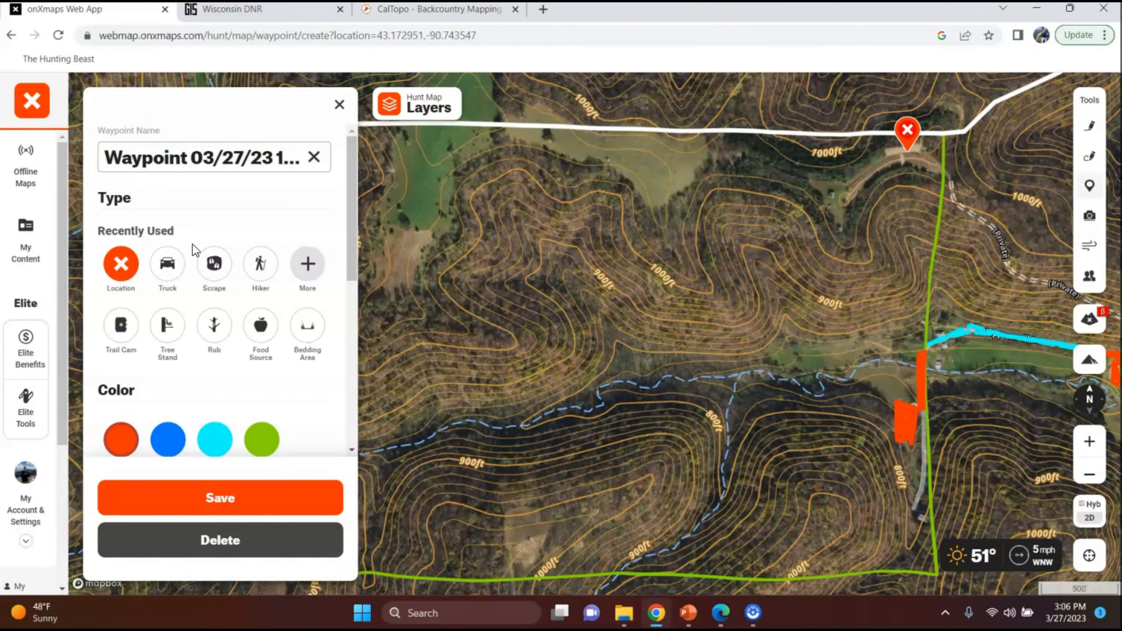
click(167, 264)
click(308, 264)
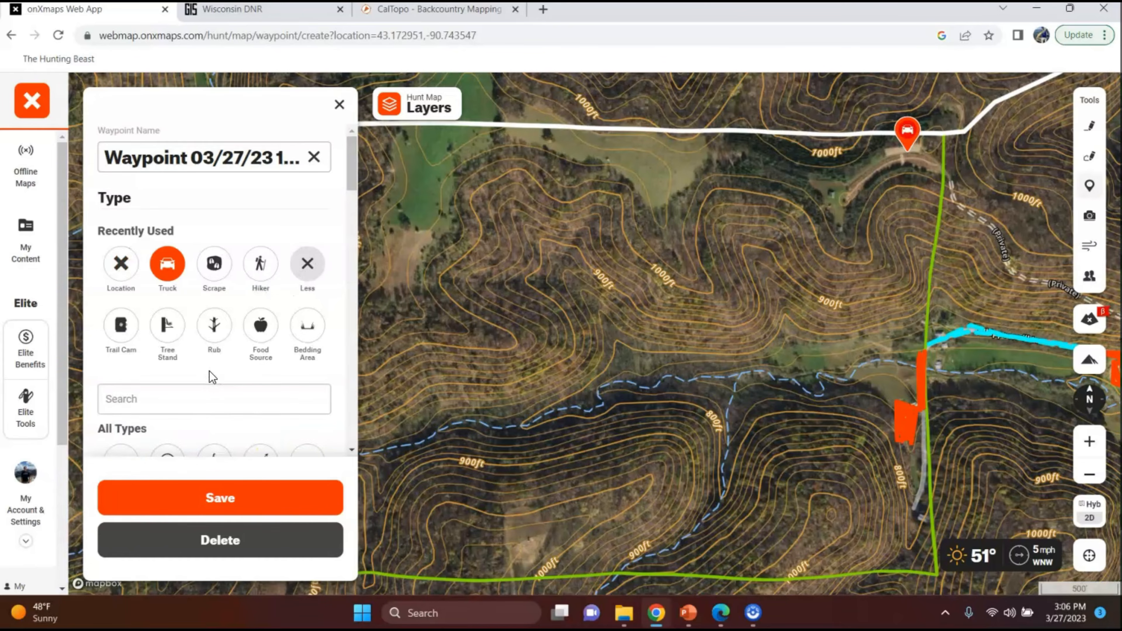
scroll(210, 371, down, 15)
click(209, 370)
scroll(210, 371, down, 8)
click(215, 434)
click(227, 496)
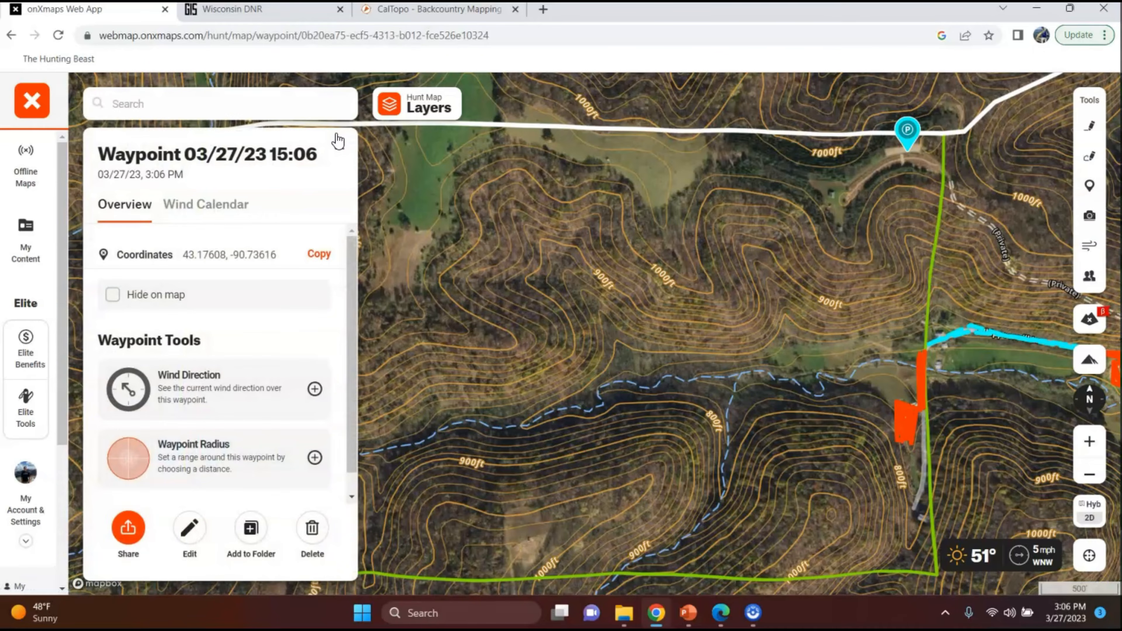
click(338, 141)
Add and save a second cyan Parking waypoint on the north boundary, just west of the long green field
click(1090, 186)
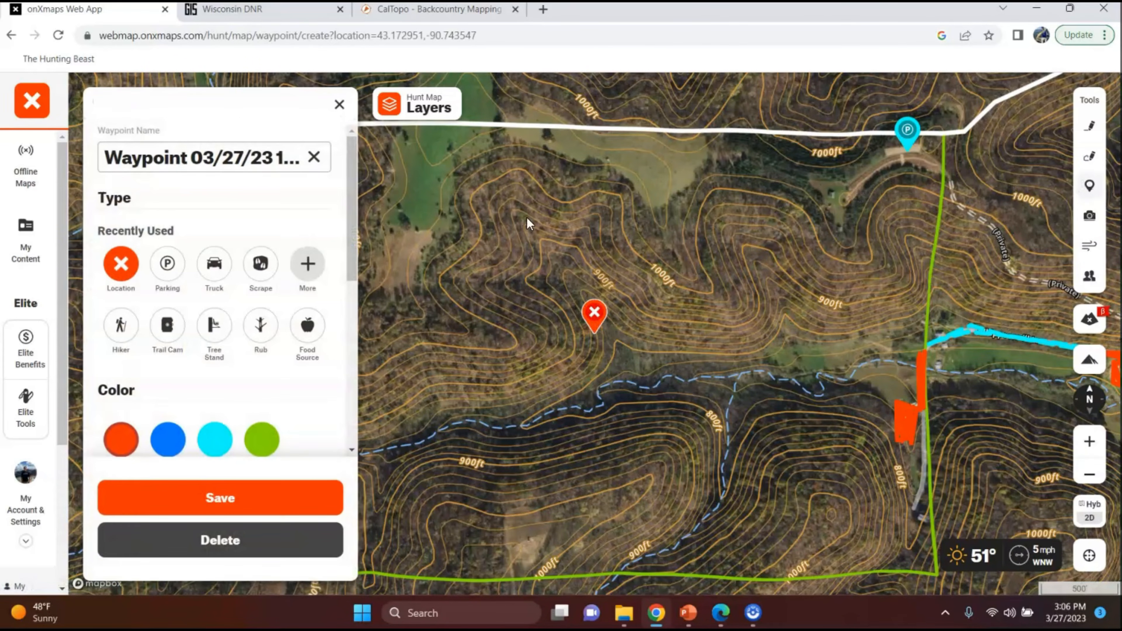
mouse_move(580, 311)
mouse_down()
mouse_move(572, 290)
mouse_move(386, 184)
mouse_move(365, 114)
mouse_up()
drag(409, 186, 473, 238)
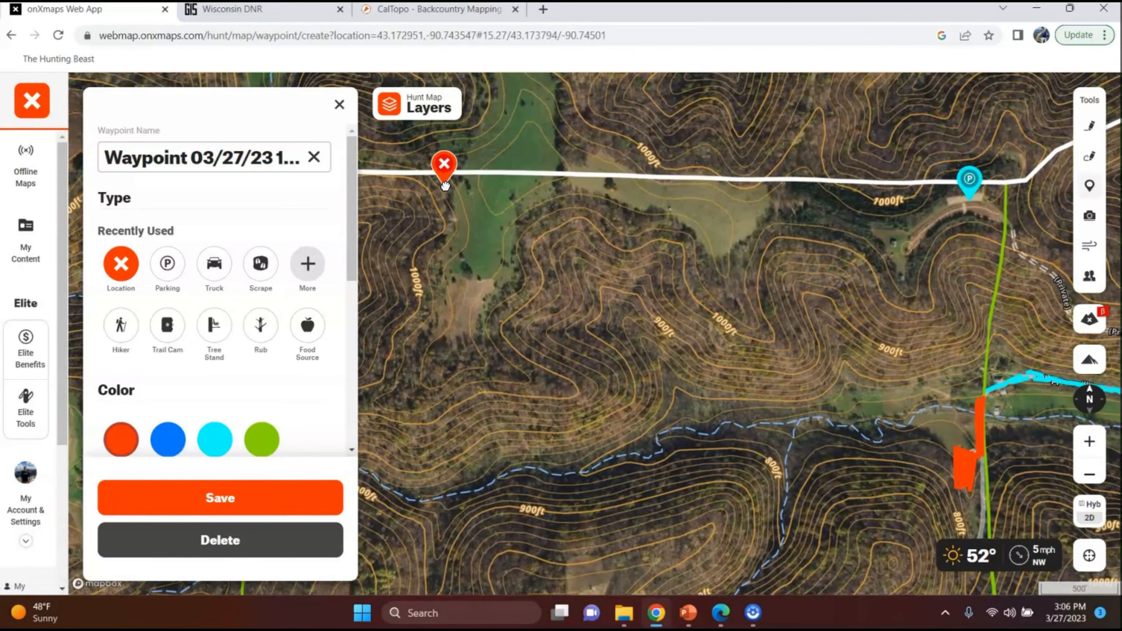
click(170, 271)
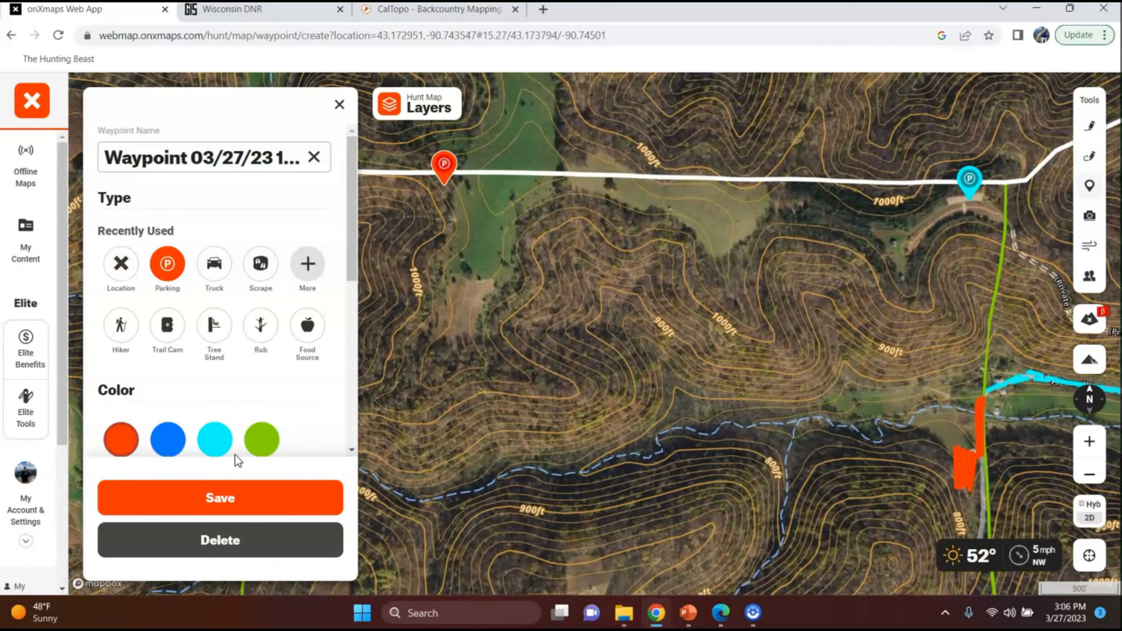
click(218, 444)
click(230, 493)
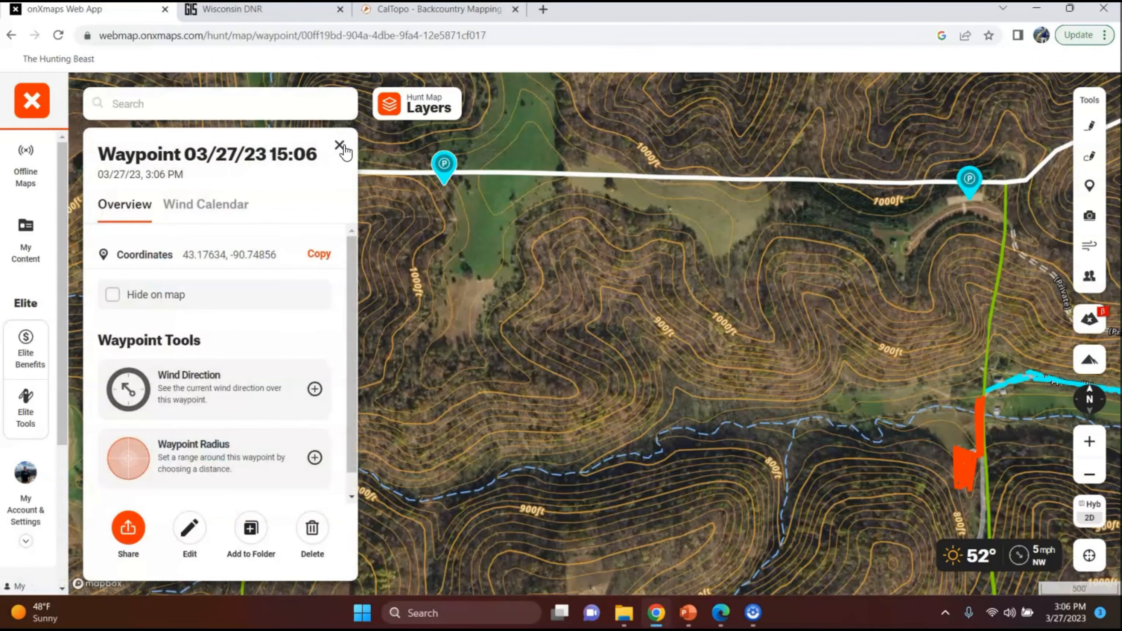
click(339, 146)
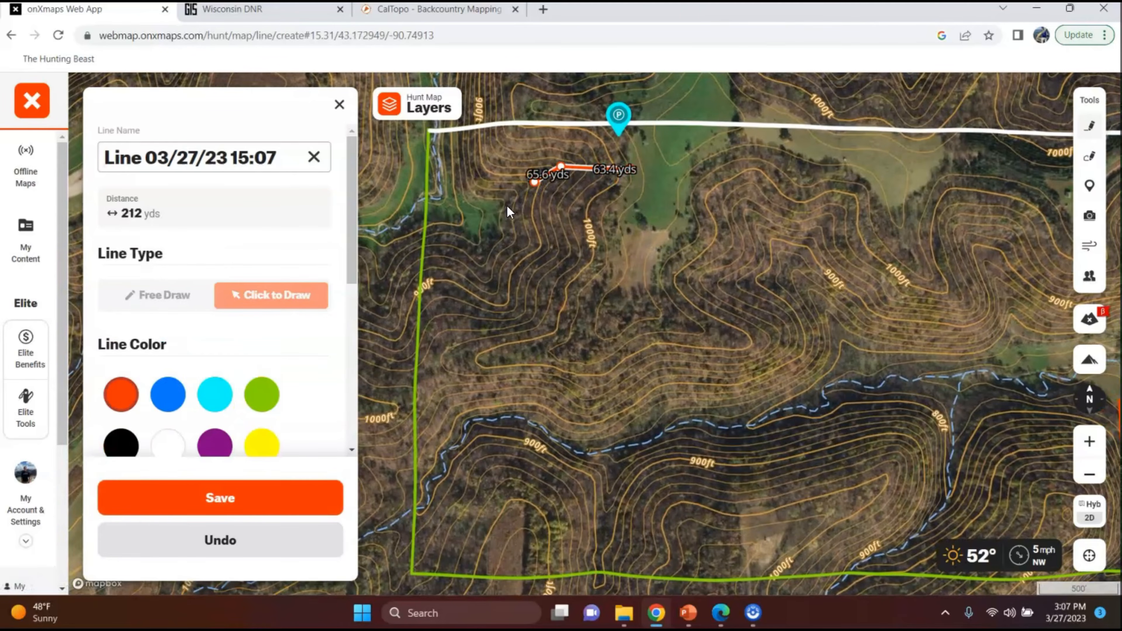
Continue the access line southwest from the ridge and north to the property's northwest corner, about 597 yards in total
click(506, 205)
click(482, 215)
click(458, 212)
click(440, 201)
click(435, 174)
click(432, 135)
Make the northwest access line cyan and dashed, and save it
click(216, 394)
scroll(267, 332, down, 5)
click(157, 296)
click(293, 511)
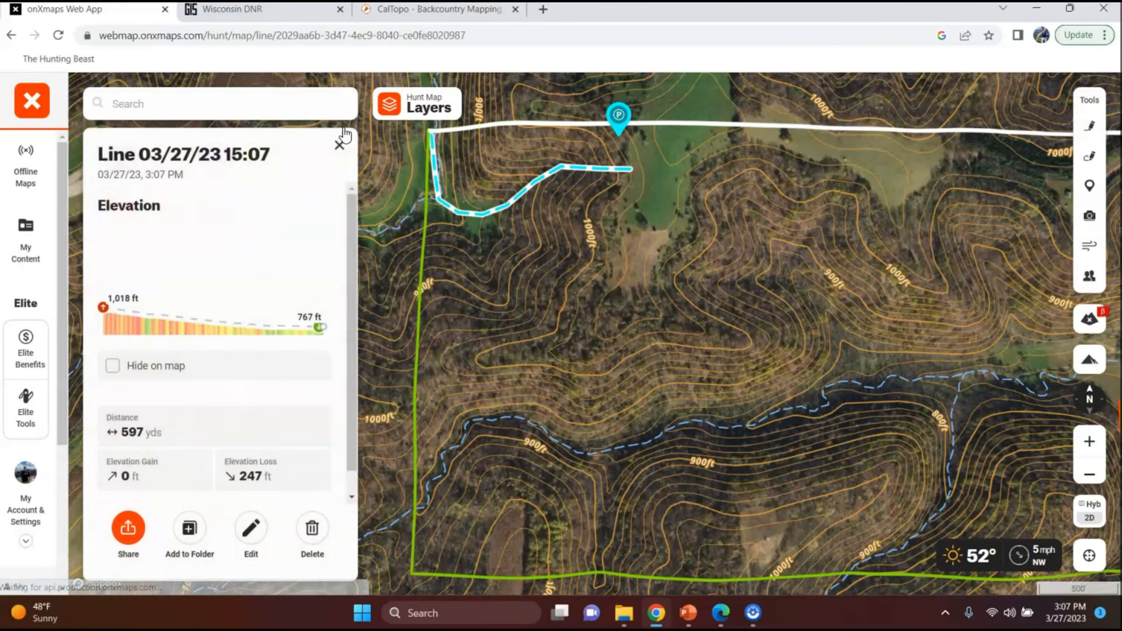
click(339, 146)
Draw a line about 285 yards long from the east boundary past the eastern parking waypoint, curving southwest along the track
drag(601, 305, 457, 326)
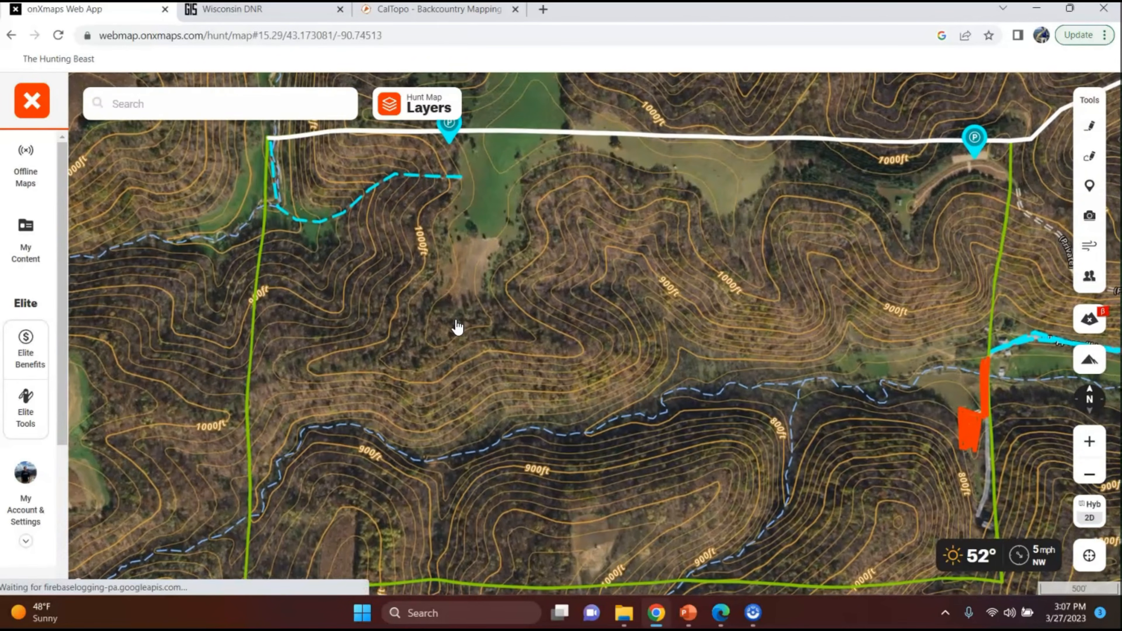
drag(586, 274, 527, 271)
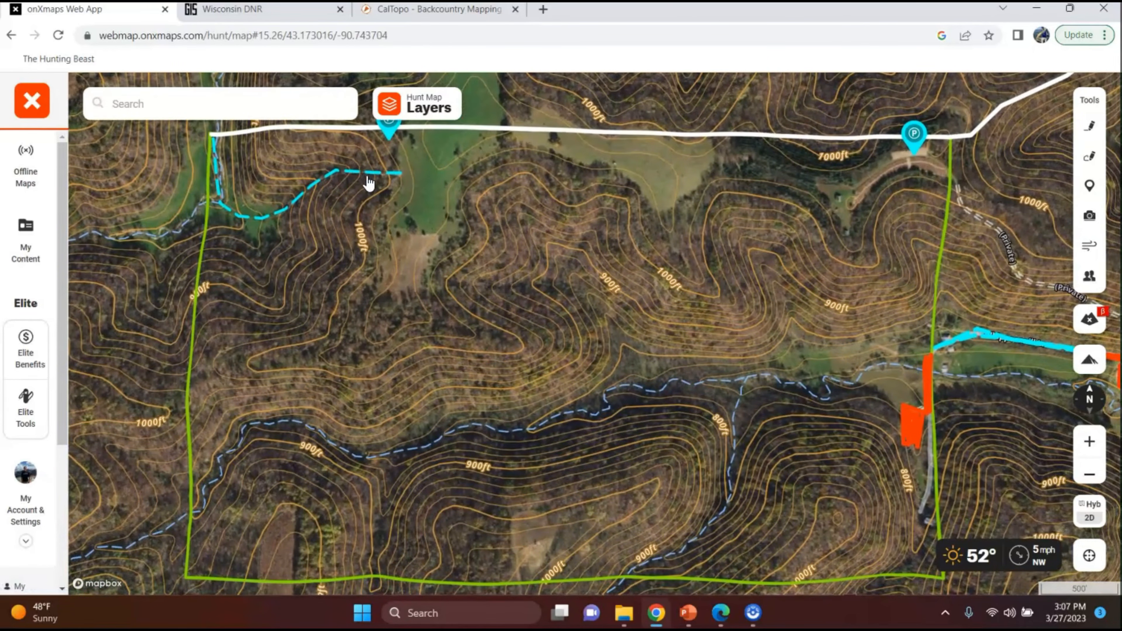
drag(458, 238, 441, 257)
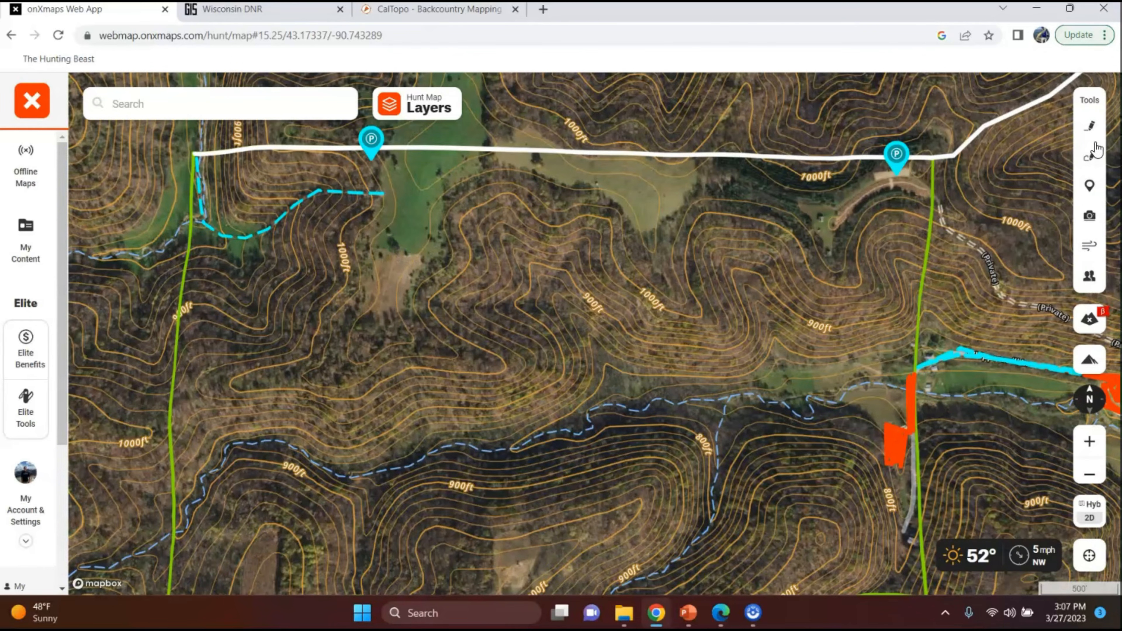
click(1089, 127)
click(928, 191)
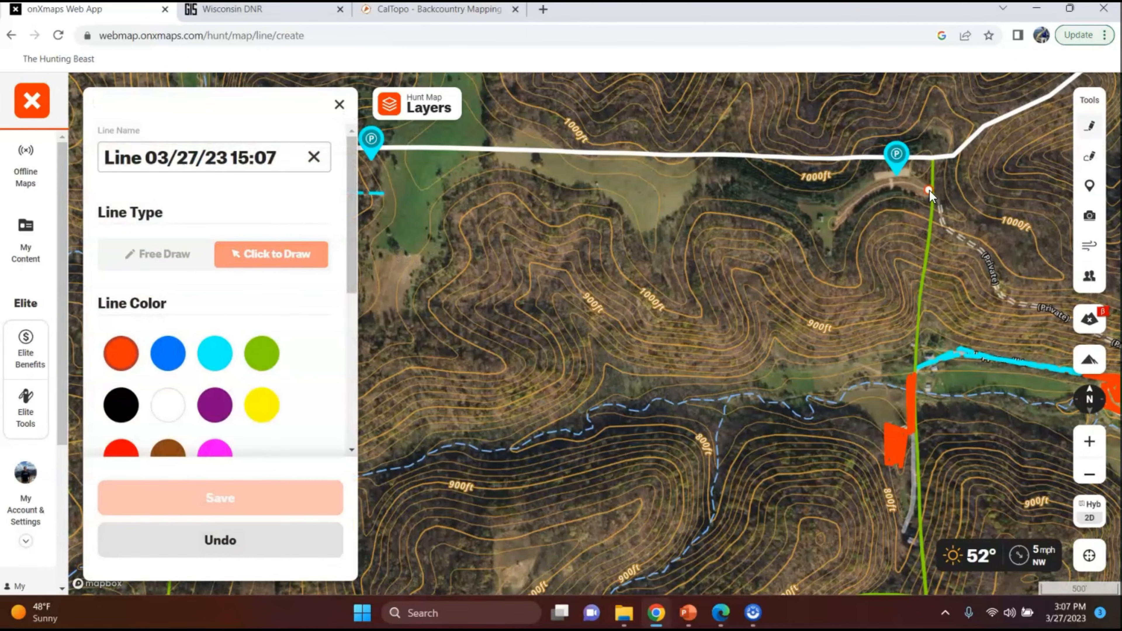
click(898, 179)
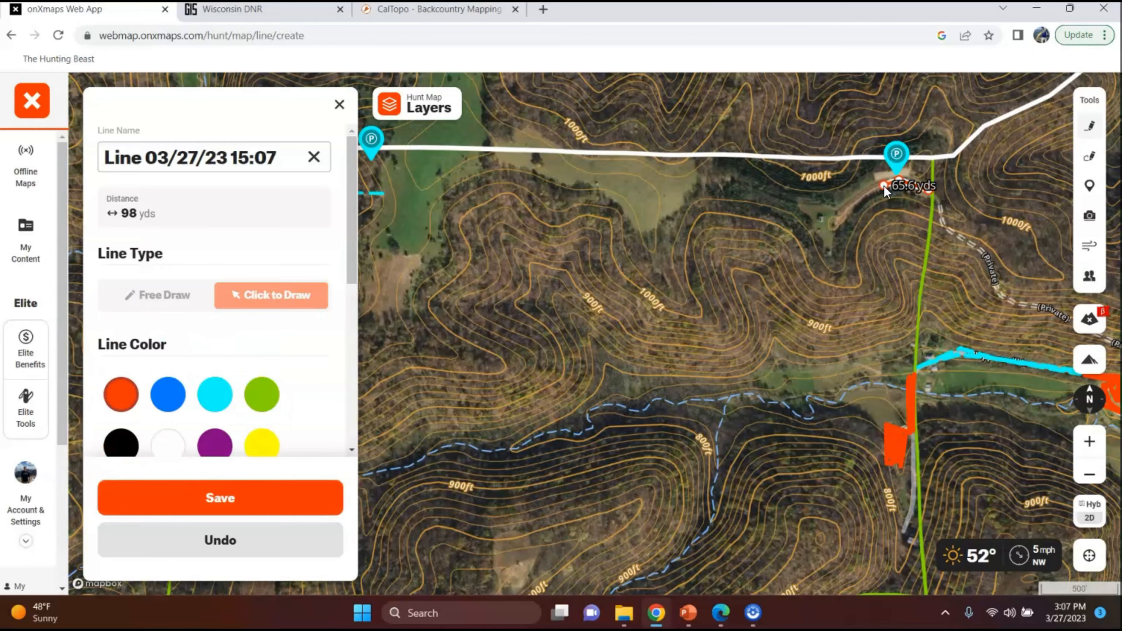
click(850, 200)
click(832, 218)
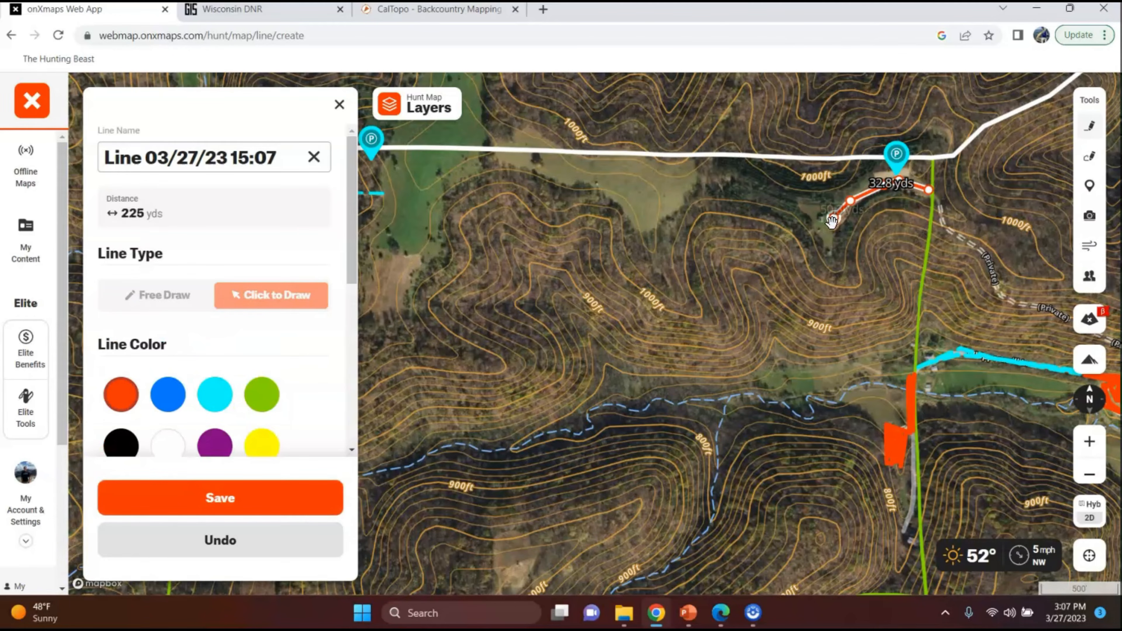
click(828, 246)
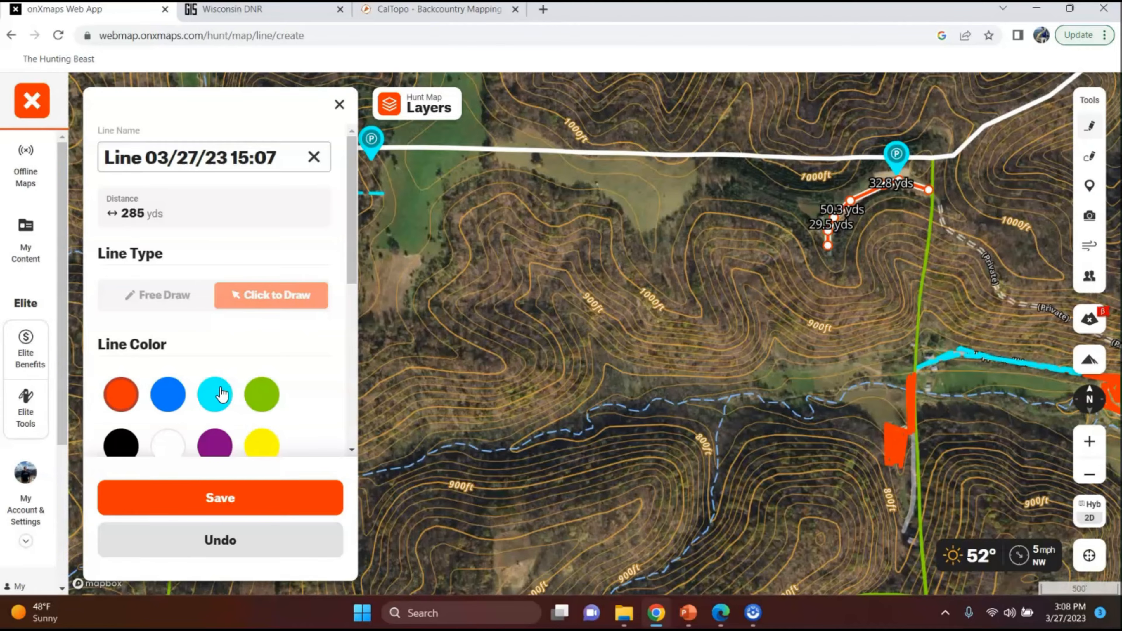
Give the track line near the eastern parking waypoint a cyan color and dashed style, and save it
click(217, 394)
scroll(212, 420, down, 5)
click(151, 334)
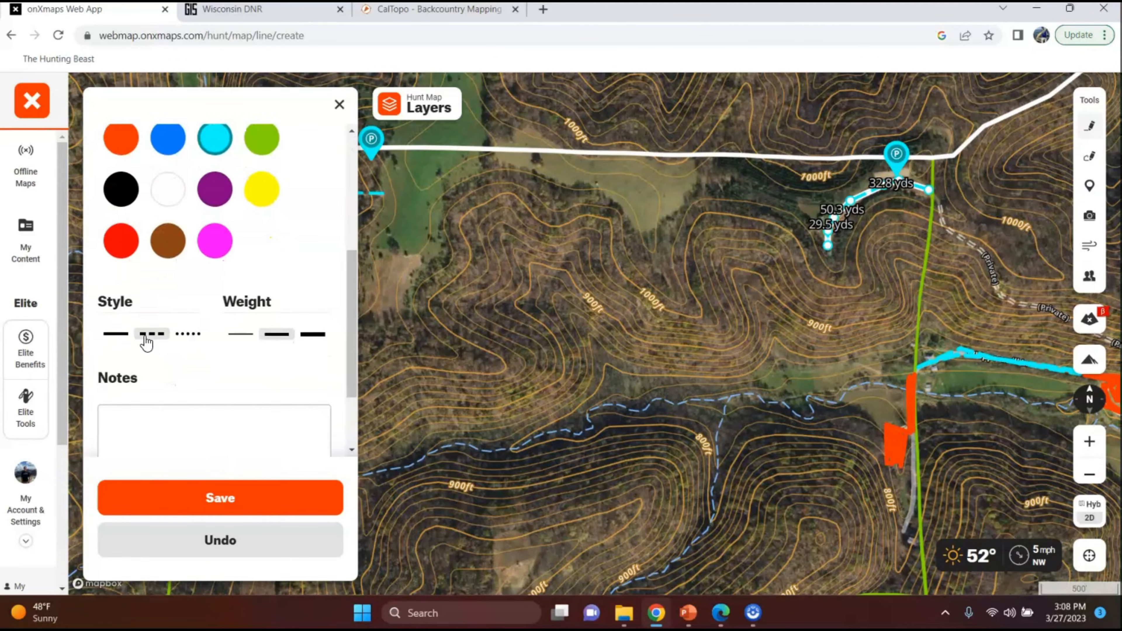
click(258, 497)
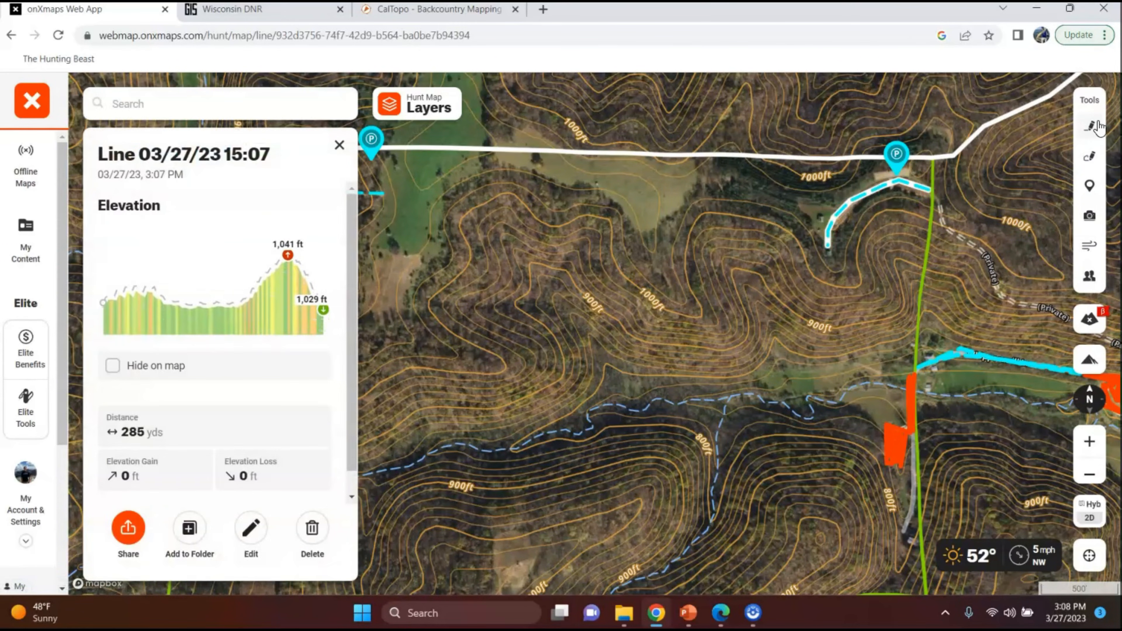
Draw a line about 479 yards long from the eastern track west through the pines and southwest along the field edge
click(1089, 128)
click(845, 202)
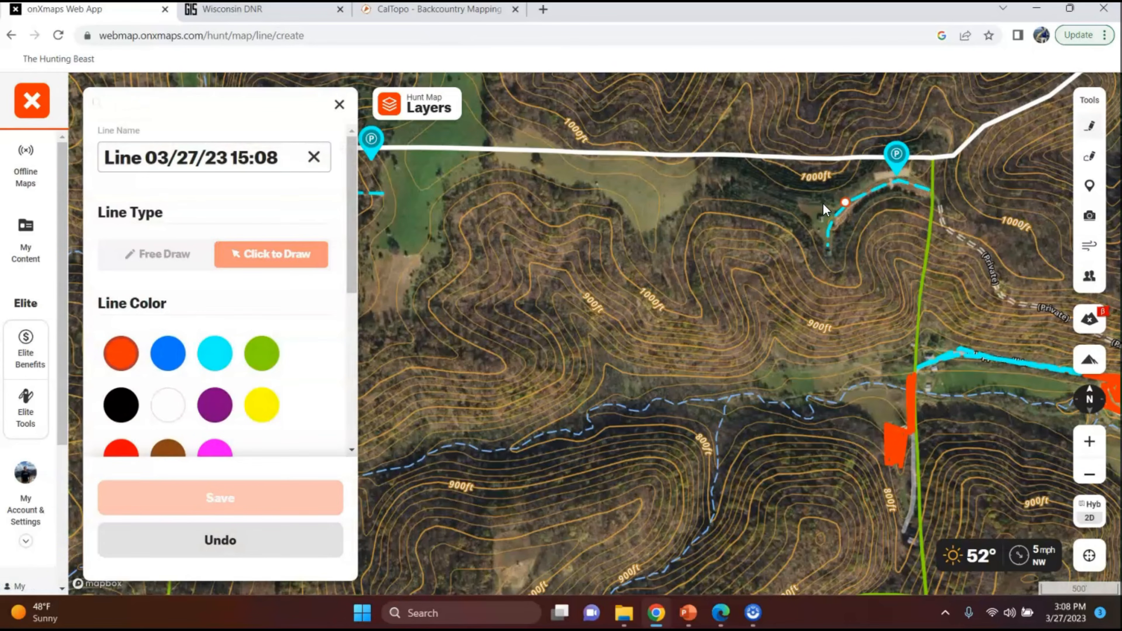
click(813, 202)
scroll(812, 201, up, 2)
scroll(812, 201, up, 3)
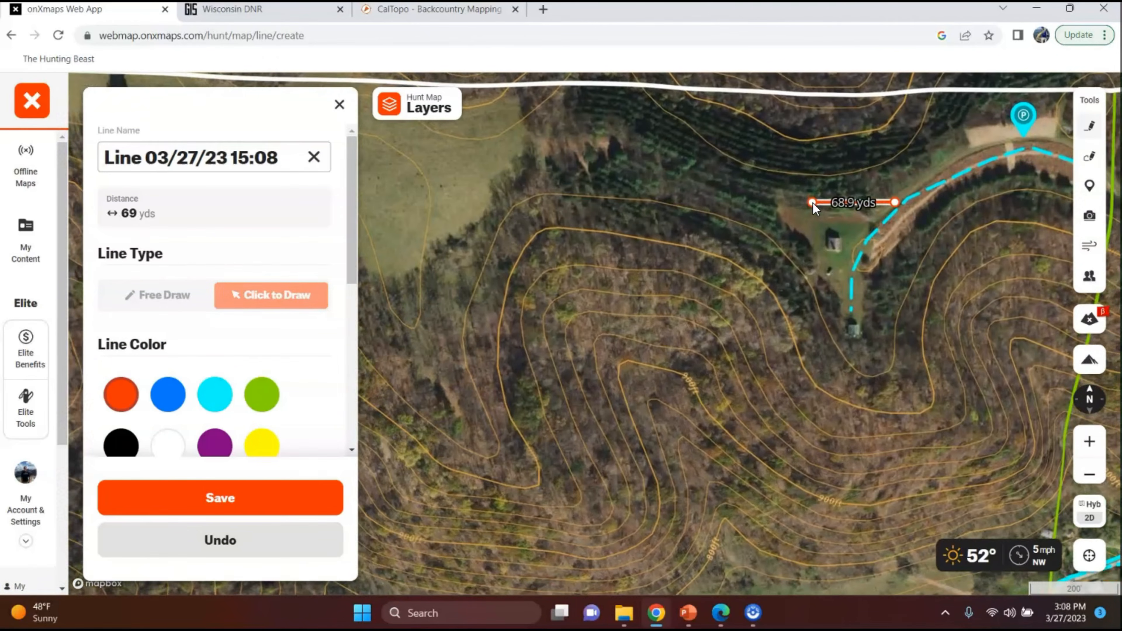
click(780, 202)
click(723, 184)
click(660, 157)
click(602, 143)
click(557, 142)
click(535, 149)
click(499, 199)
click(472, 228)
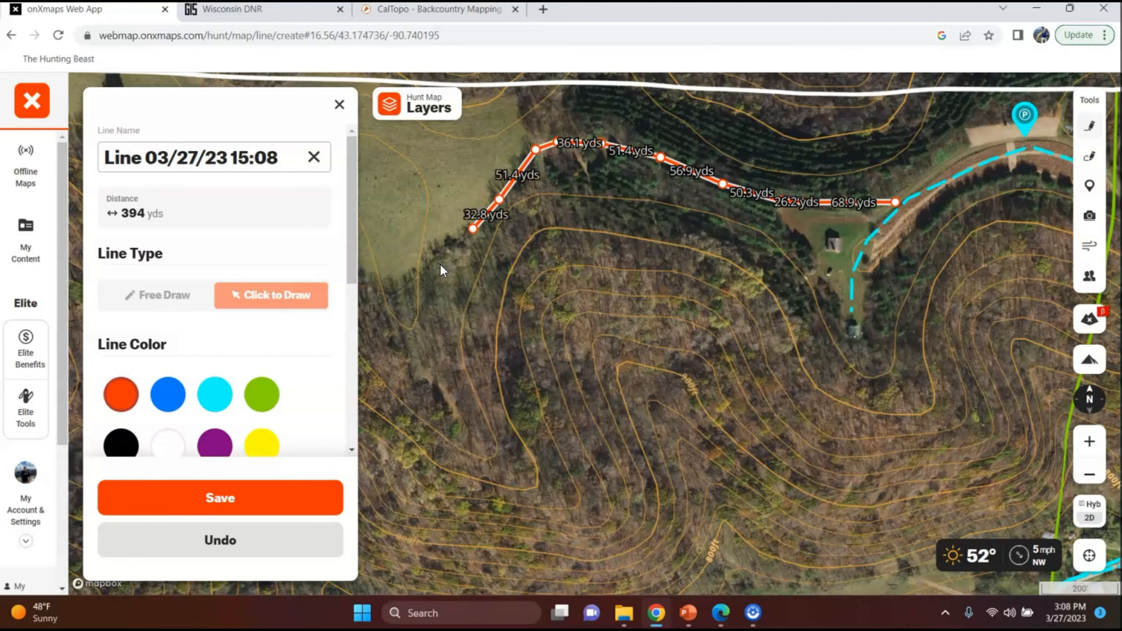
click(425, 262)
click(392, 291)
Extend the line from the field's southern tip southeast down the wooded ridge, to about 600 yards in total
drag(451, 320, 531, 304)
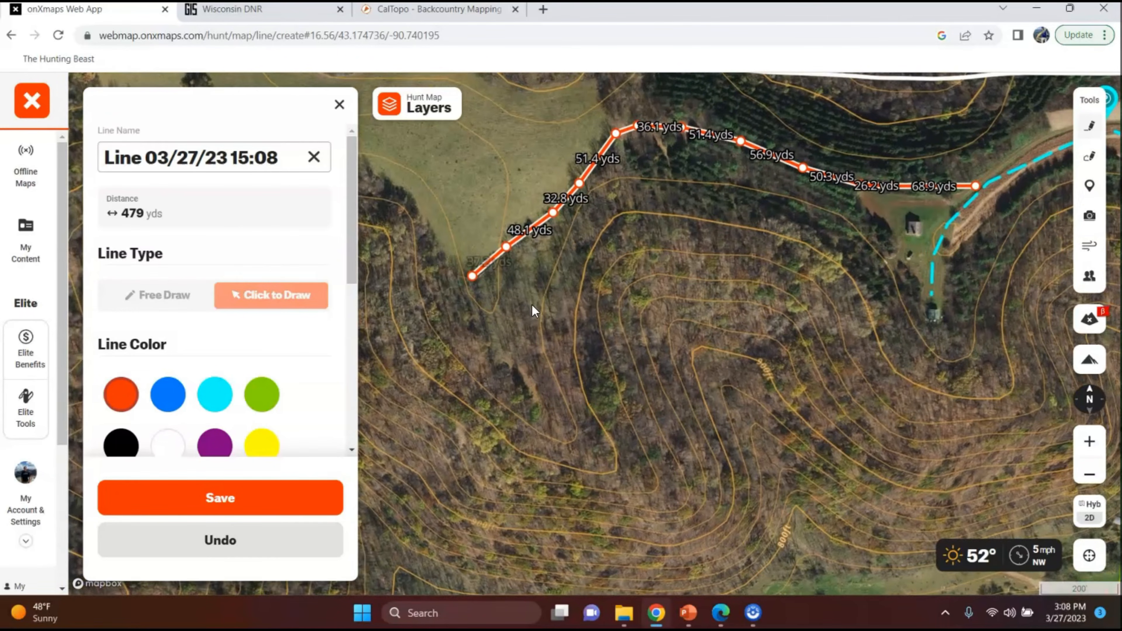
scroll(521, 316, up, 3)
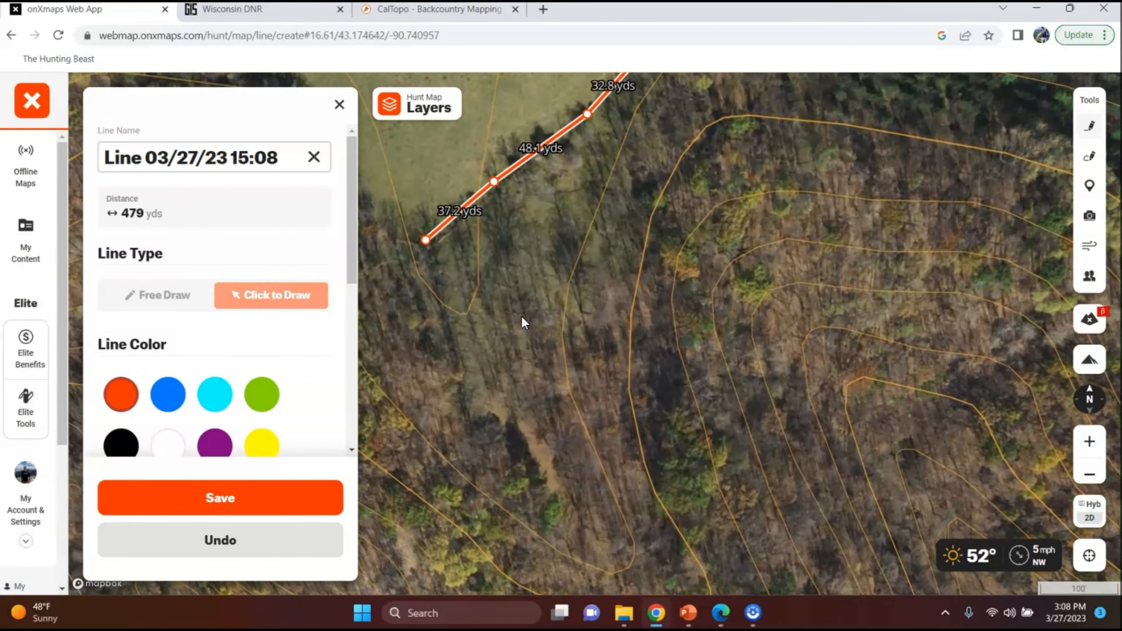
click(435, 258)
click(449, 324)
click(471, 378)
click(487, 405)
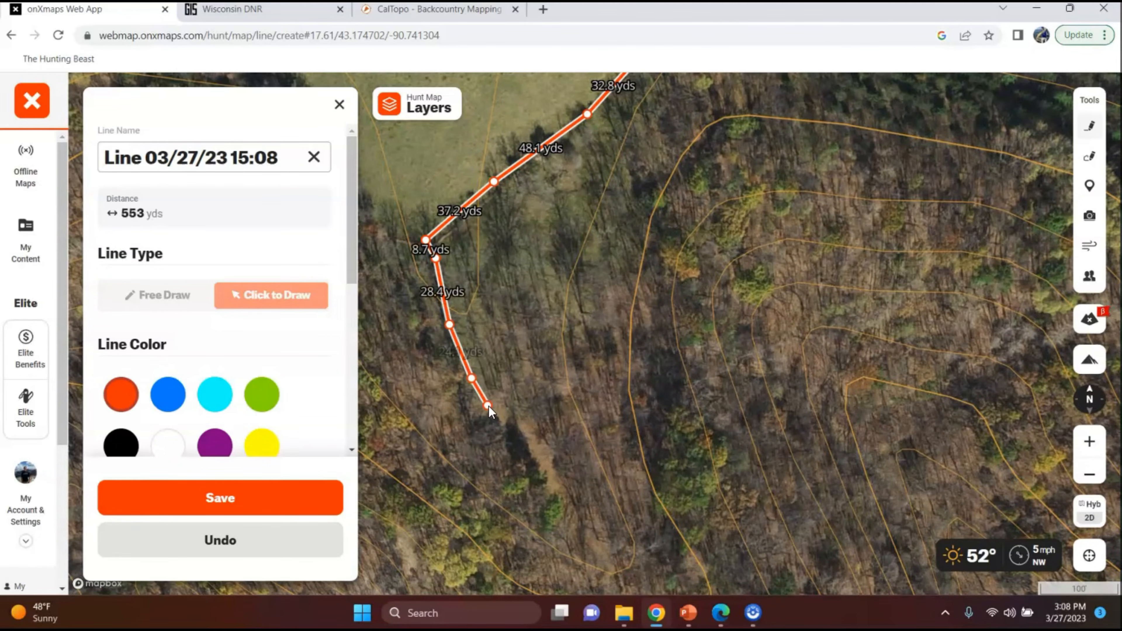
click(523, 436)
click(543, 464)
click(558, 489)
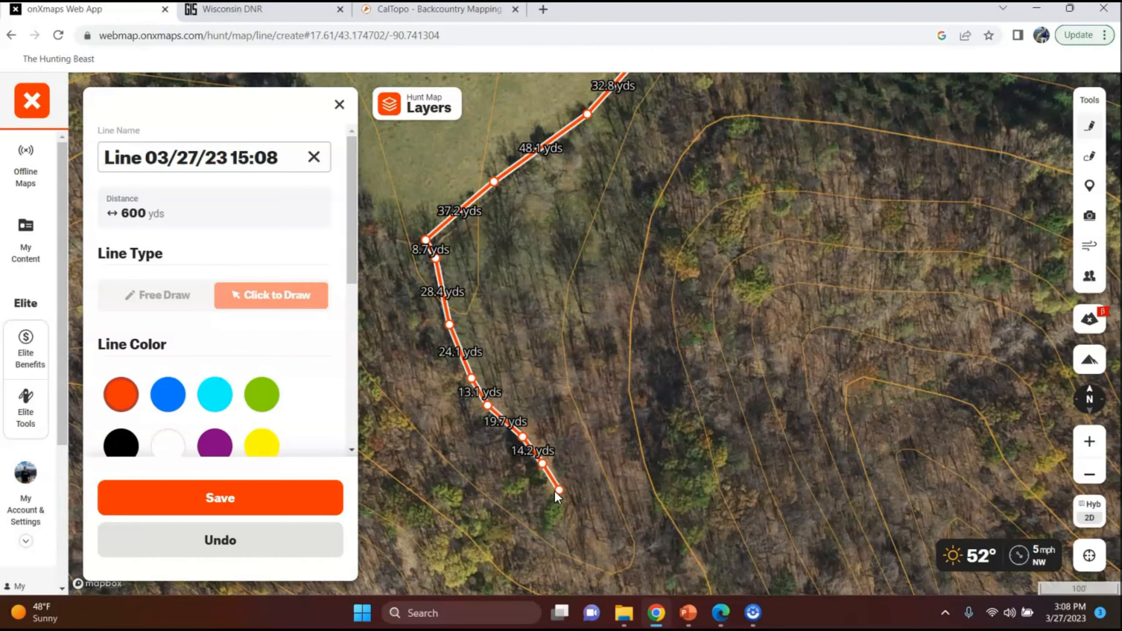
Set the pine and ridge trail line to cyan with a dashed style and save it
click(215, 393)
scroll(308, 331, down, 6)
click(152, 282)
click(261, 498)
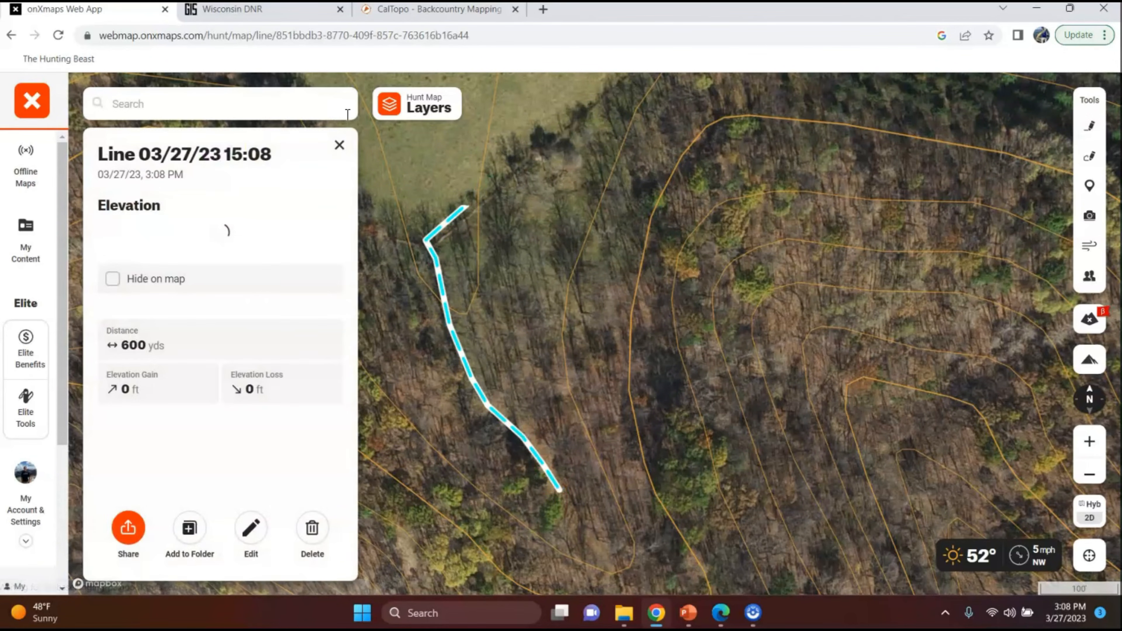
click(339, 145)
Review the marked access routes across the whole property and compare them with the Wisconsin DNR leaf-off aerial photo
scroll(594, 273, down, 5)
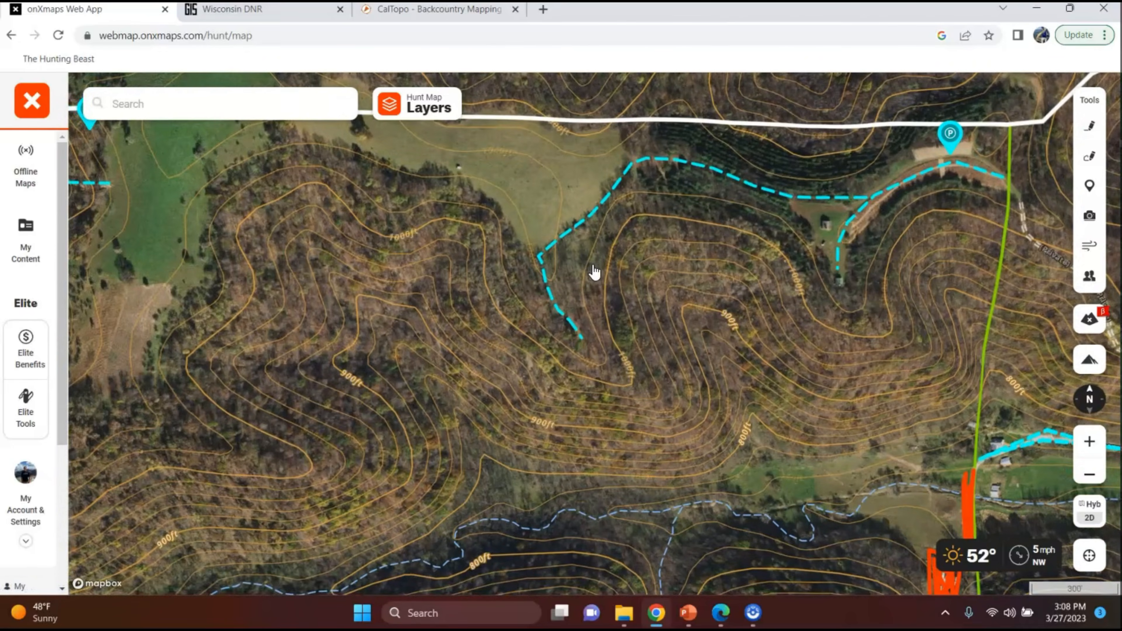
drag(651, 313, 652, 274)
scroll(652, 274, down, 3)
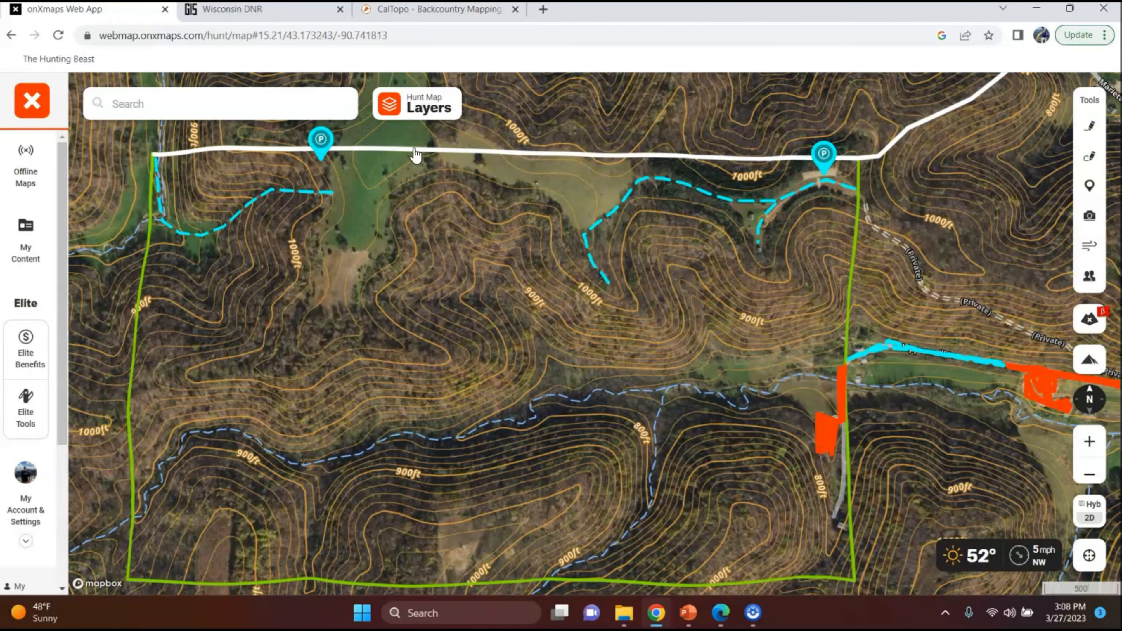
click(277, 12)
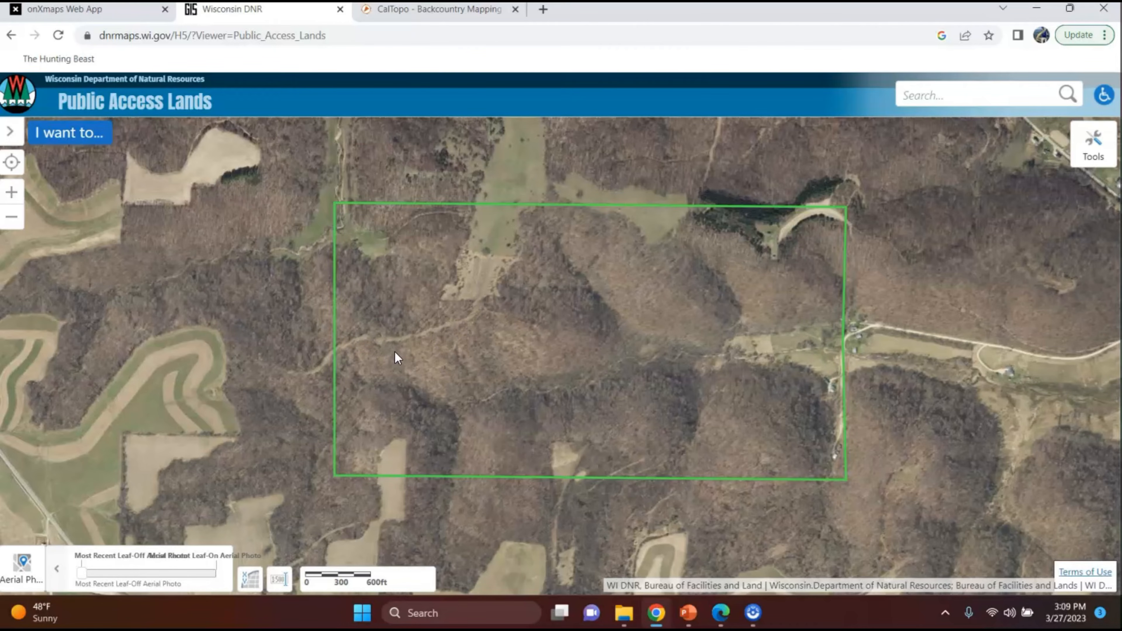
click(138, 21)
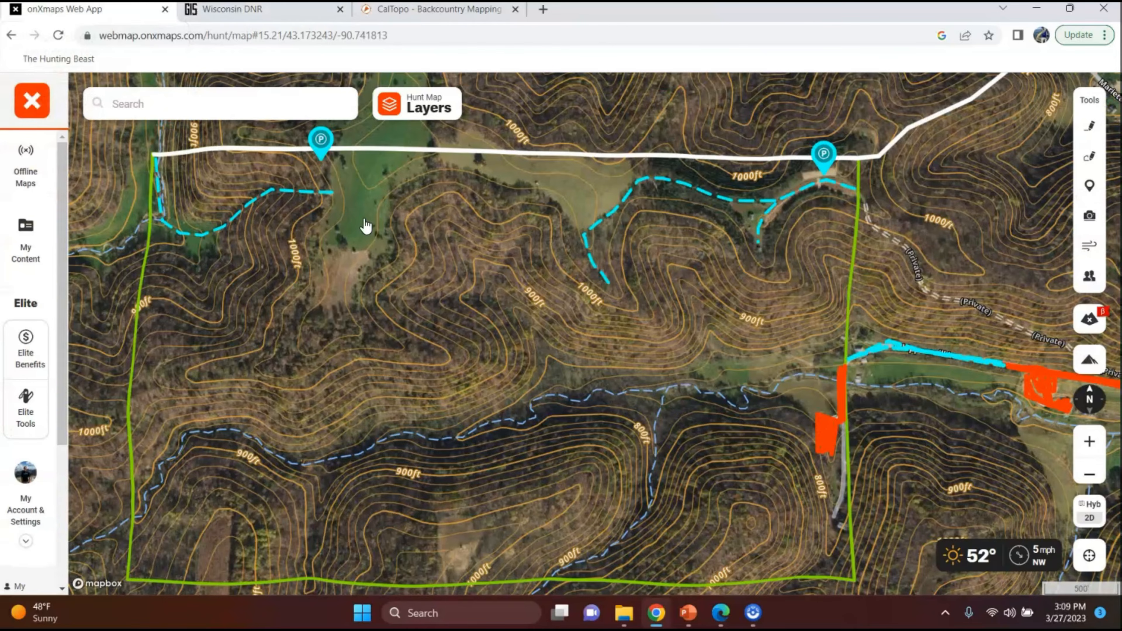
drag(366, 225, 386, 235)
Place the Wisconsin DNR map in its own window side by side with the onX map window
click(283, 13)
drag(336, 9, 1118, 194)
click(145, 189)
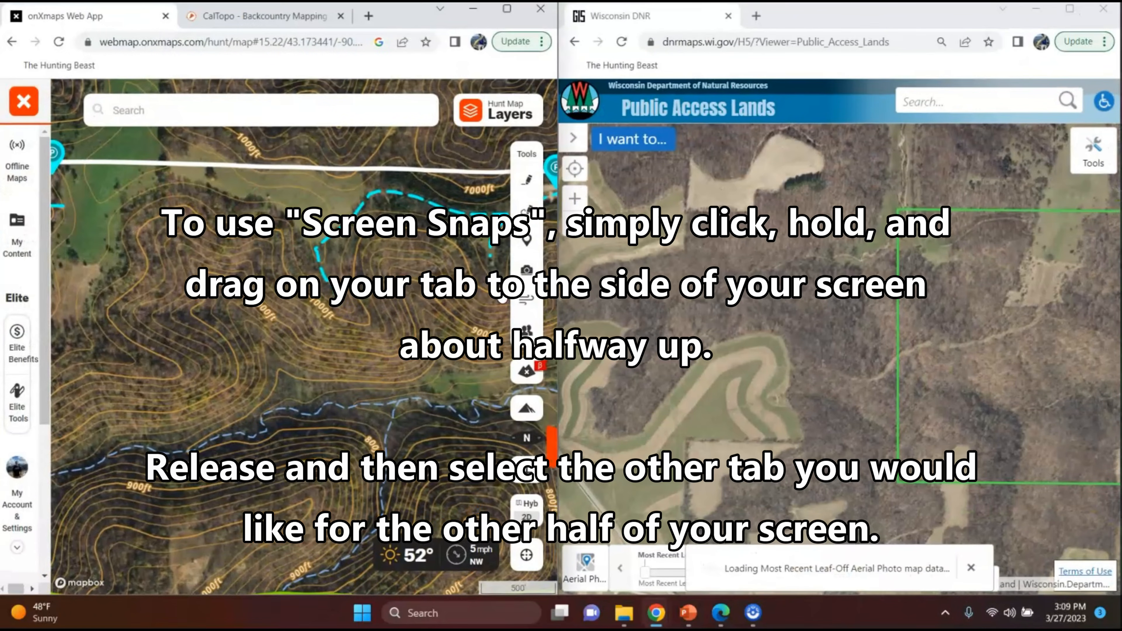
Compare the wooded ridge south of the western field in onX with the same area on the Wisconsin DNR leaf-off aerial photo
drag(276, 385, 324, 385)
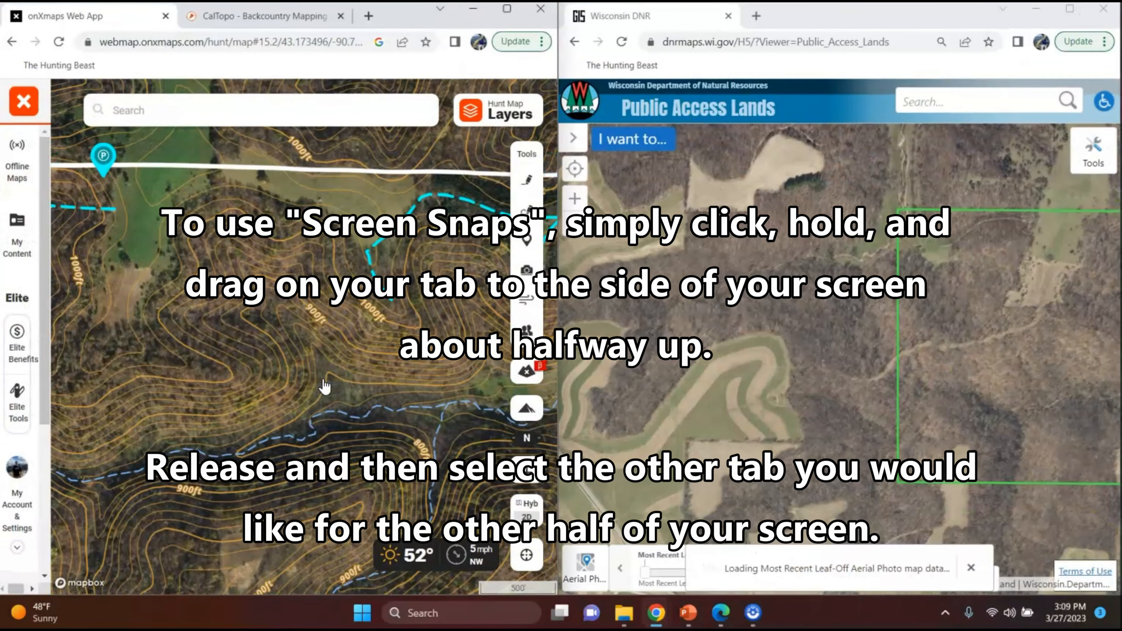
scroll(324, 386, down, 1)
drag(233, 385, 371, 375)
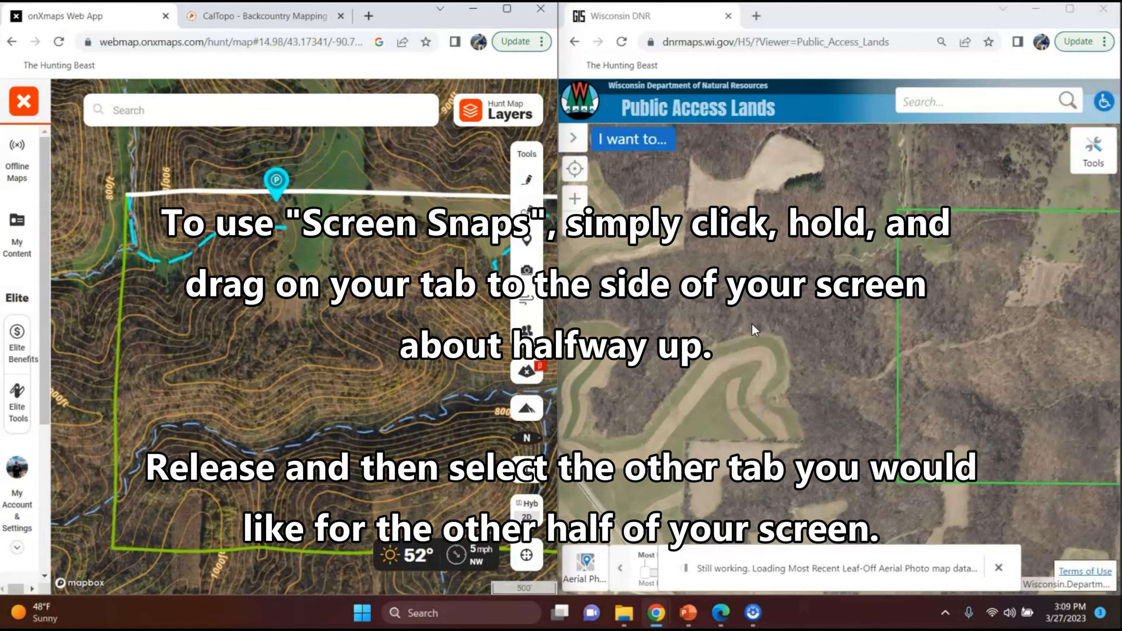
drag(751, 325, 553, 305)
drag(763, 317, 674, 297)
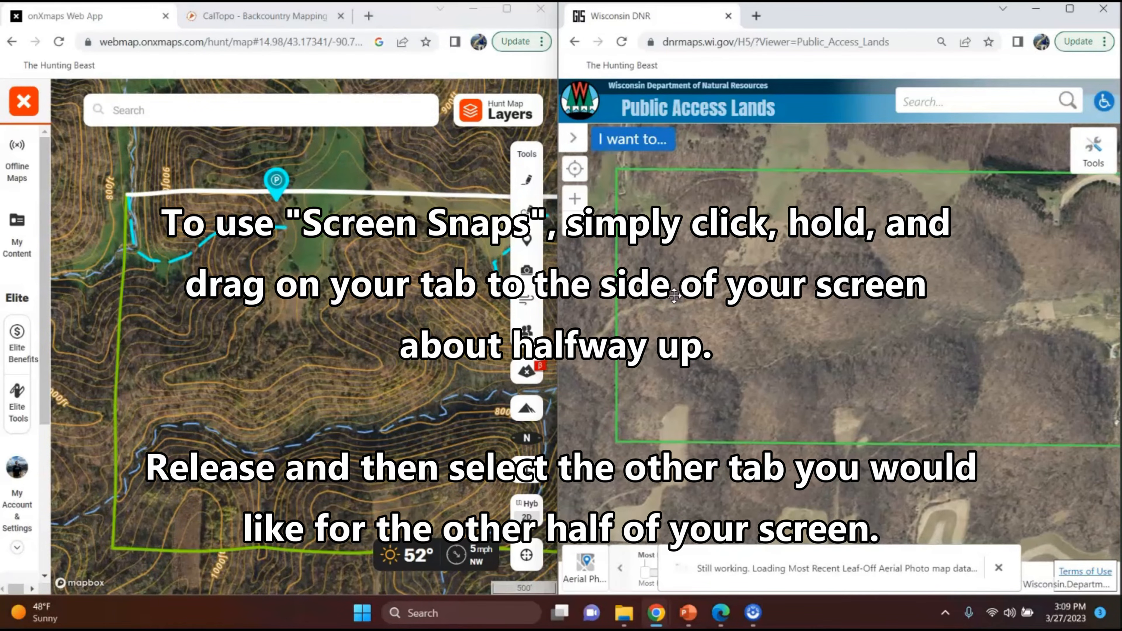
click(573, 201)
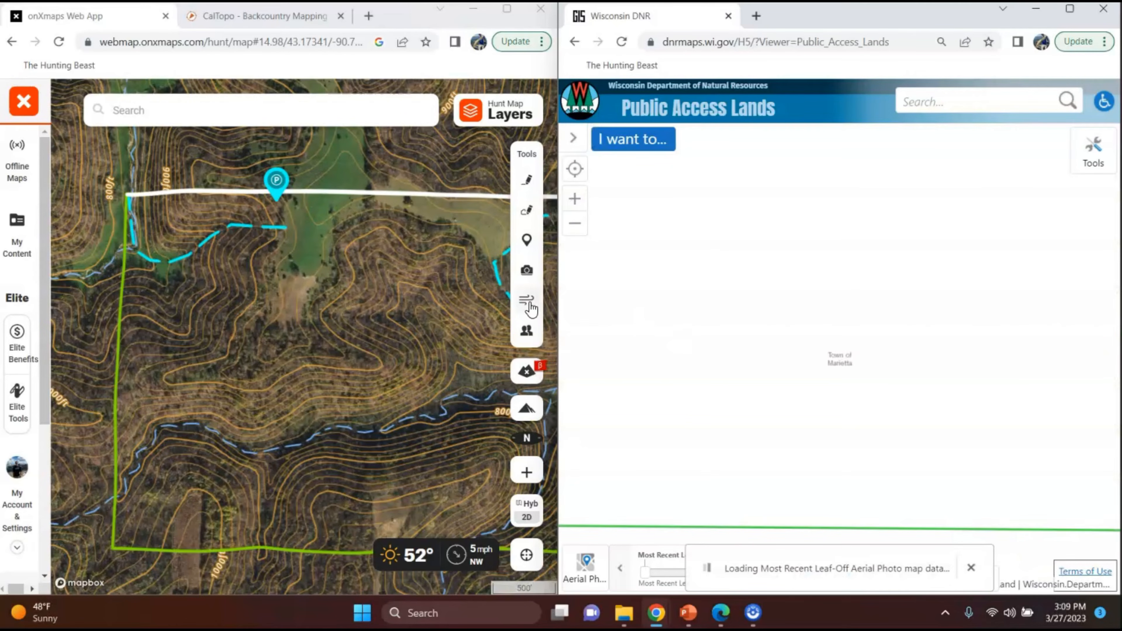
drag(383, 345, 348, 330)
drag(675, 311, 783, 373)
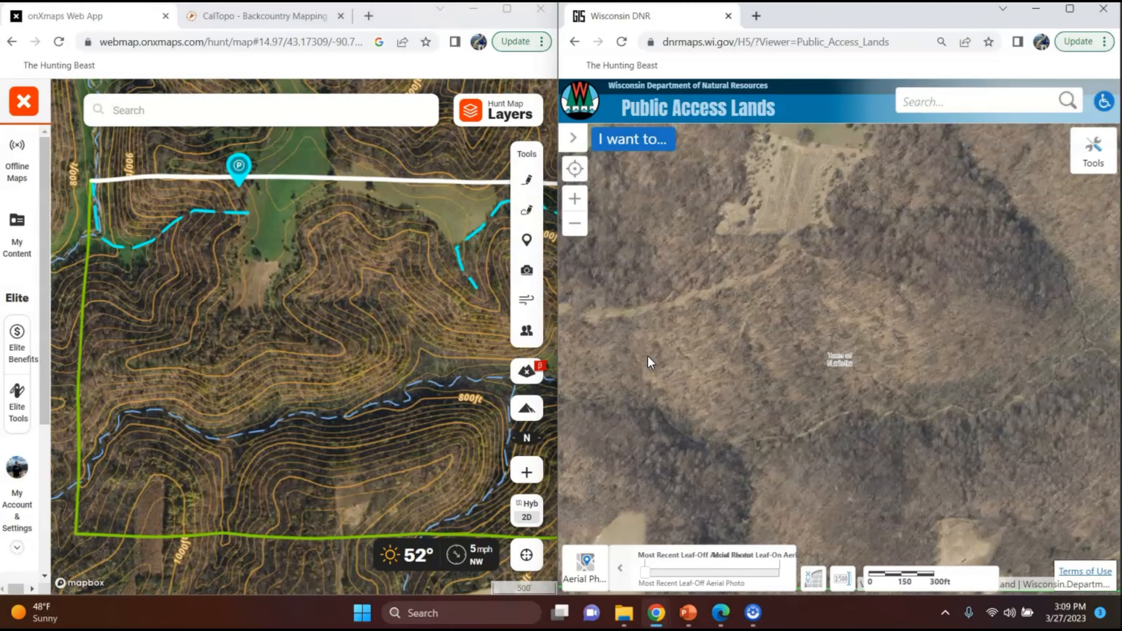
scroll(161, 381, up, 3)
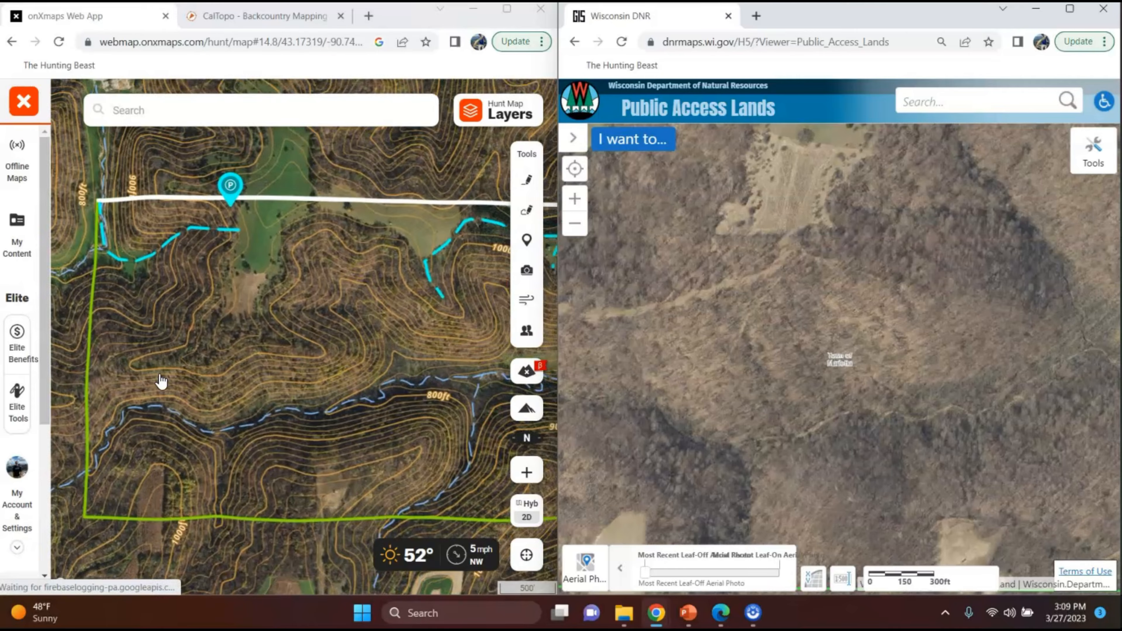
drag(162, 381, 237, 381)
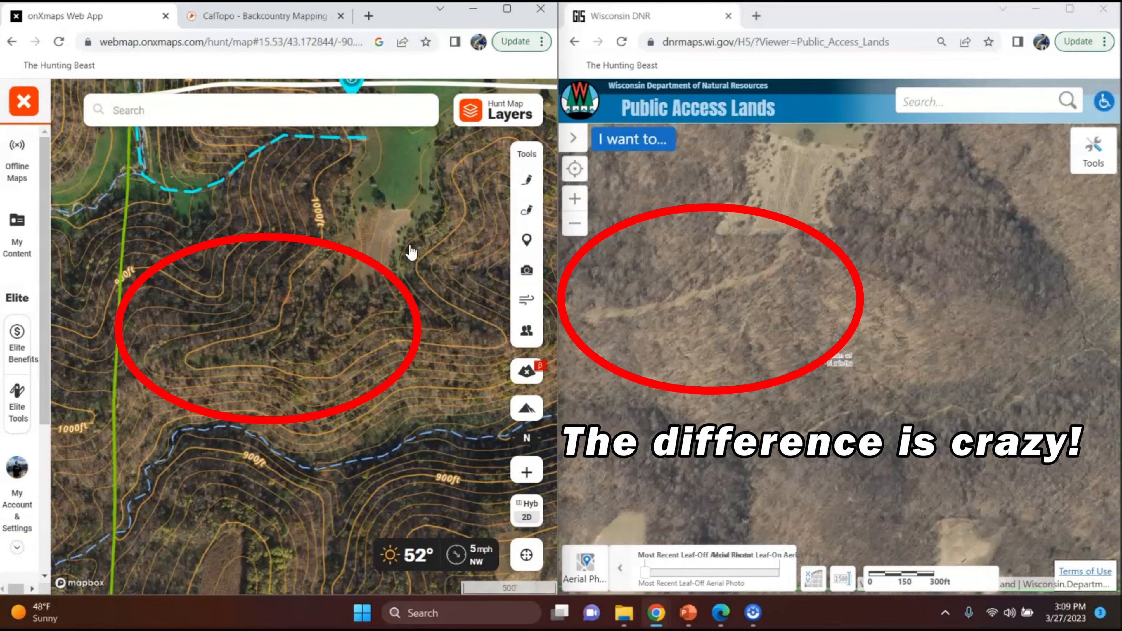
Draw a line in onX from the western field's southern tip southwest along the ridge to the west property boundary, about 502 yards long
click(527, 180)
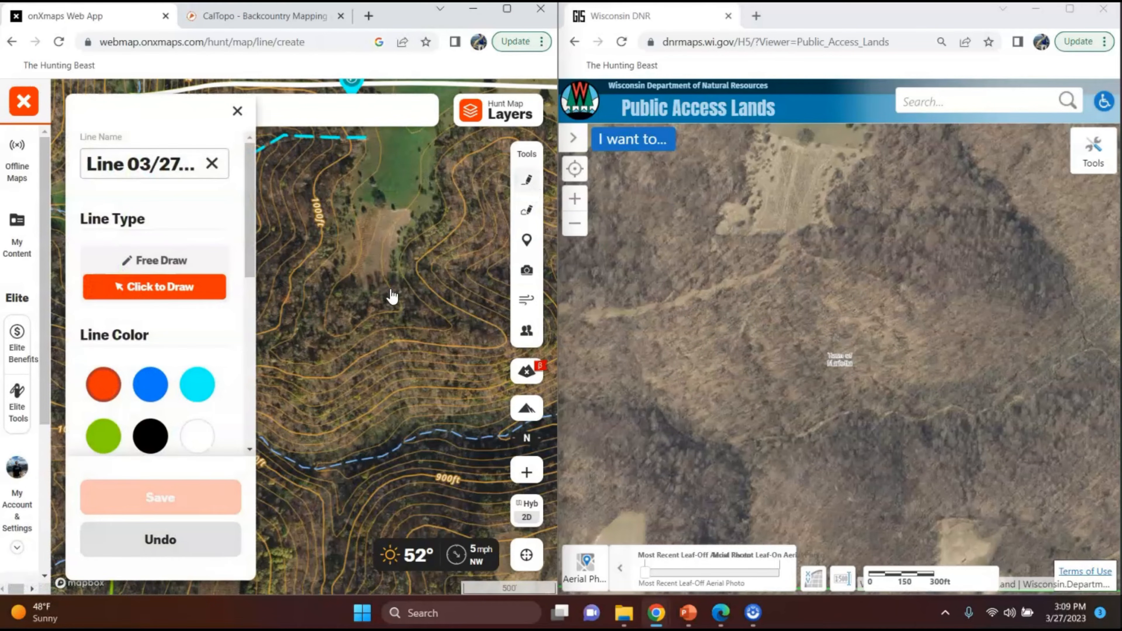
click(364, 285)
drag(345, 344, 469, 285)
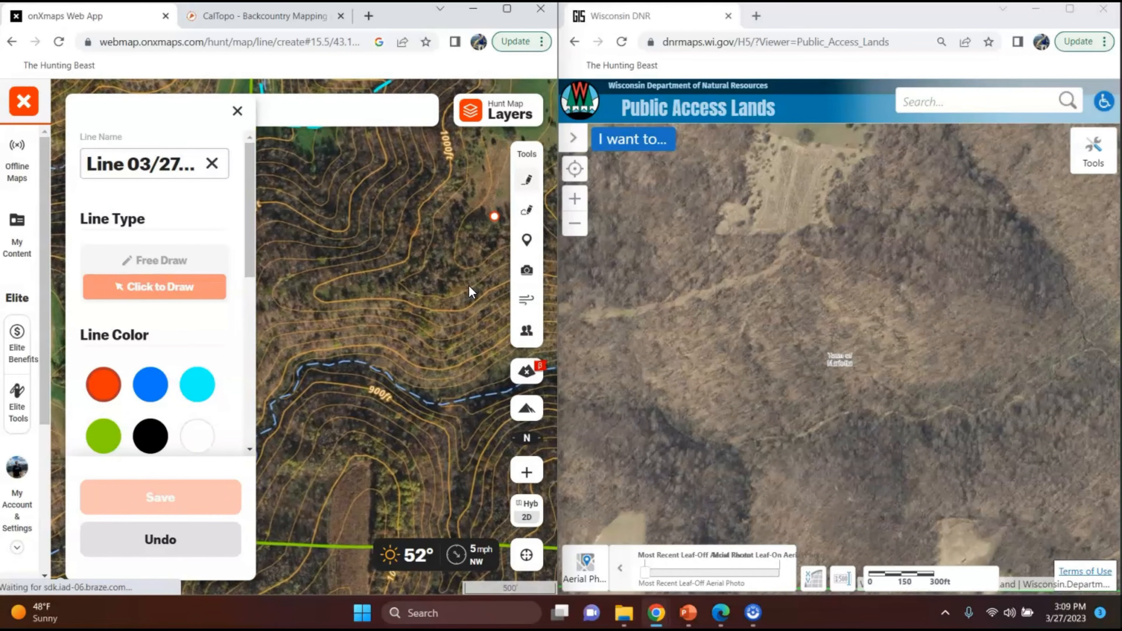
click(466, 260)
click(424, 282)
click(367, 294)
click(323, 294)
drag(256, 305, 353, 304)
click(368, 300)
click(351, 308)
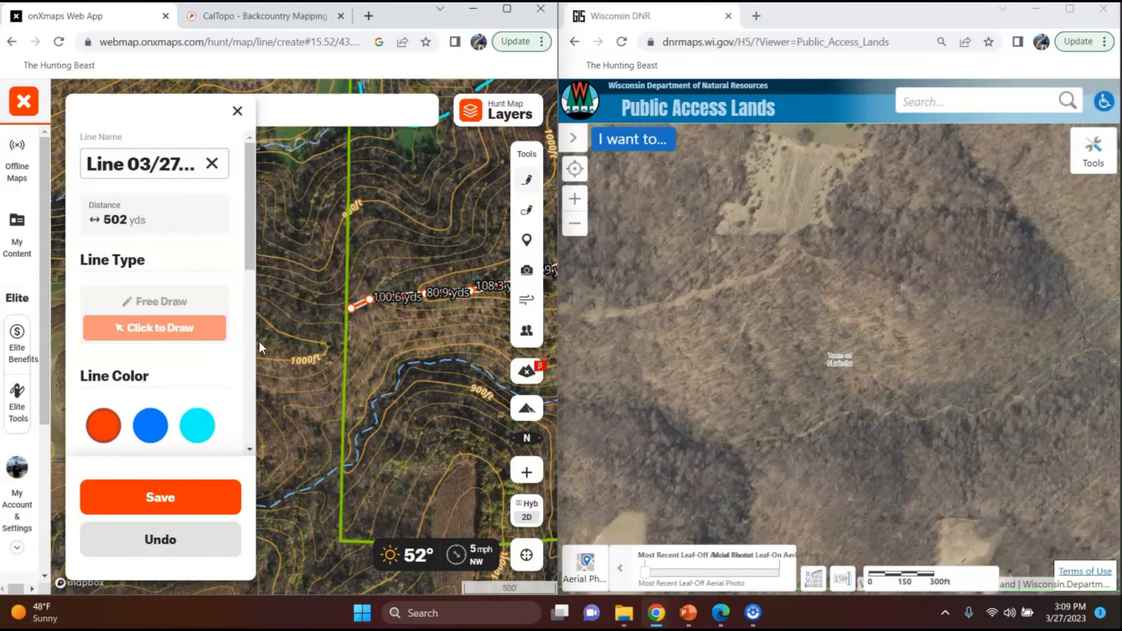
Color the ridge trail line cyan, save it, and close its details
click(188, 427)
scroll(192, 344, down, 6)
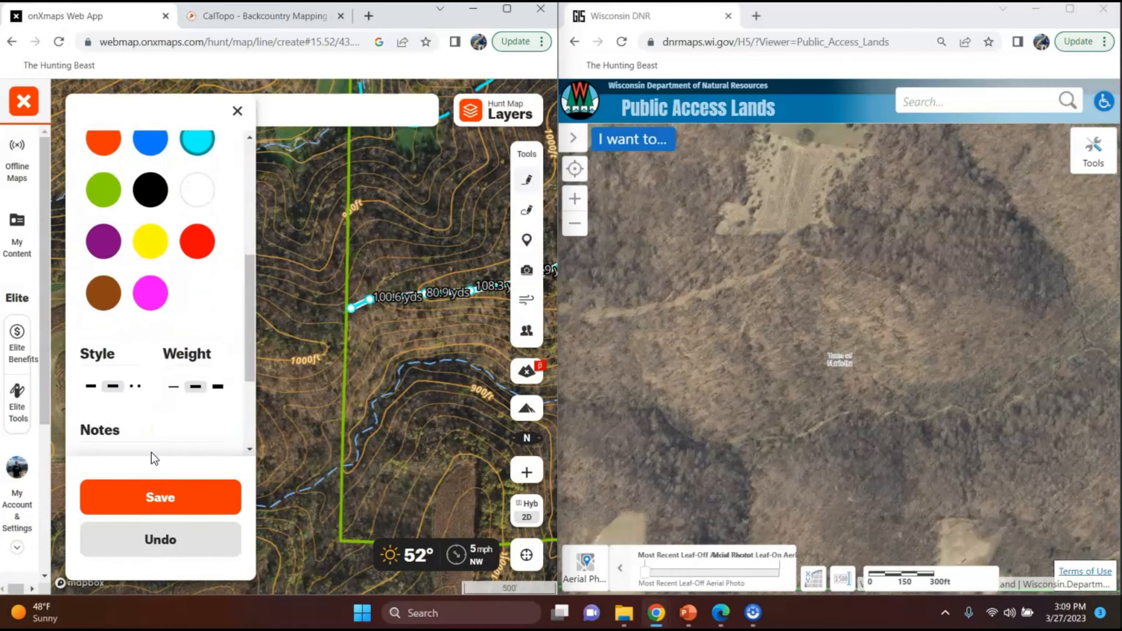
click(188, 495)
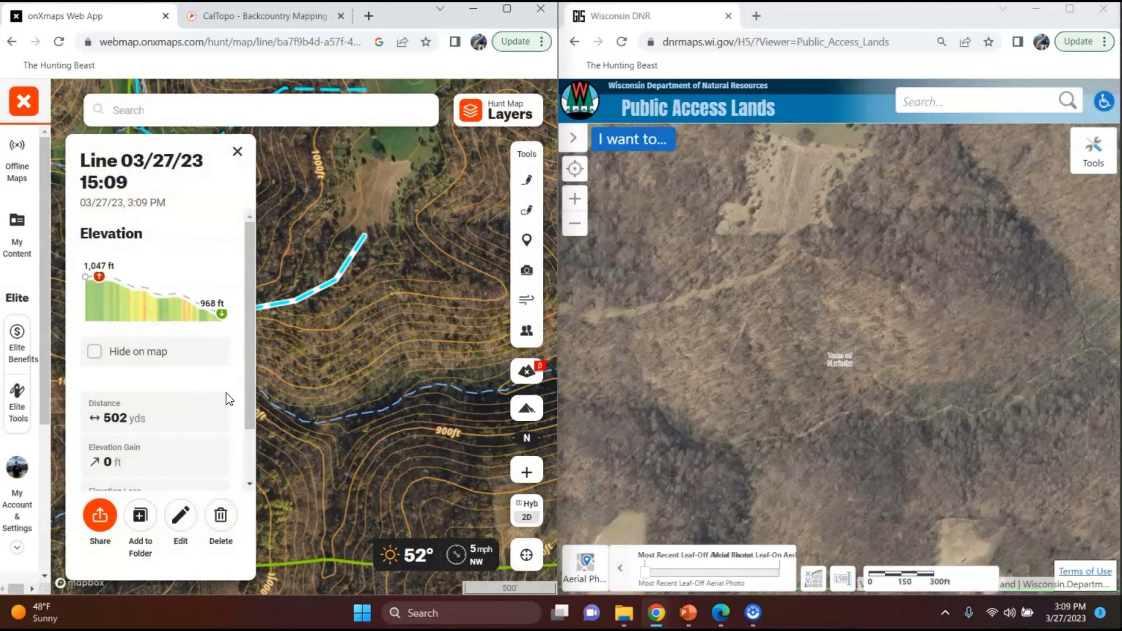
drag(413, 321, 352, 343)
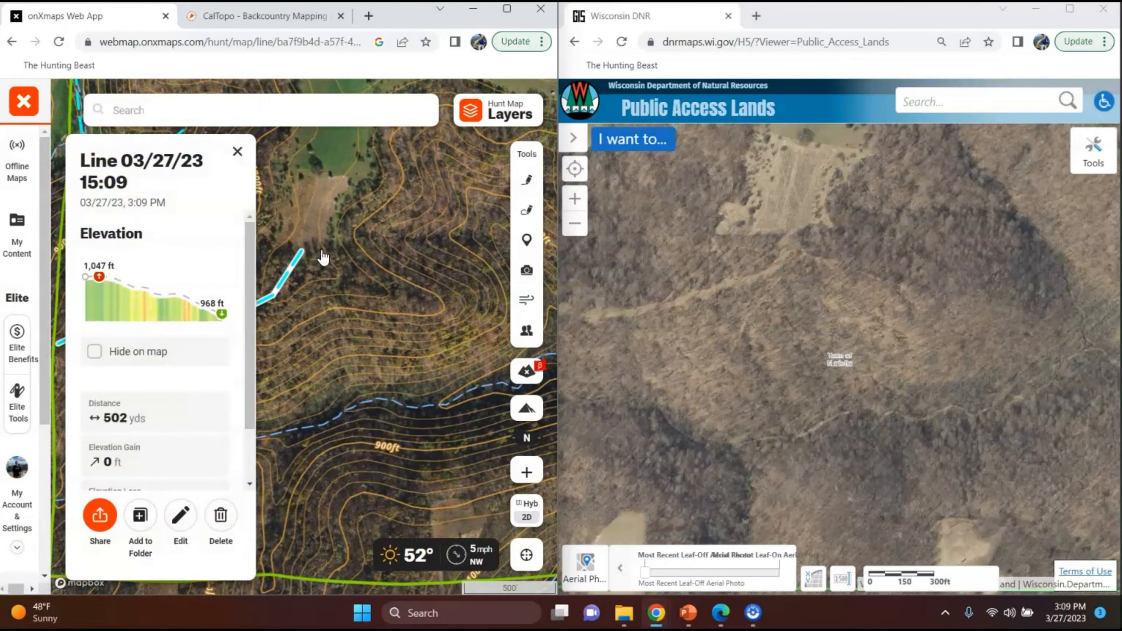
click(237, 151)
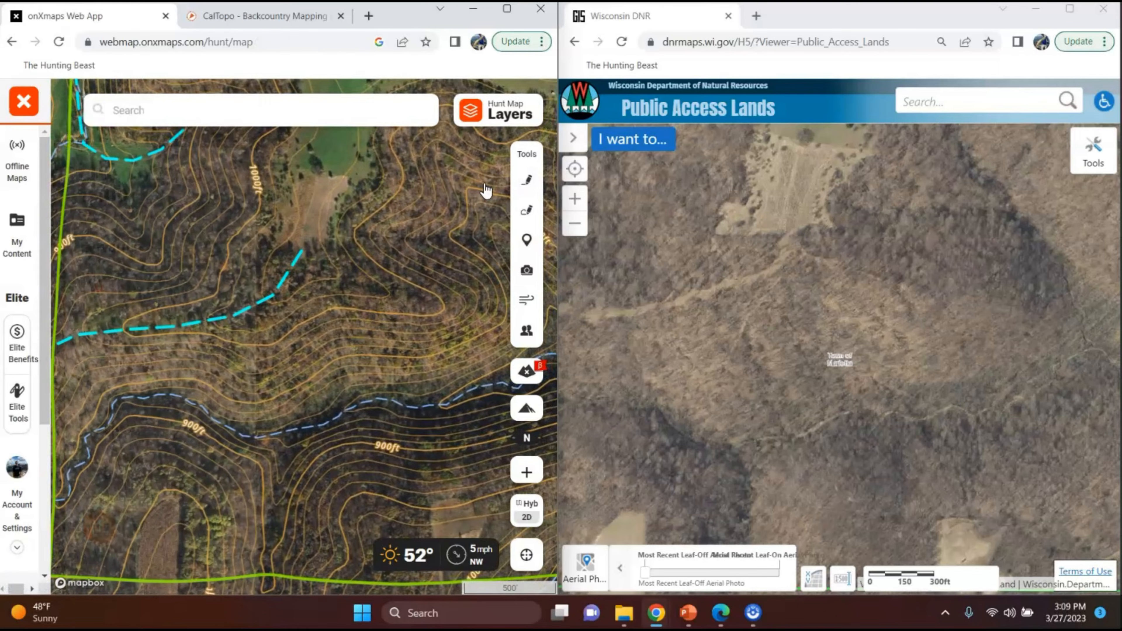
Trace and save two spurs off the ridge trail: one southeast from its upper end and one about 76 yards long heading southwest
click(527, 181)
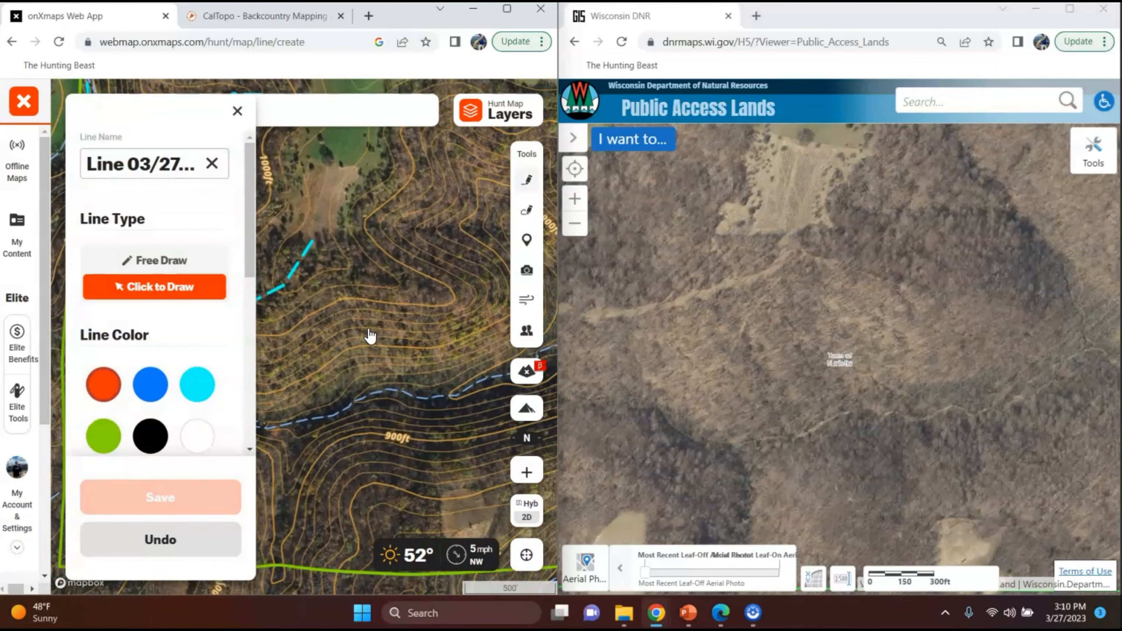
drag(371, 336, 364, 364)
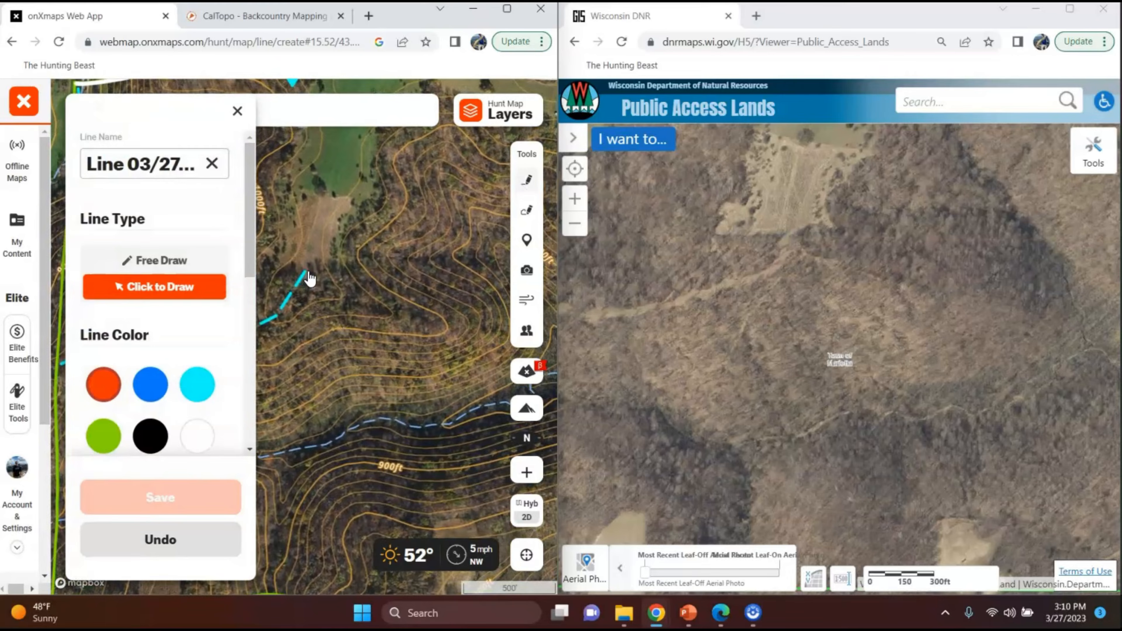
click(308, 271)
click(323, 279)
click(363, 291)
scroll(155, 354, down, 5)
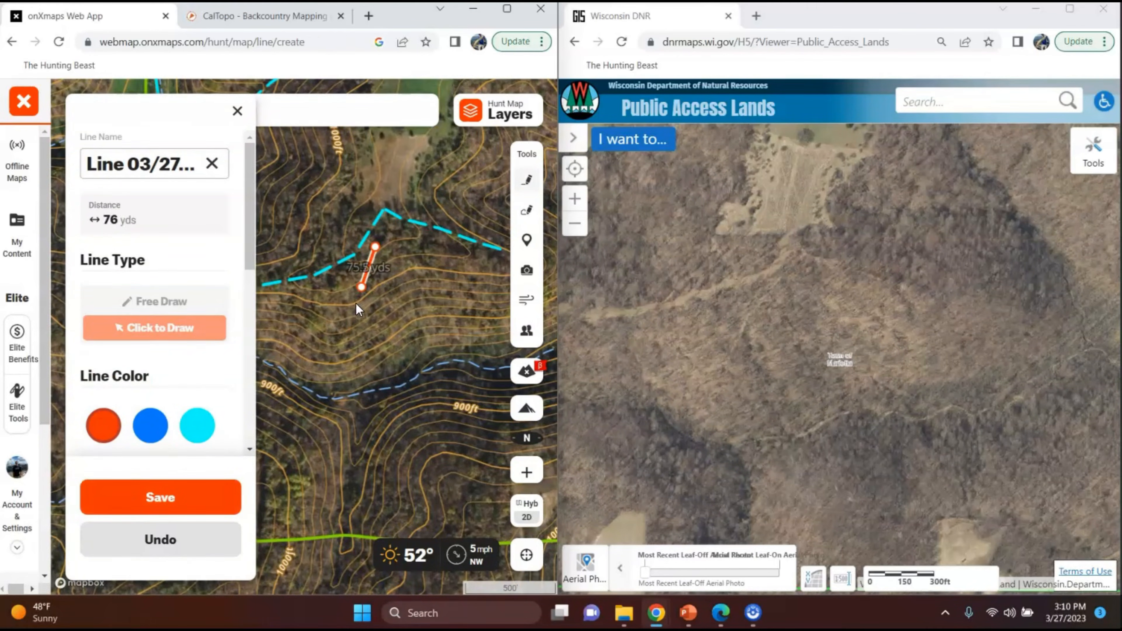
click(160, 497)
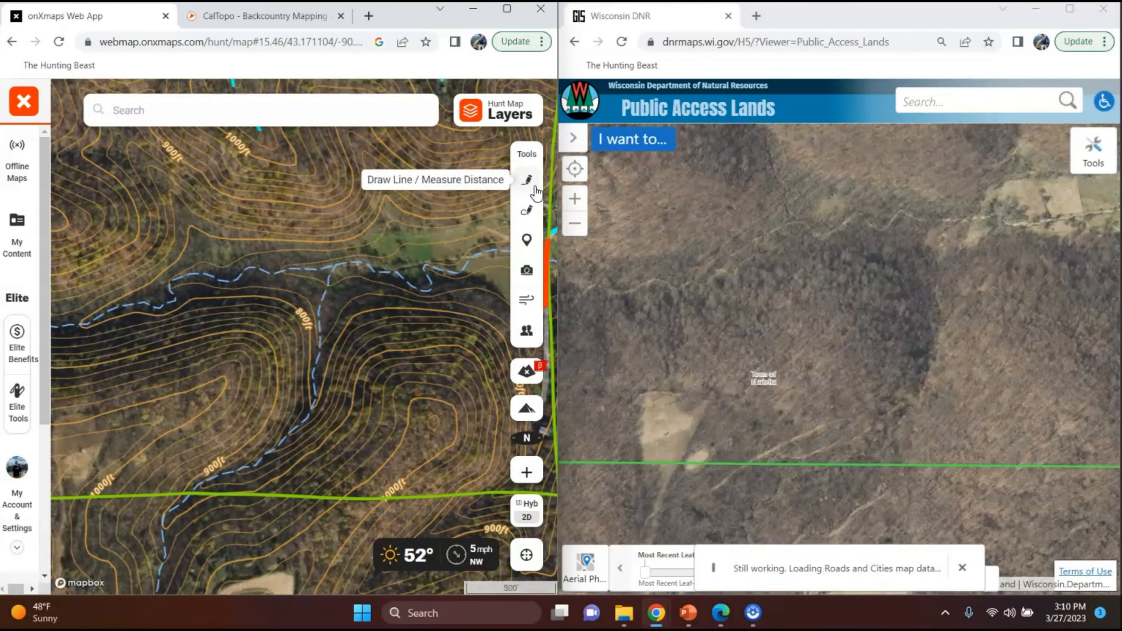
Trace a new trail line northeast from just outside the southern property boundary up the hillside, past about 135 yards
click(526, 179)
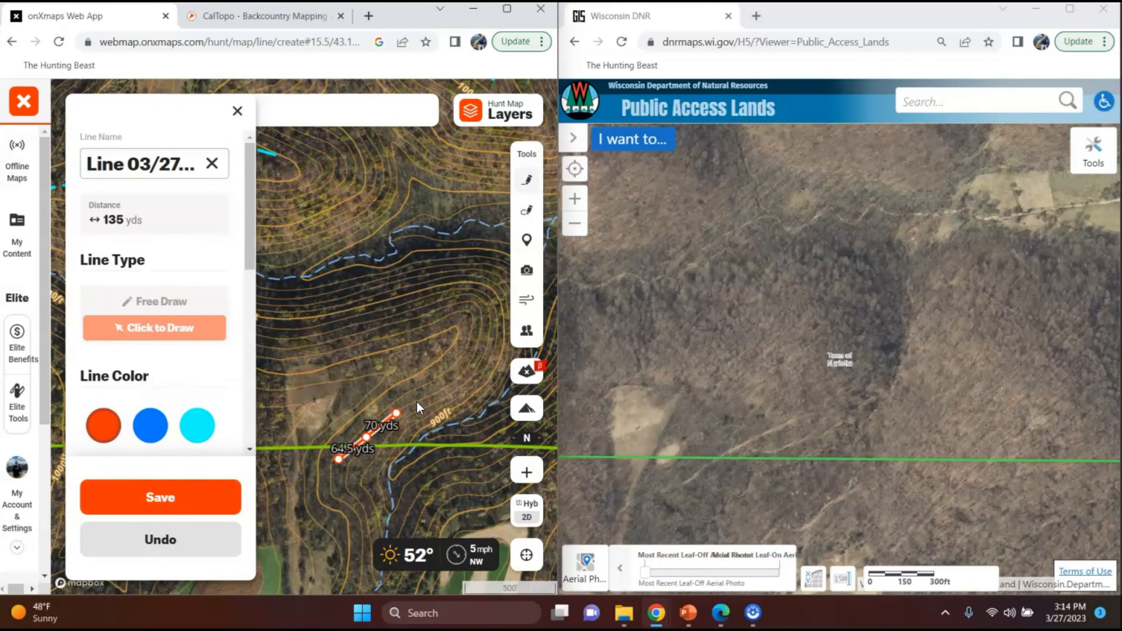
click(490, 407)
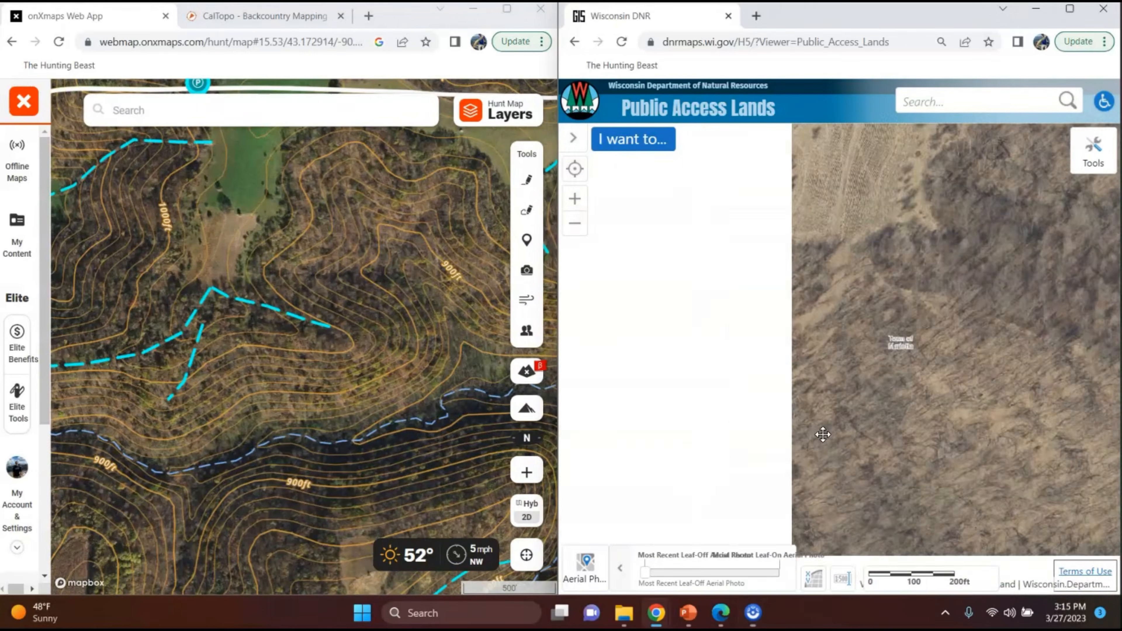
Examine the southern hillside on the leaf-off aerial photo and trace a trail in onX between the creek and the small clearing
drag(153, 347, 323, 201)
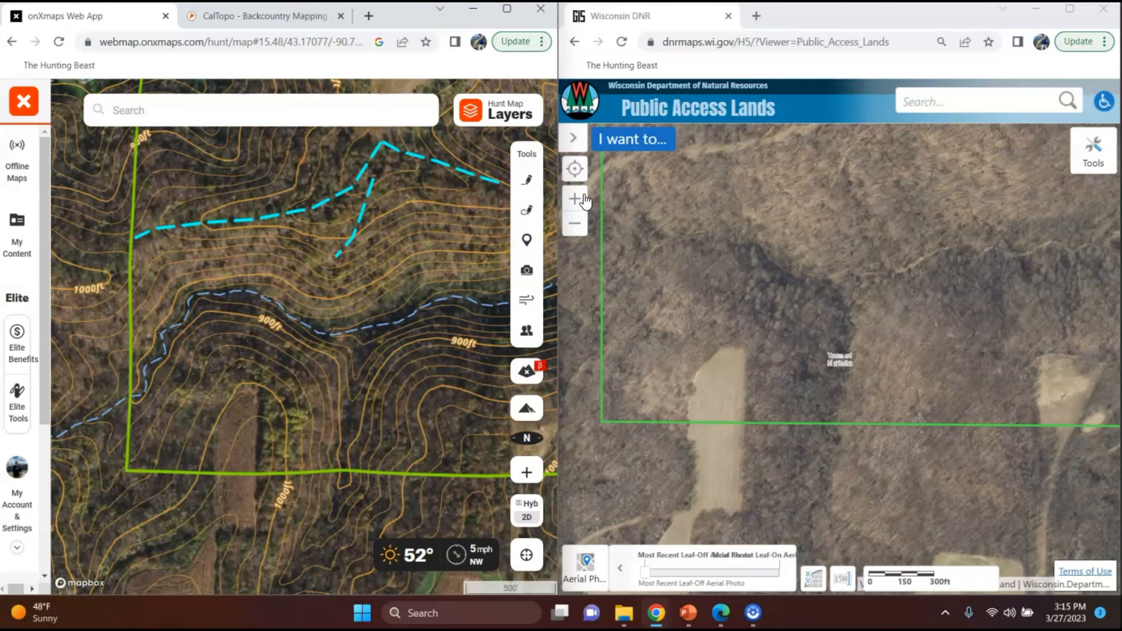
click(575, 198)
mouse_move(701, 288)
mouse_down()
mouse_move(1017, 352)
mouse_move(821, 313)
mouse_move(654, 326)
mouse_move(696, 306)
mouse_up()
drag(882, 356, 679, 346)
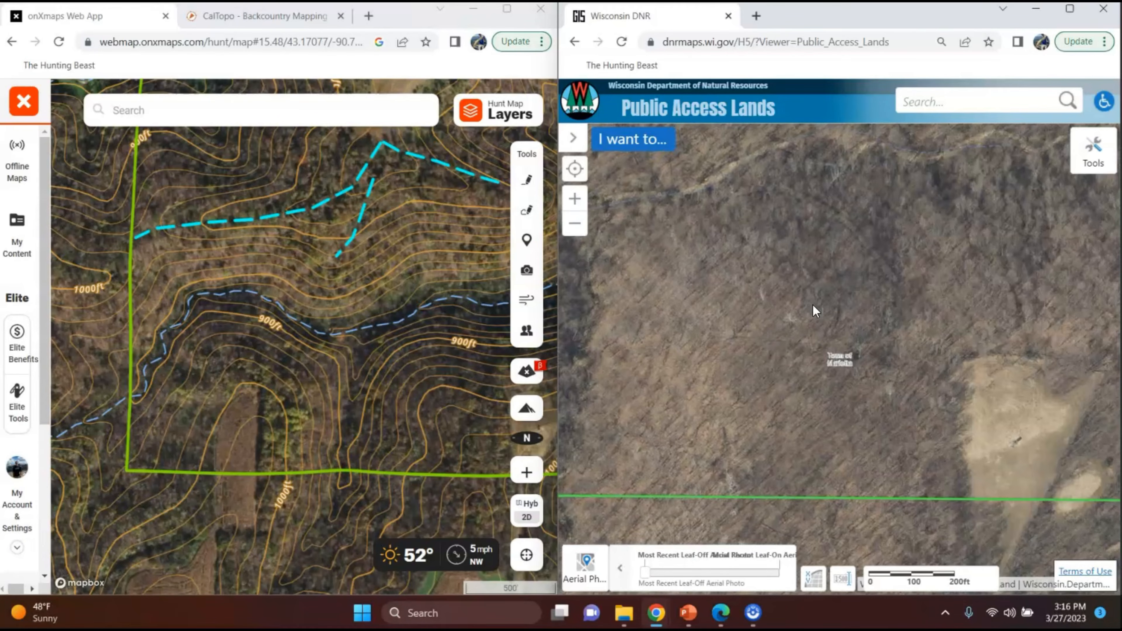
drag(815, 312, 767, 339)
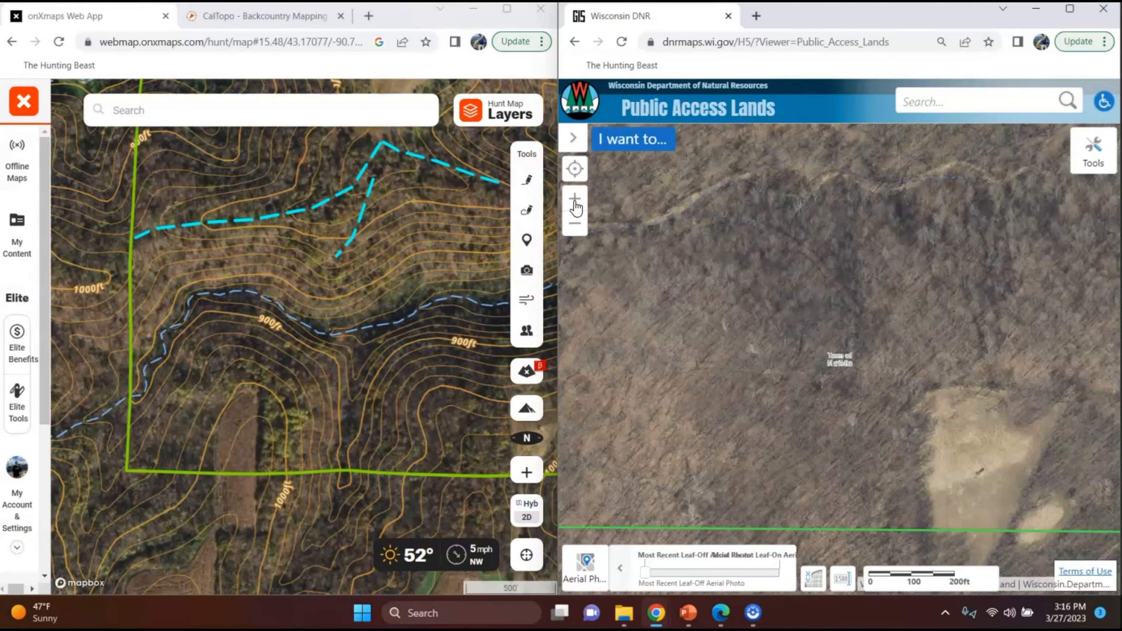
click(574, 201)
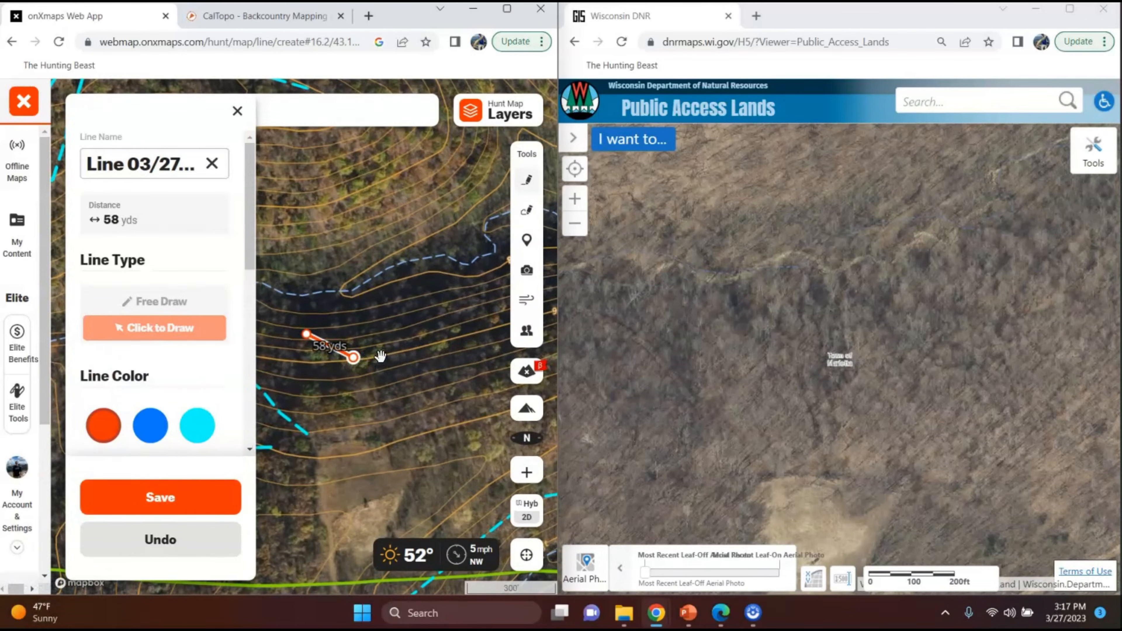
scroll(211, 353, down, 5)
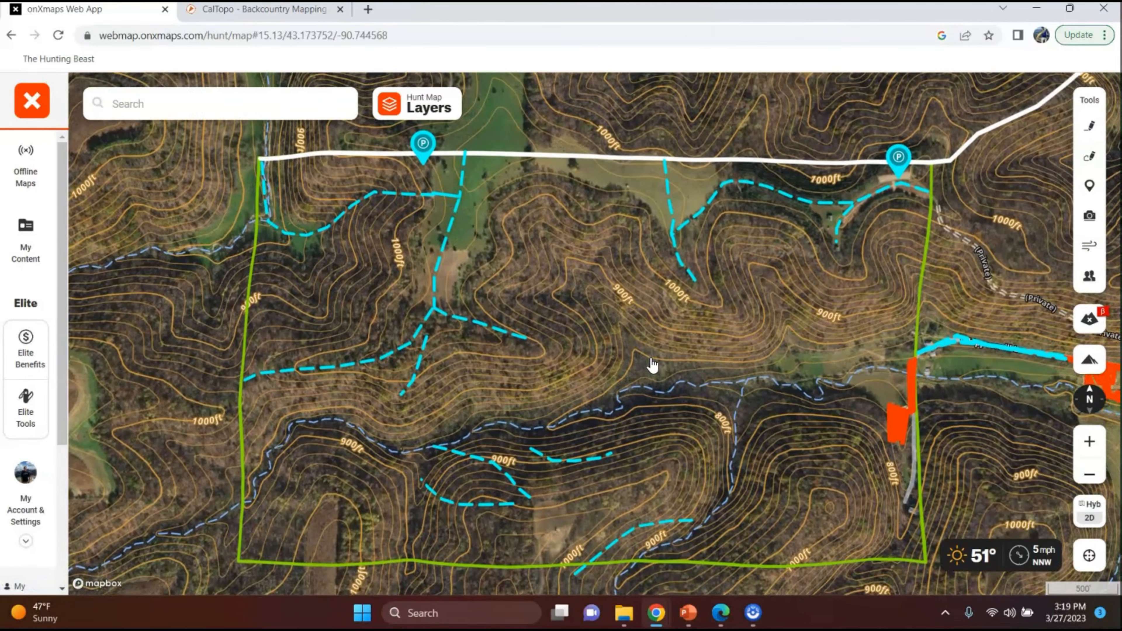
Switch to CalTopo and turn on slope angle shading over the outlined property
drag(651, 359, 652, 350)
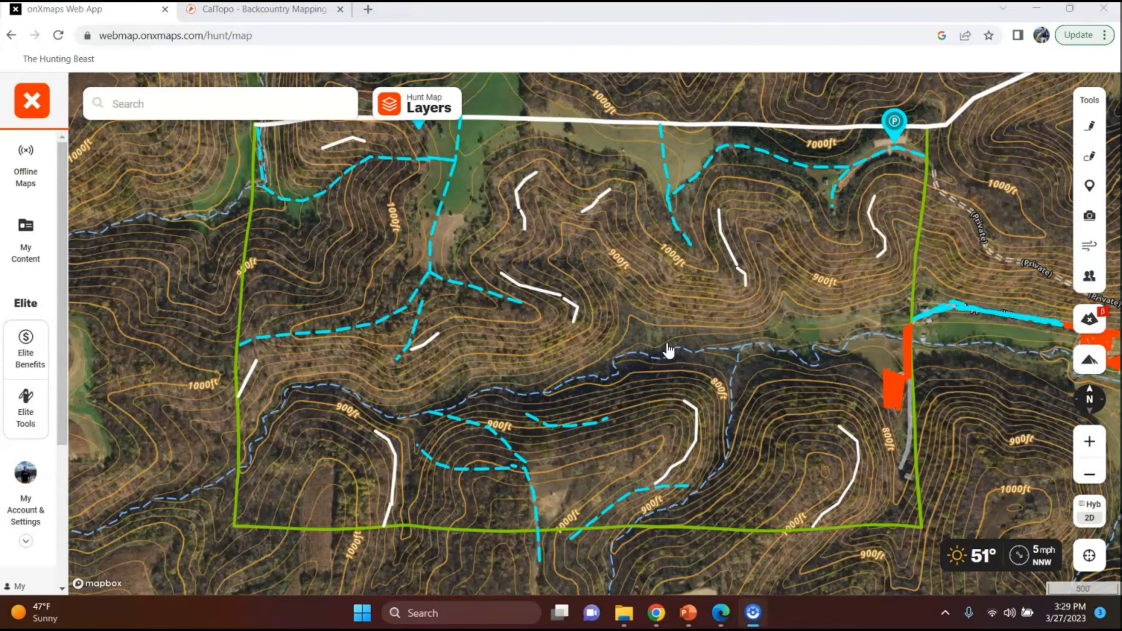
click(277, 15)
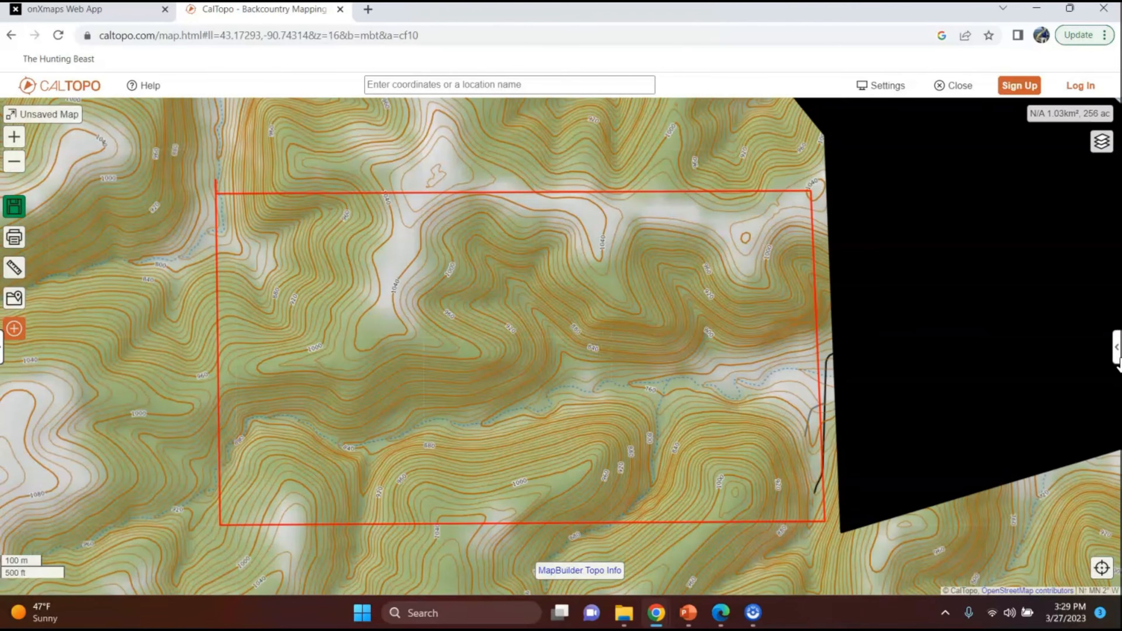
click(1117, 349)
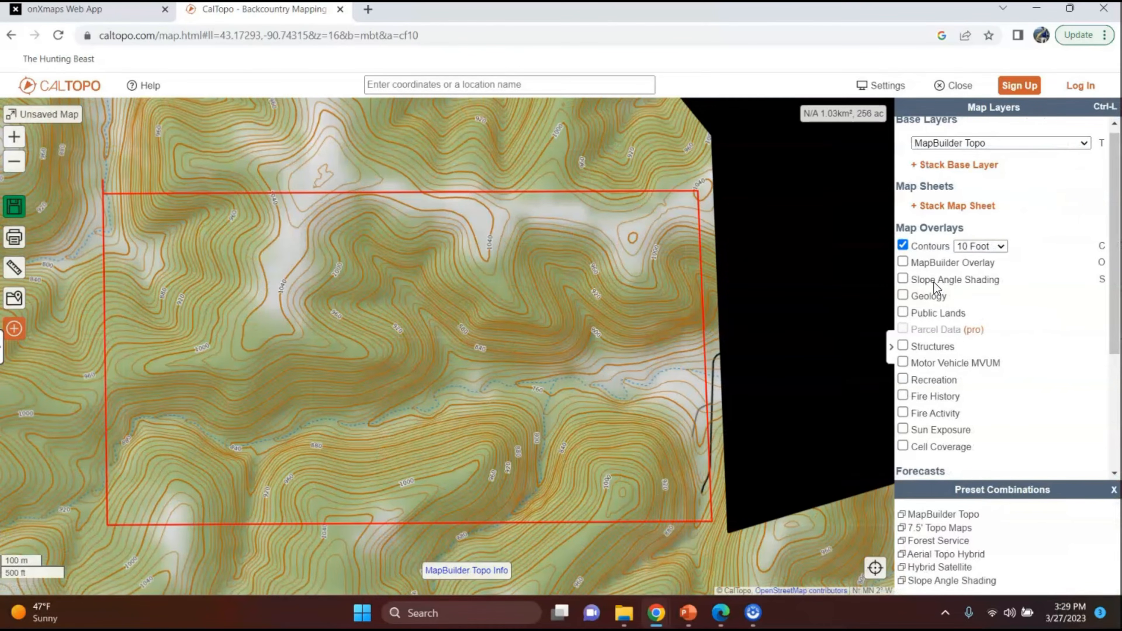
click(903, 279)
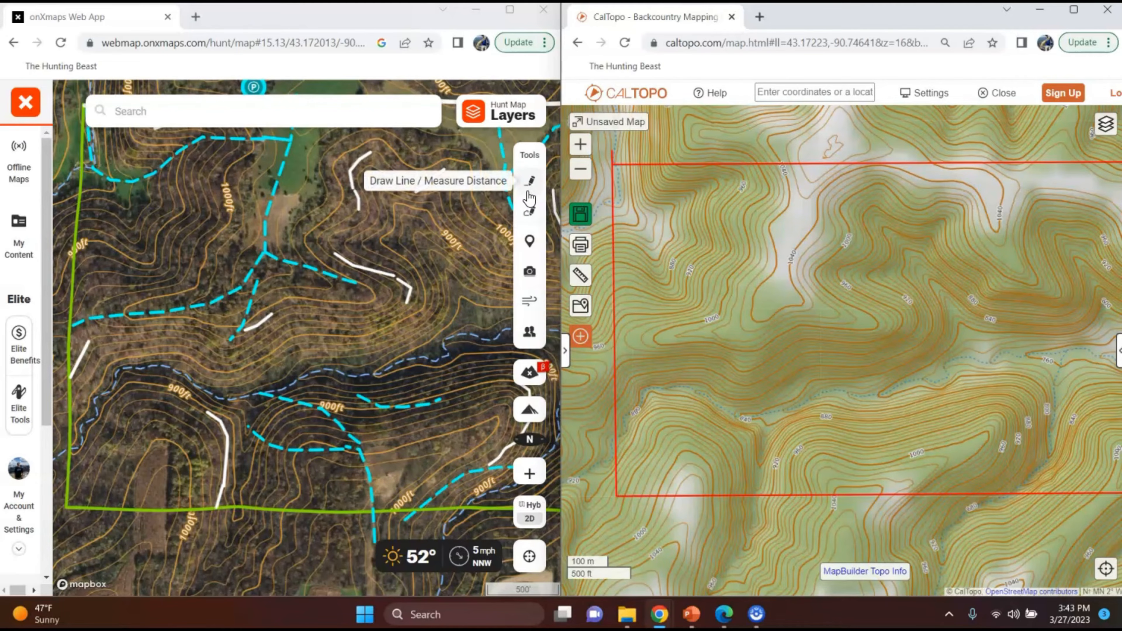
In onX, draw and save a shallow curved orange line, more than 74 yards long, across the hillside point below the southwest spur trail
mouse_move(814, 420)
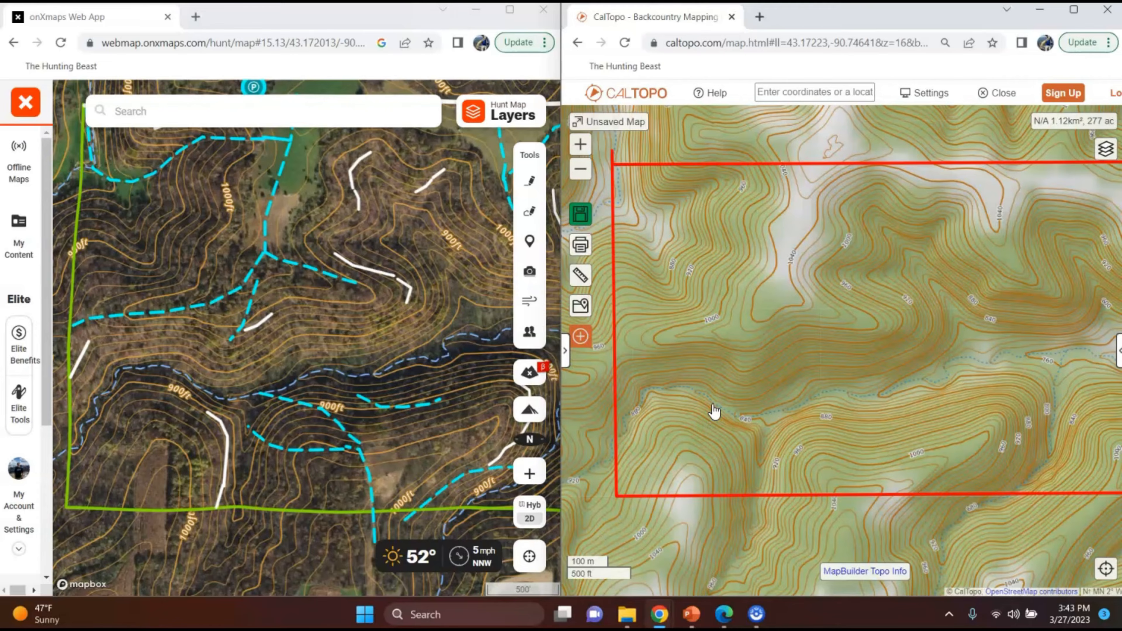
click(534, 182)
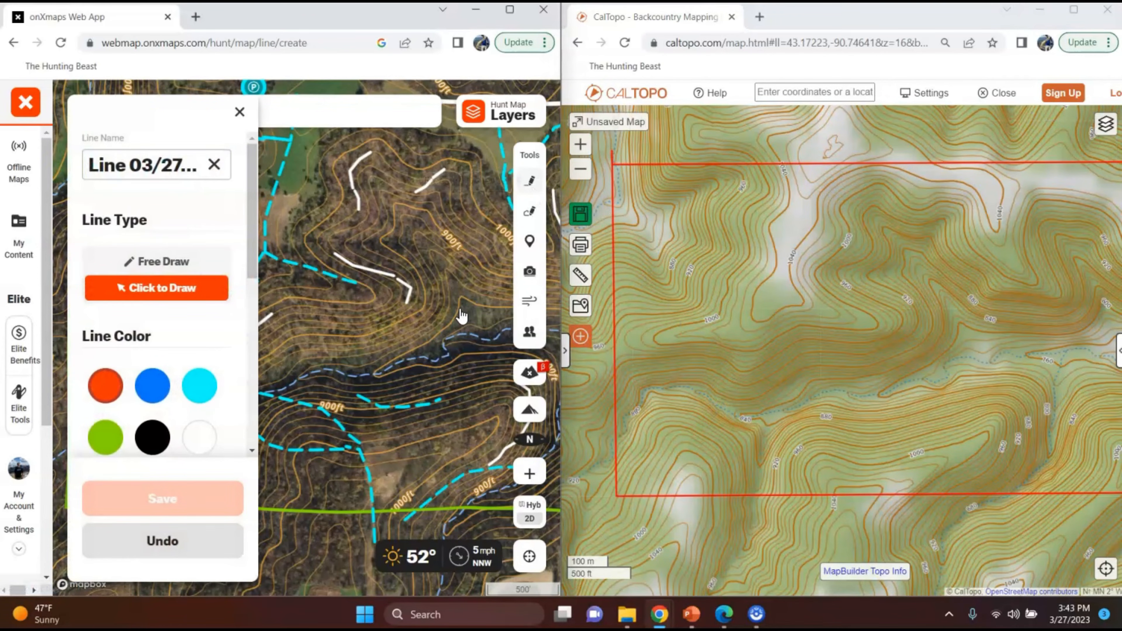
drag(467, 347, 560, 345)
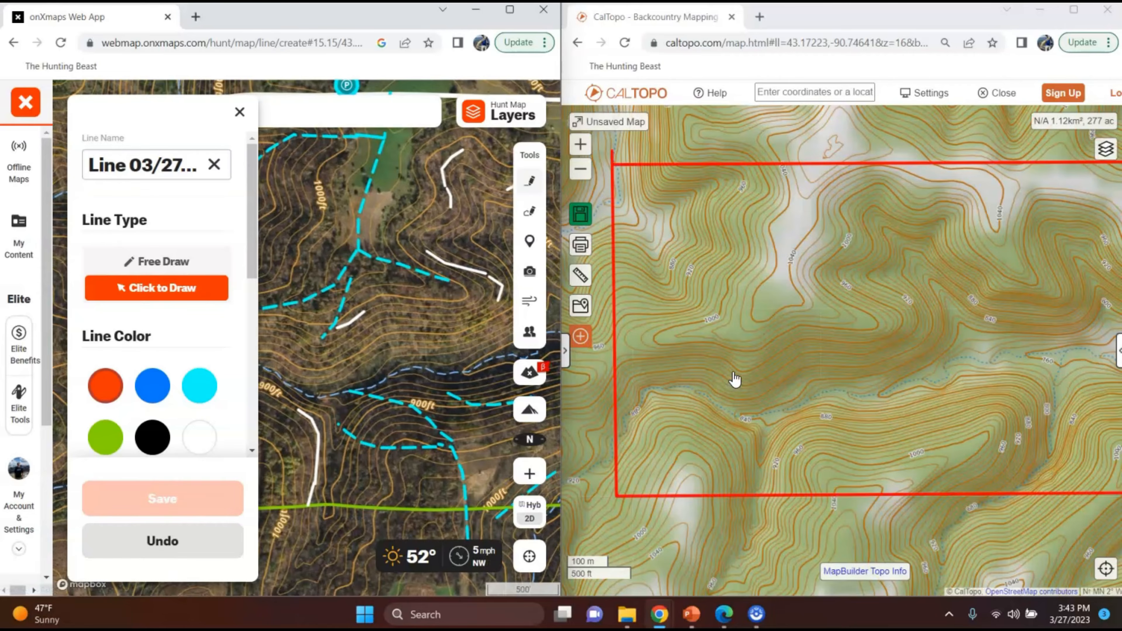
scroll(734, 379, up, 2)
scroll(795, 358, up, 2)
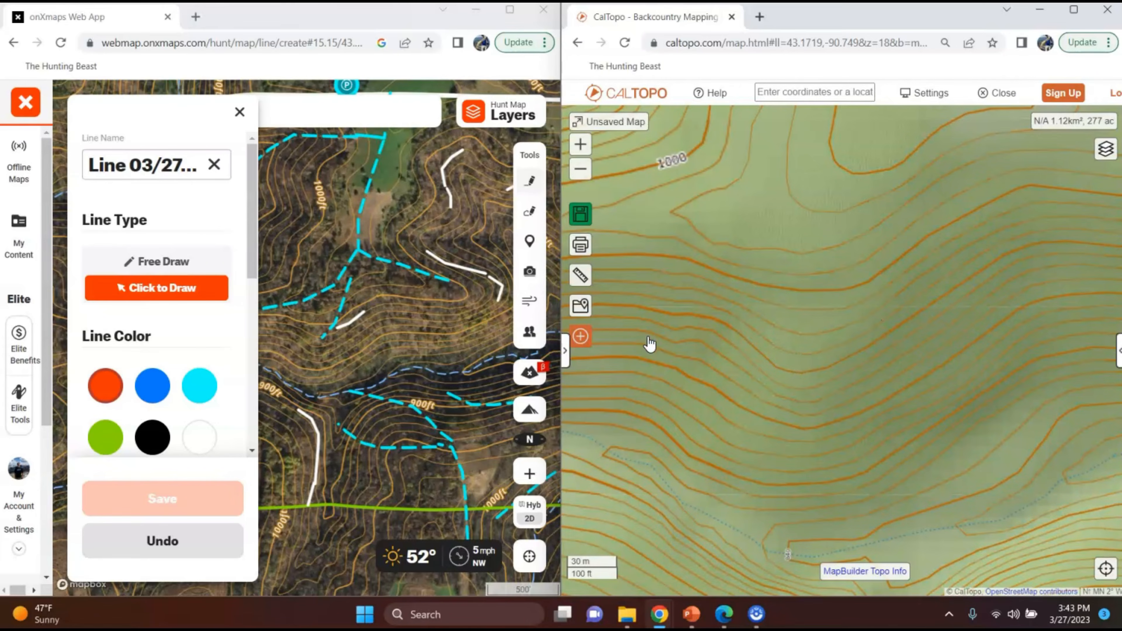
click(344, 425)
drag(344, 425, 391, 421)
click(347, 341)
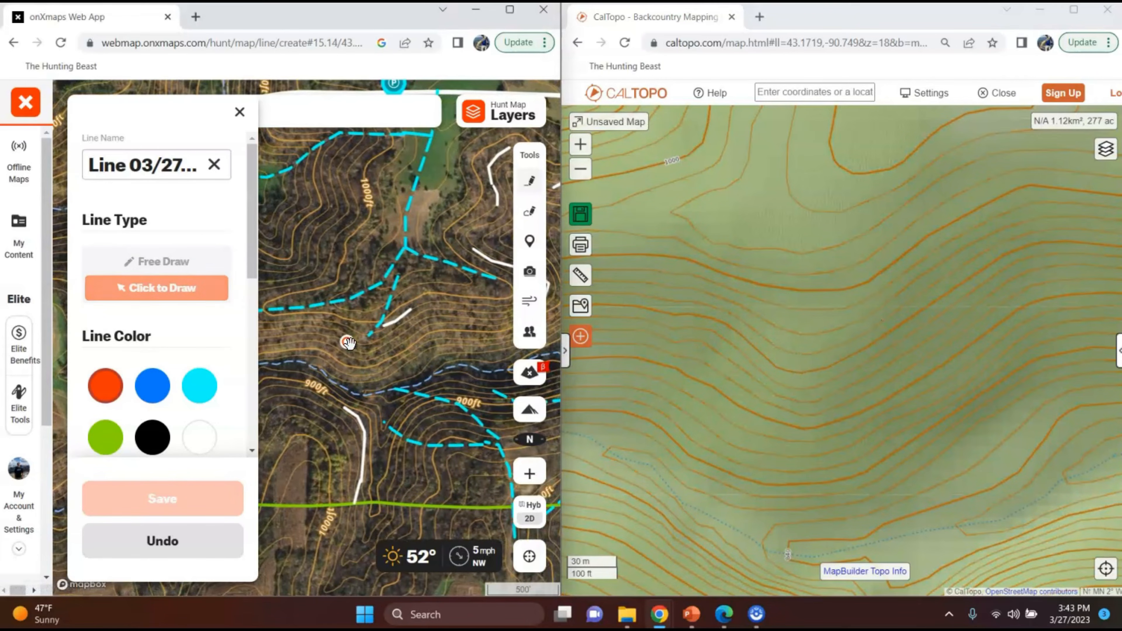
click(359, 352)
click(374, 350)
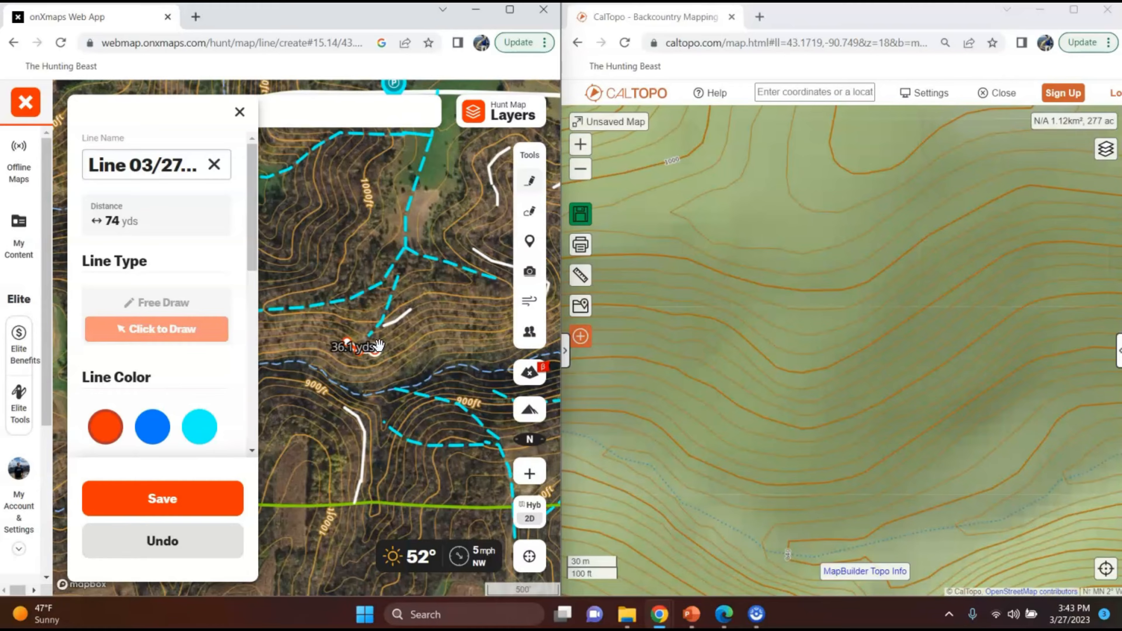
click(381, 344)
scroll(209, 385, down, 4)
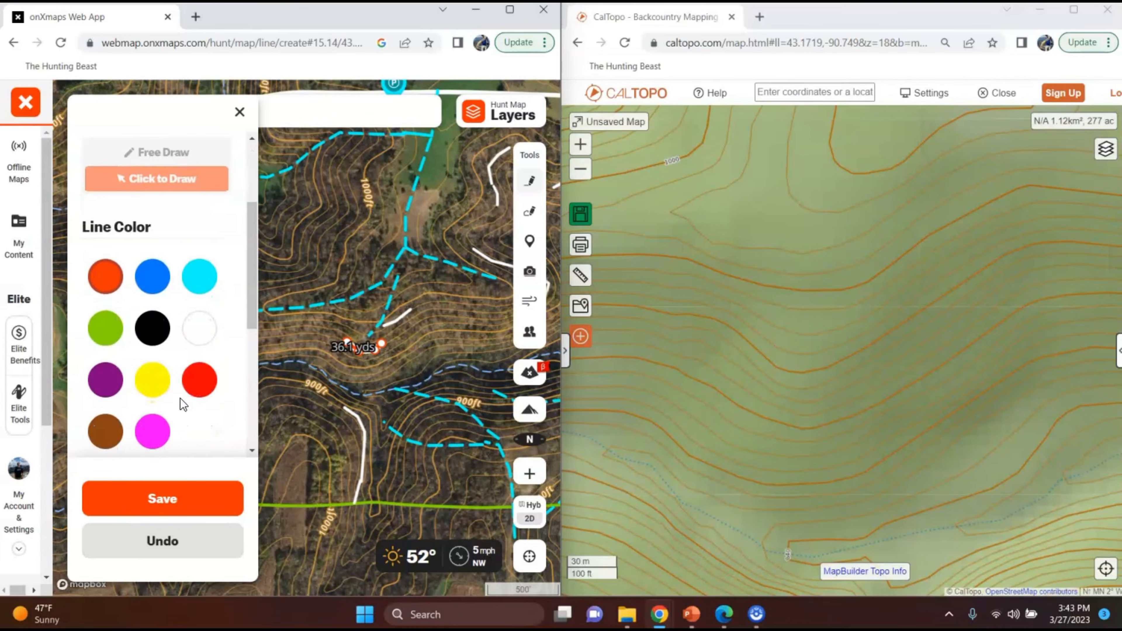
click(152, 501)
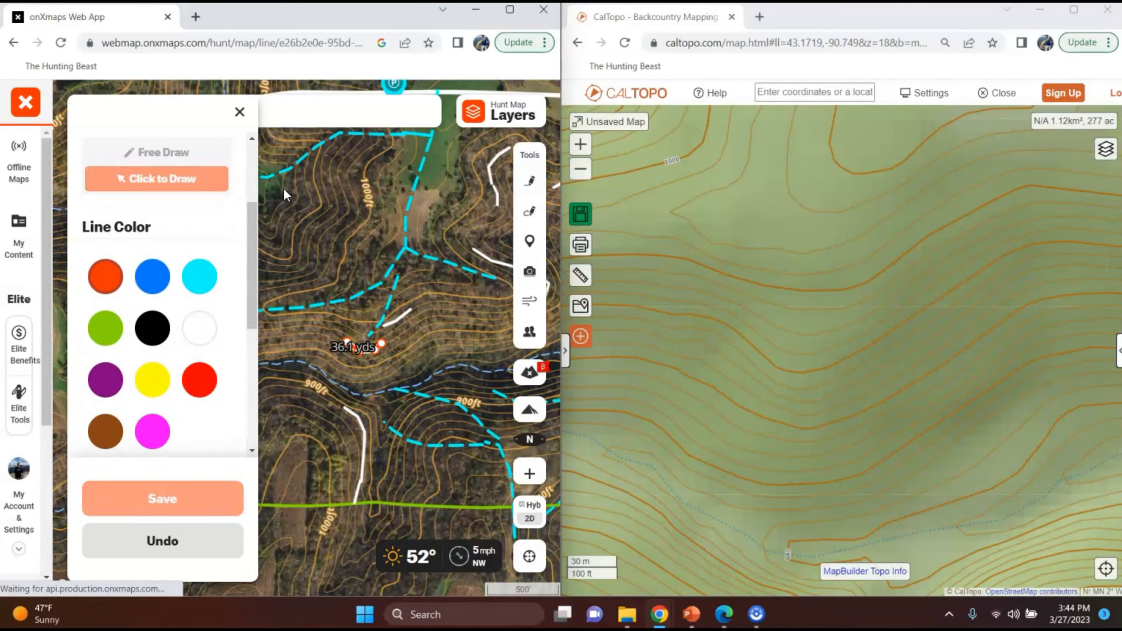
click(240, 155)
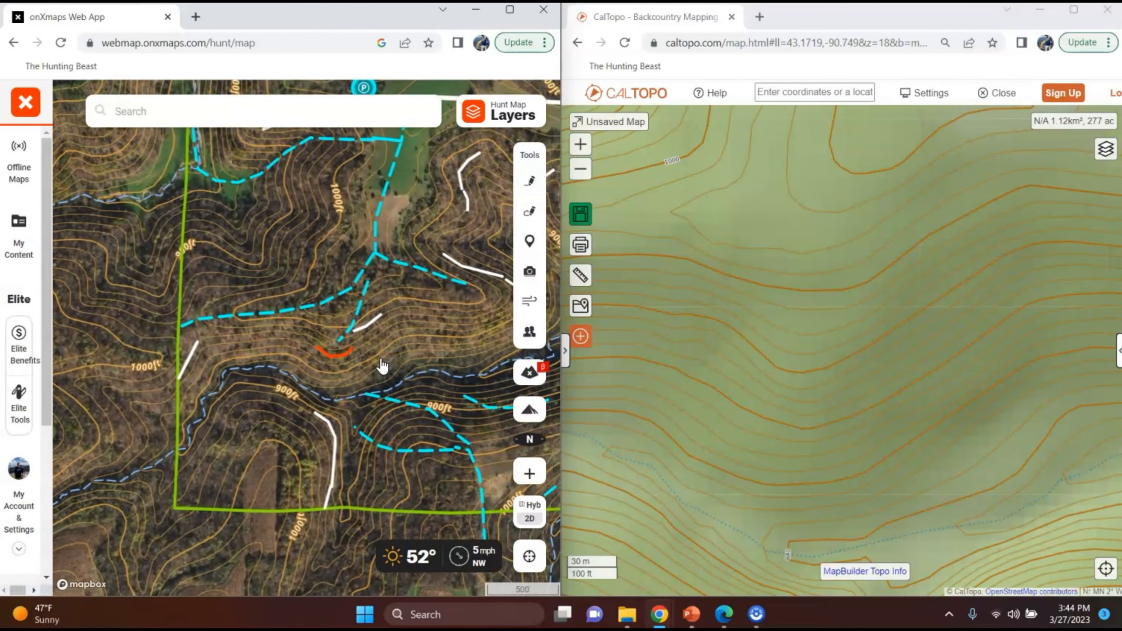
Compare the contours south of the creek in CalTopo and mark the upper bend of the white line there in onX with an orange line
double_click(802, 367)
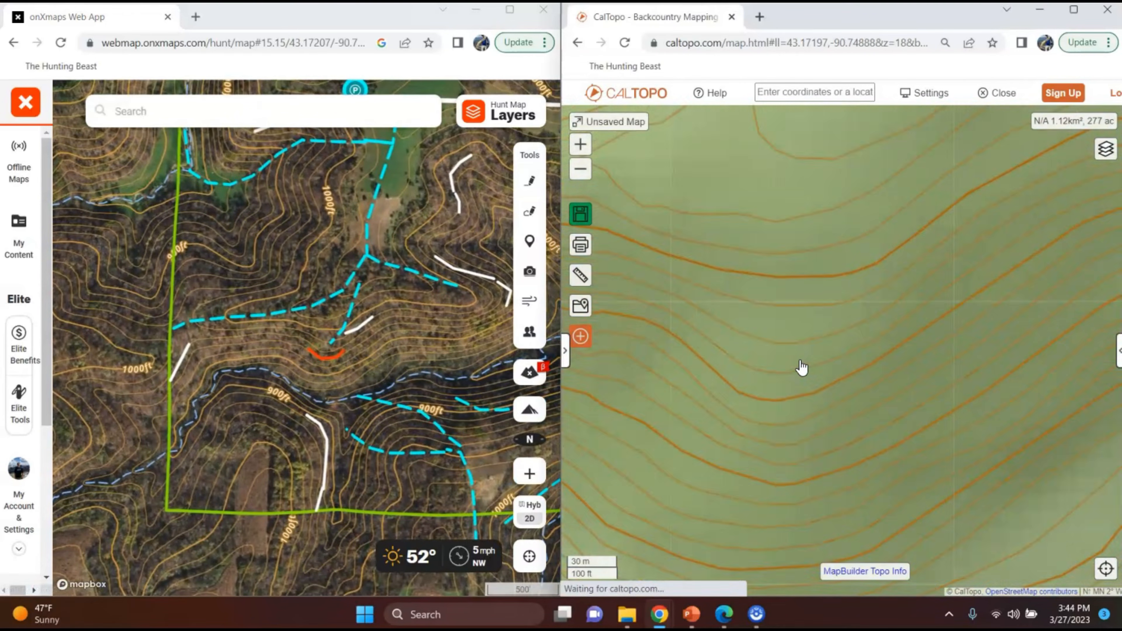
scroll(801, 366, down, 2)
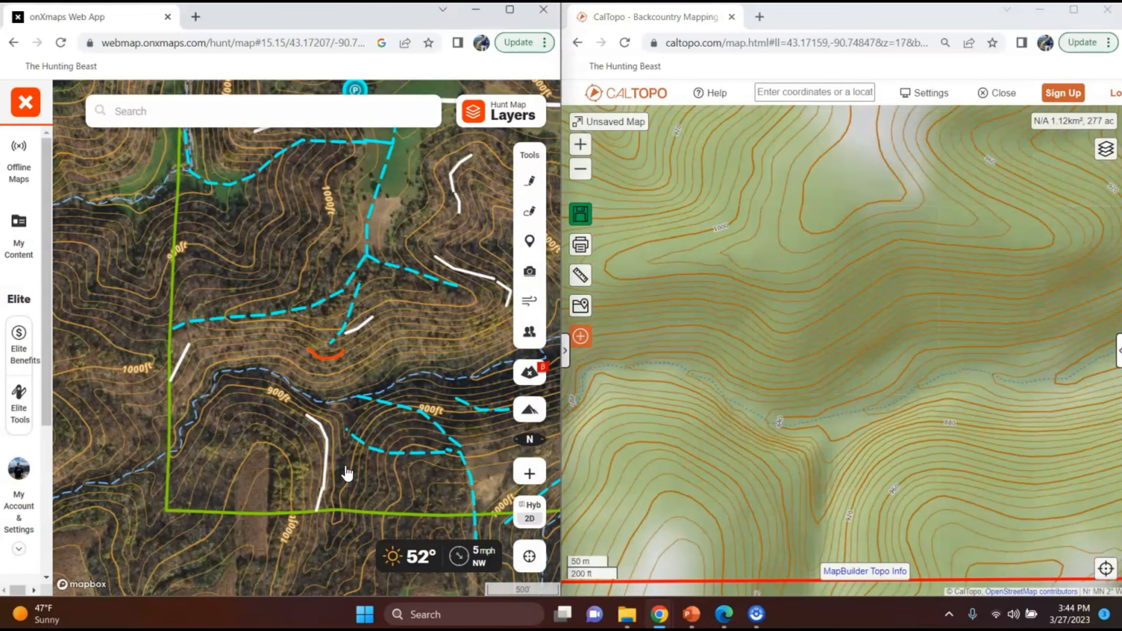
drag(346, 470, 320, 472)
click(529, 183)
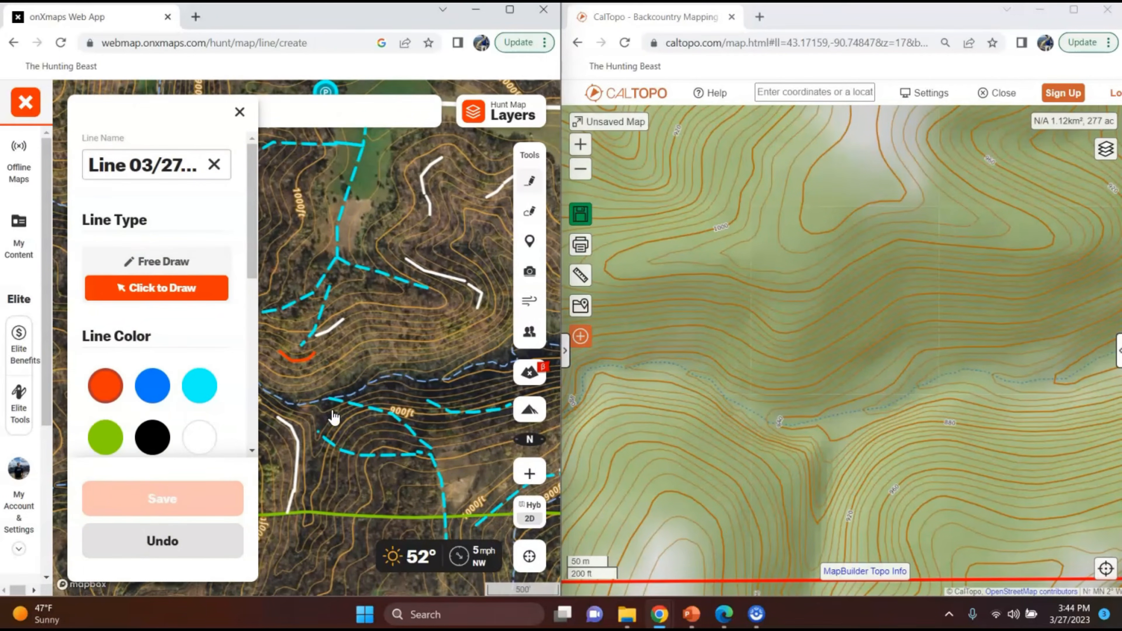
double_click(286, 420)
click(535, 183)
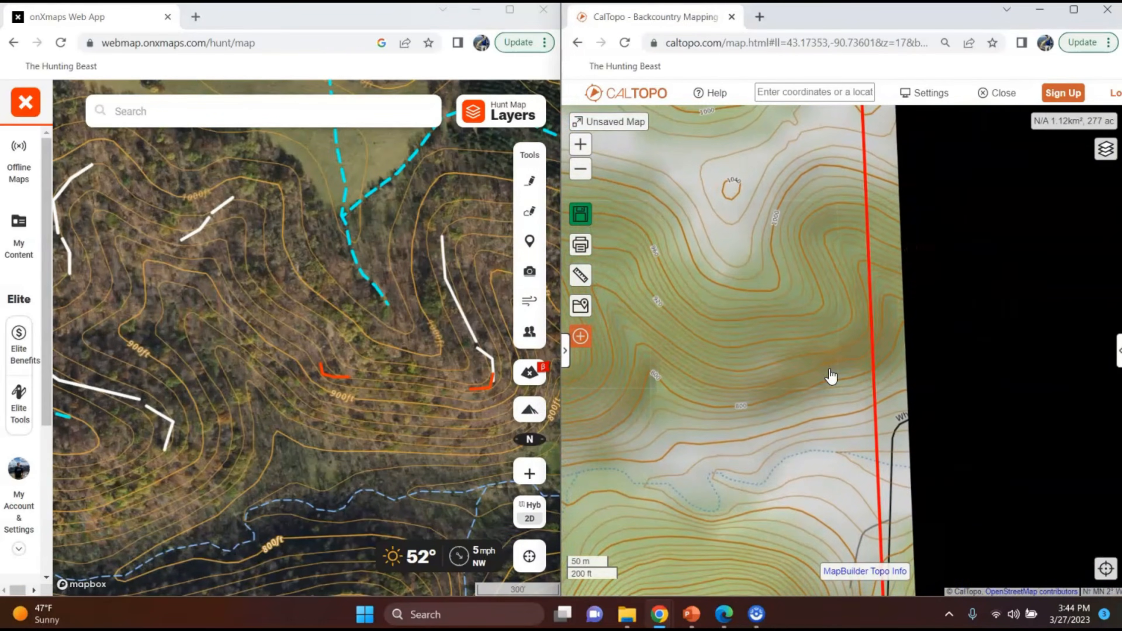
In CalTopo, overlay Gradient slope angle shading on the 10-foot contours and hide the layer list to free the map
drag(826, 375, 722, 377)
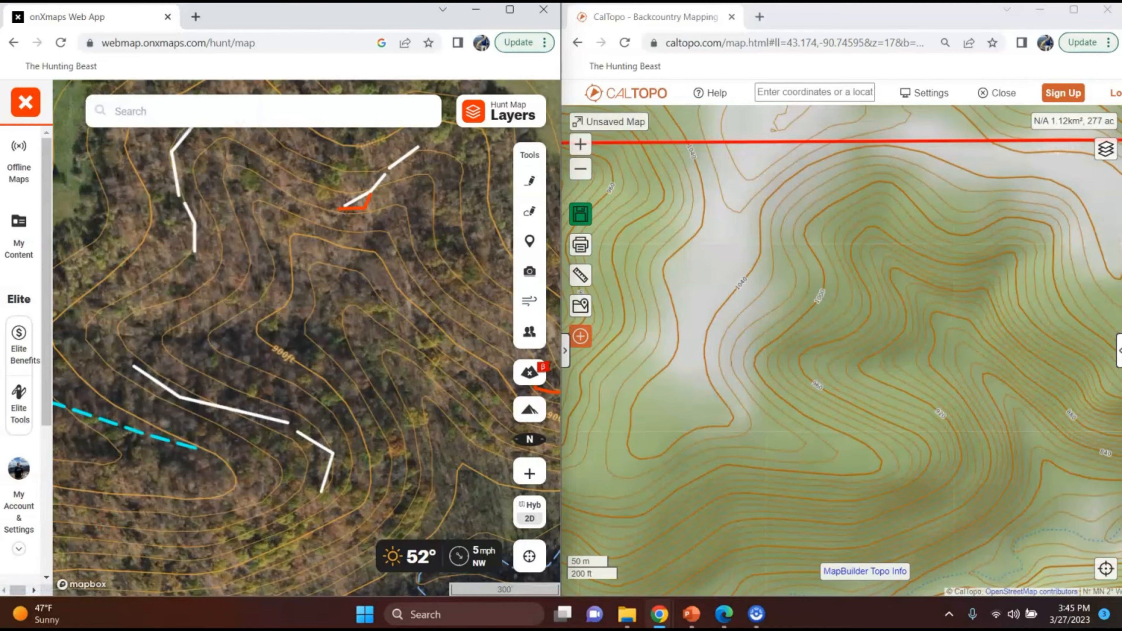
click(1119, 347)
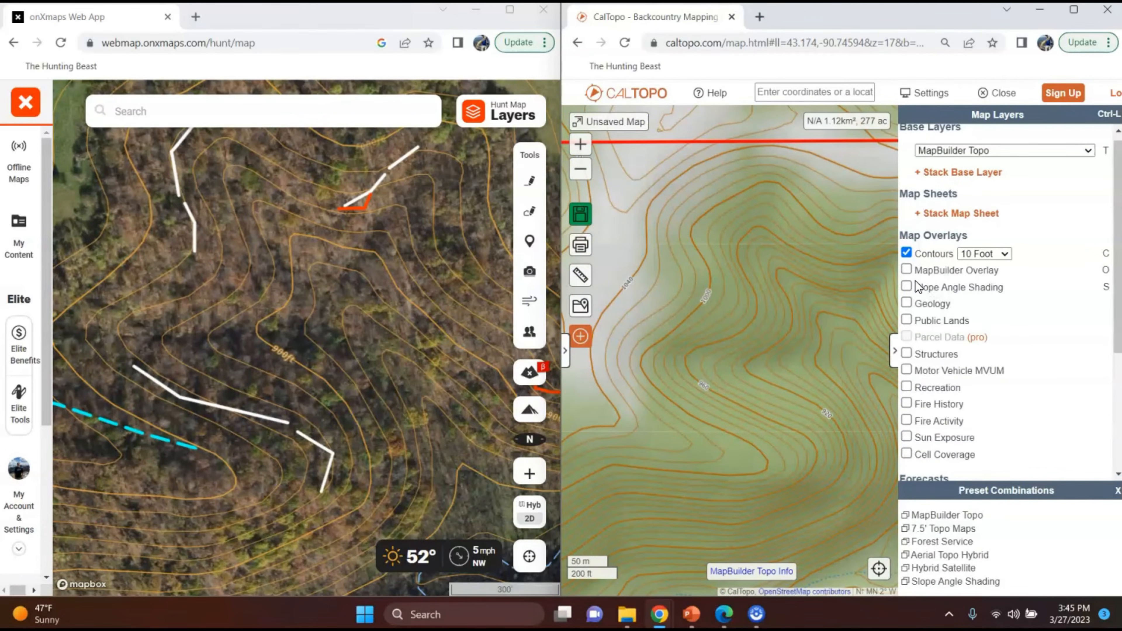
click(916, 283)
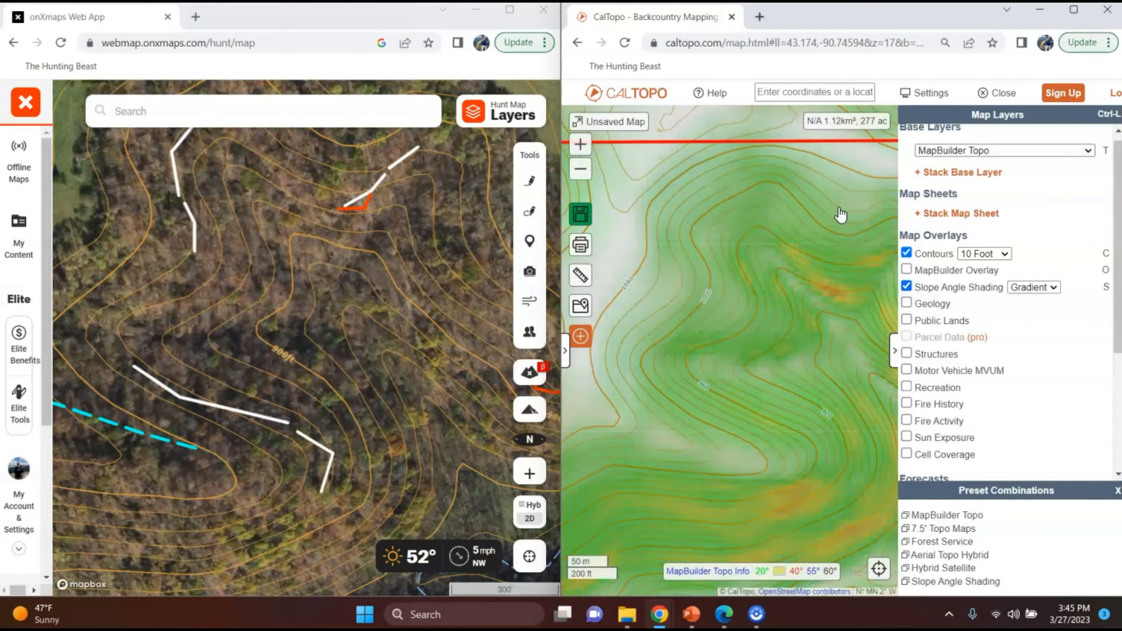
click(841, 215)
click(894, 351)
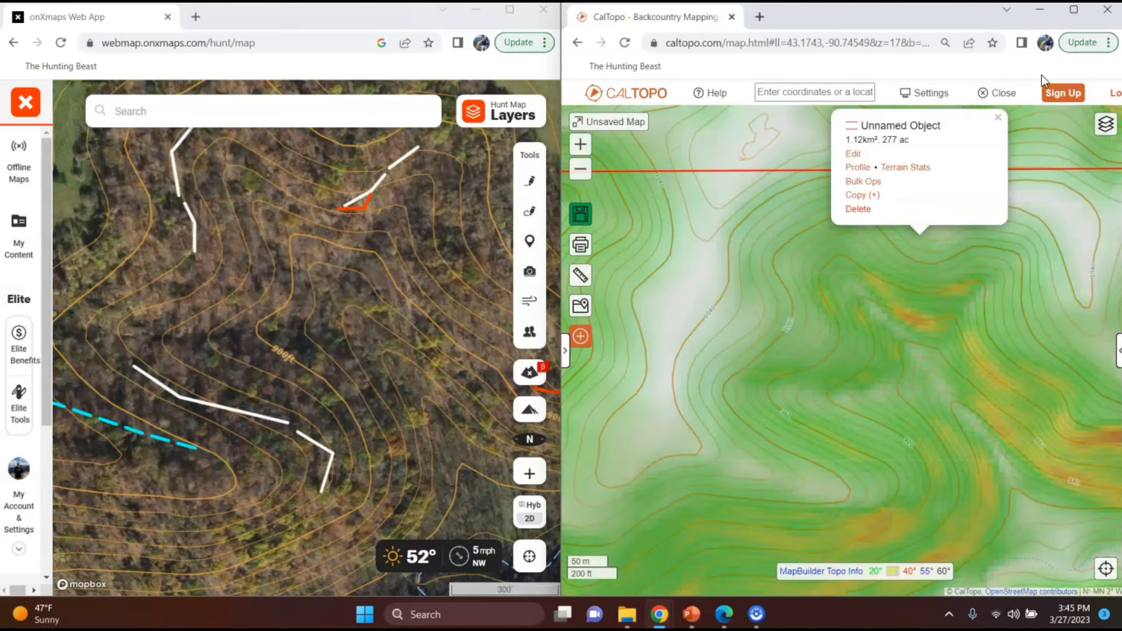
click(997, 119)
Examine the slope steepness along the ridges, points and creek valley across the whole outlined property in CalTopo
drag(946, 258, 807, 251)
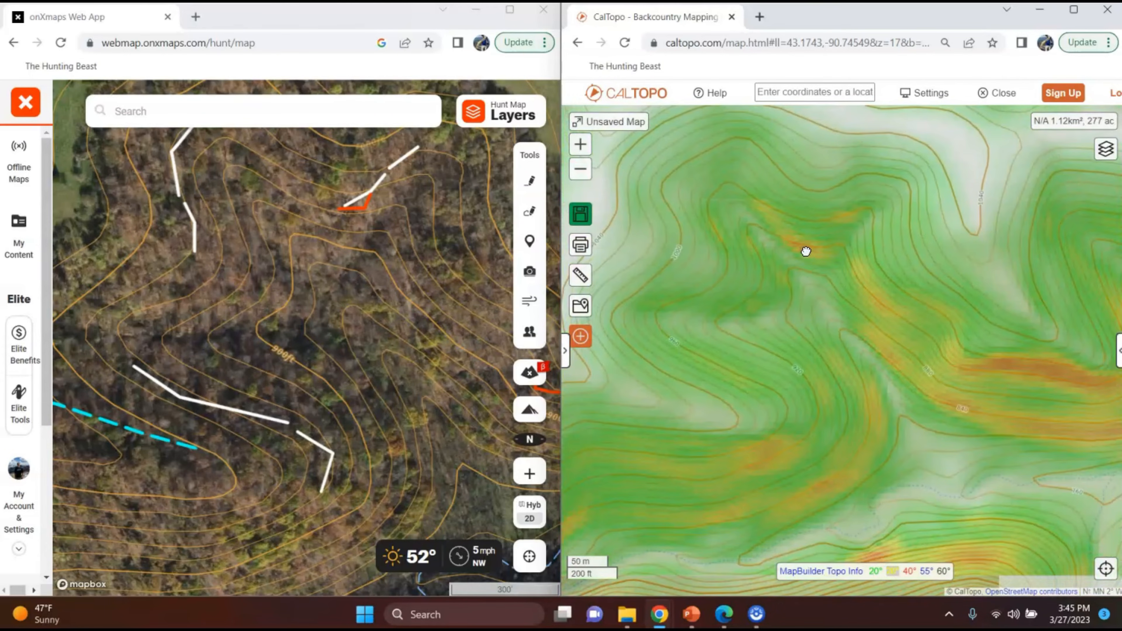
drag(764, 397, 796, 233)
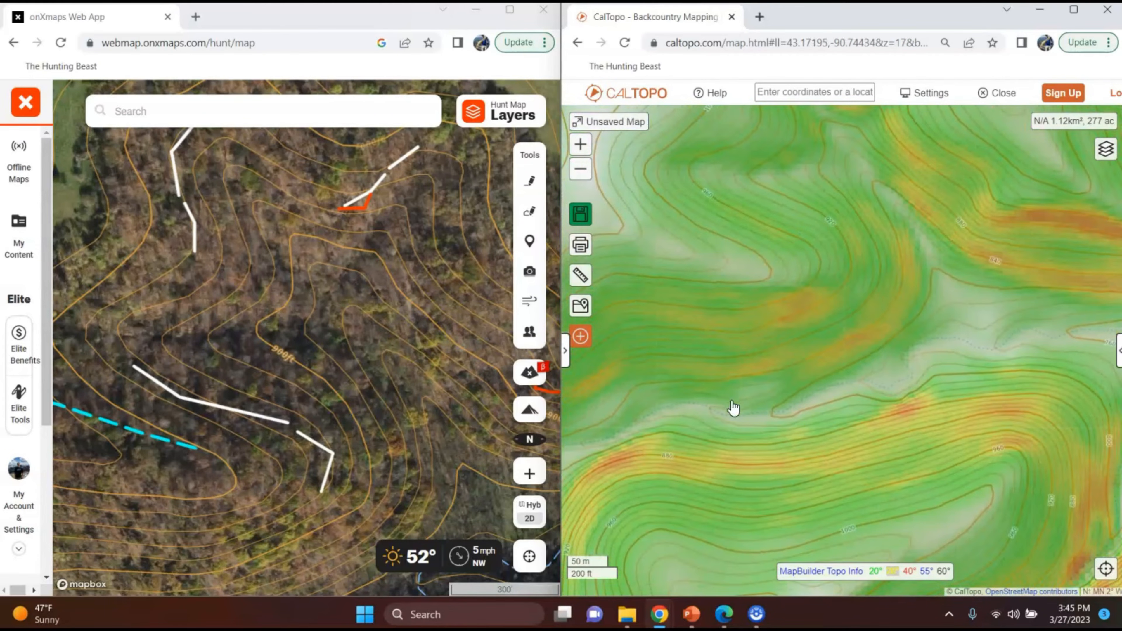
drag(734, 408, 791, 362)
scroll(790, 362, down, 1)
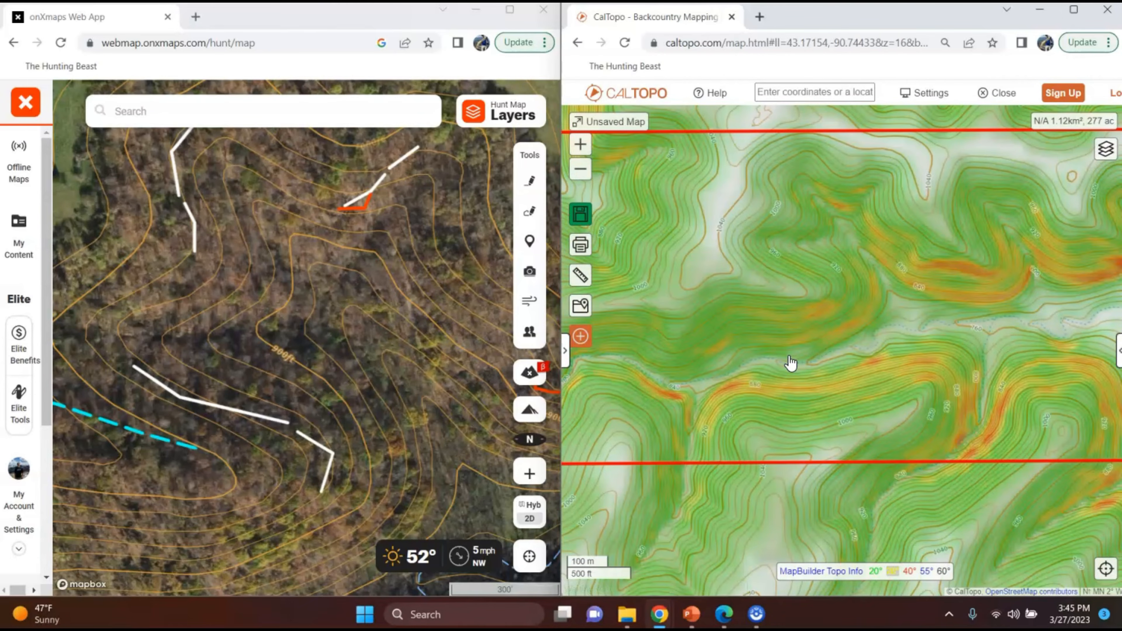
drag(837, 325, 794, 360)
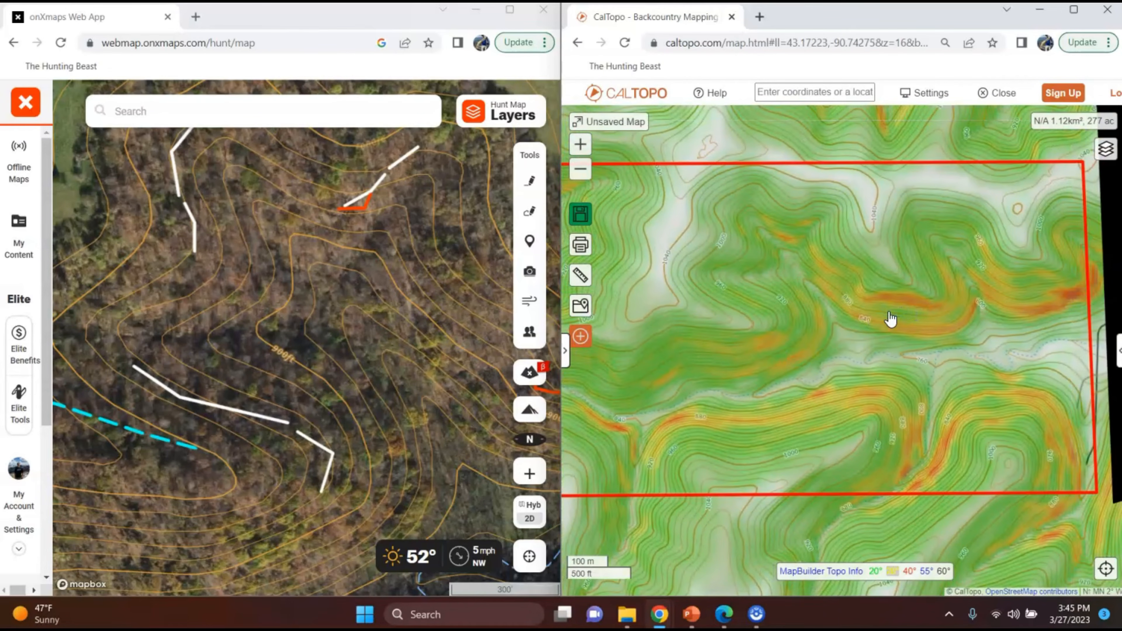
drag(942, 321, 852, 329)
drag(904, 360, 769, 359)
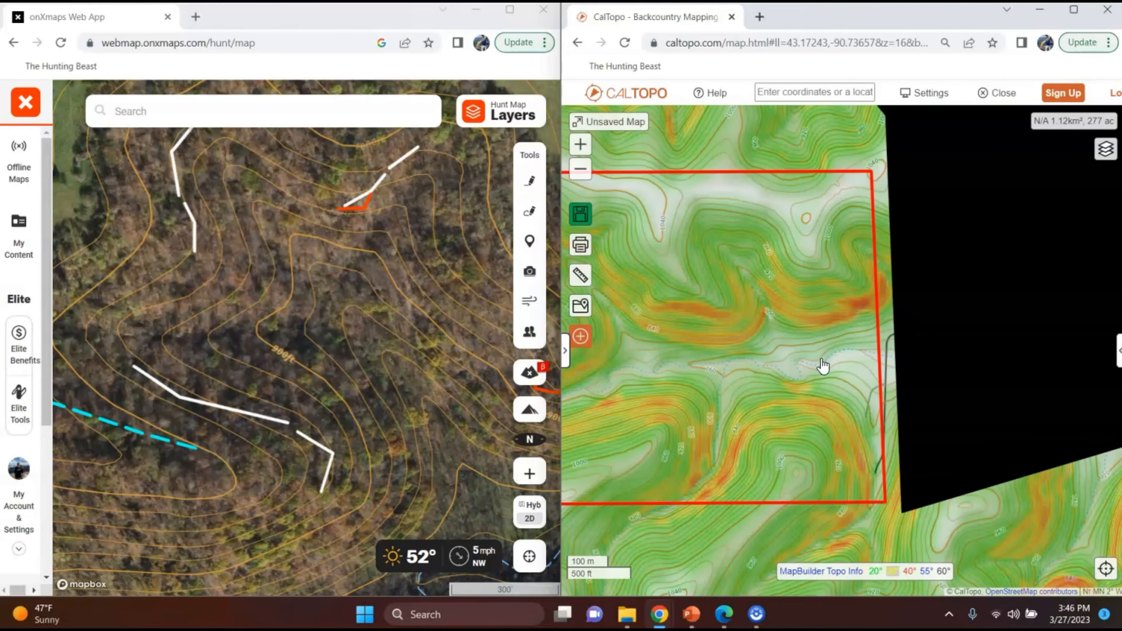
drag(755, 404, 901, 446)
drag(778, 440, 901, 391)
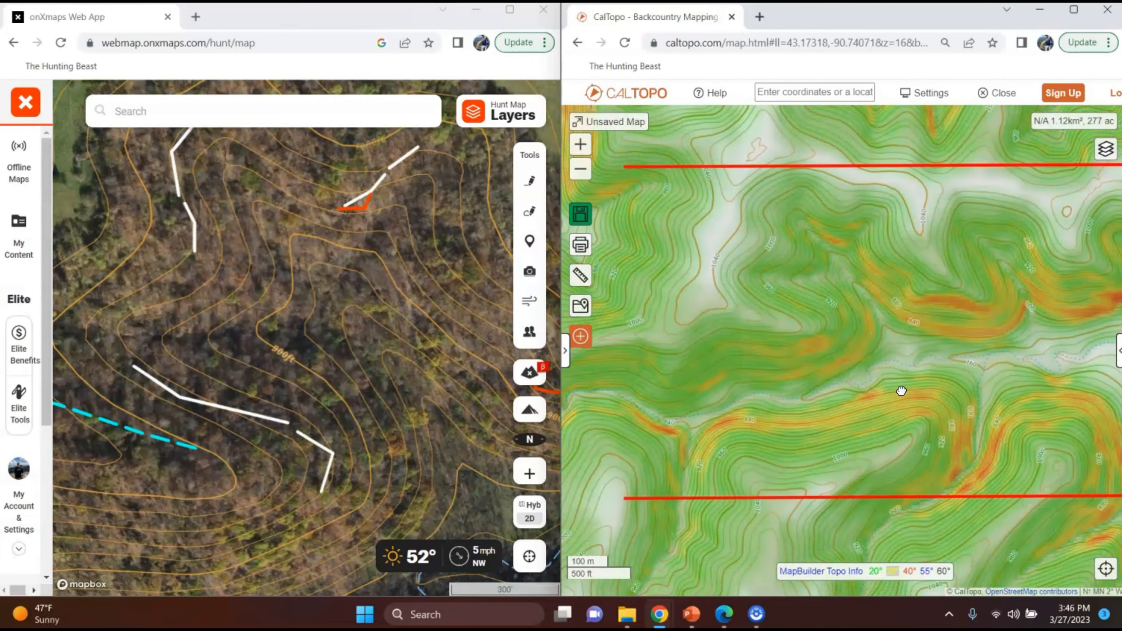
drag(745, 467, 801, 451)
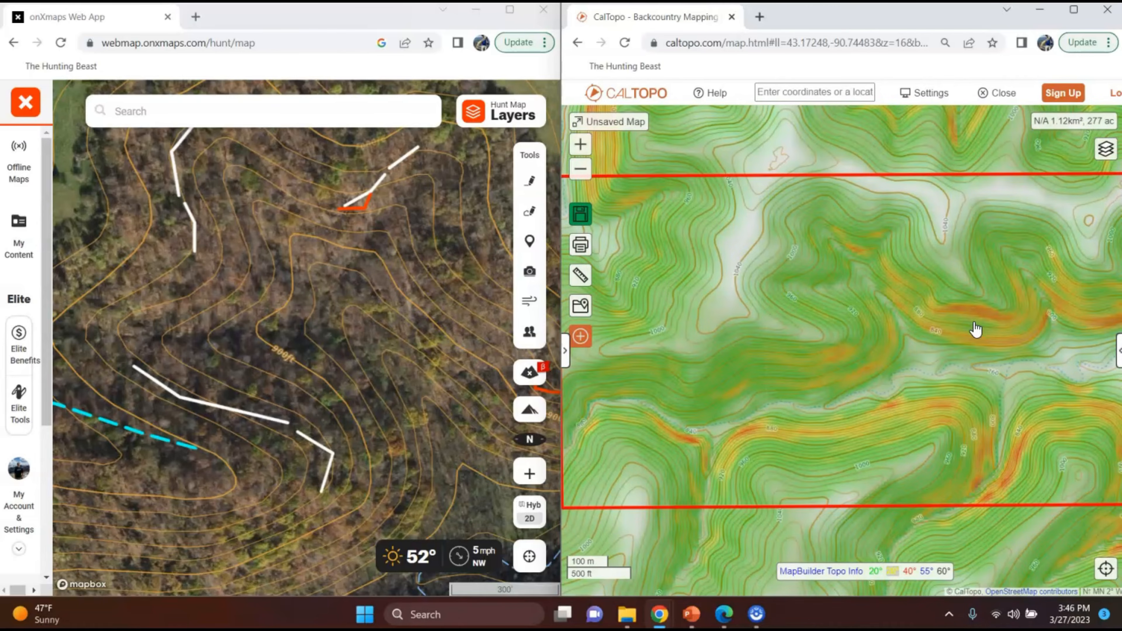
scroll(979, 331, up, 1)
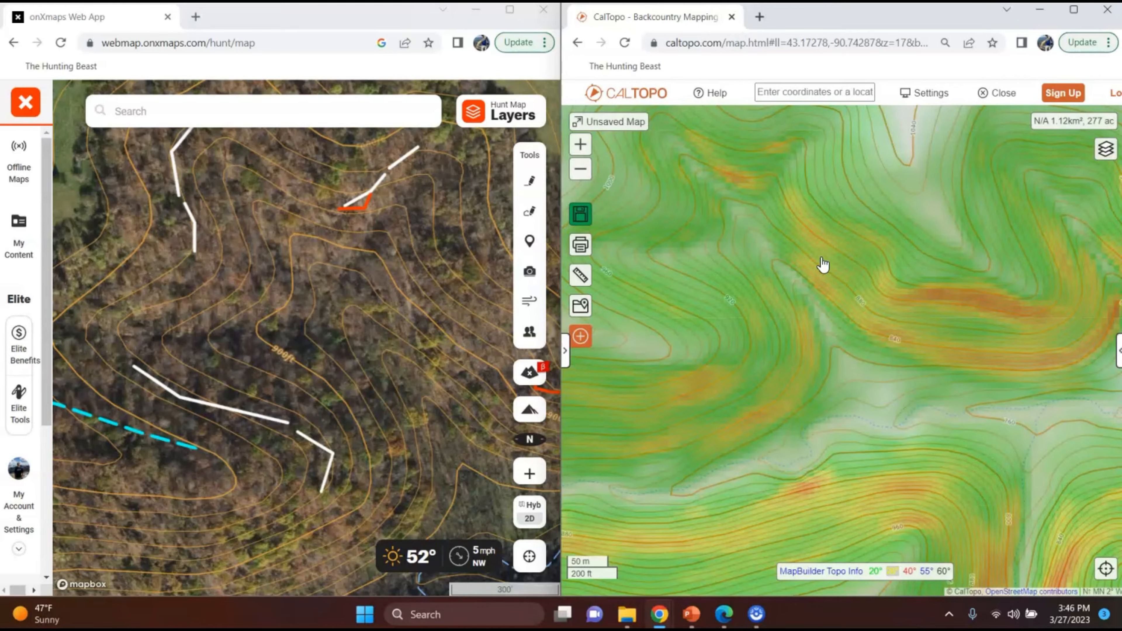
scroll(387, 326, down, 3)
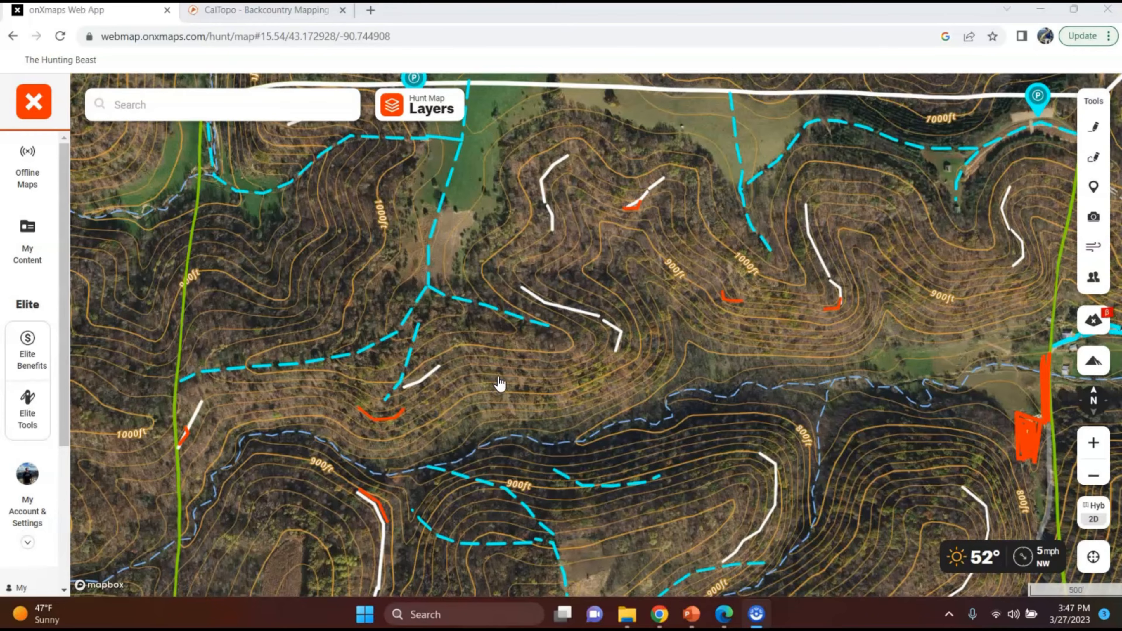
Switch to onX and examine the marked points and trails along the main ridge, from its southeast end to the western property boundary
drag(501, 388, 453, 401)
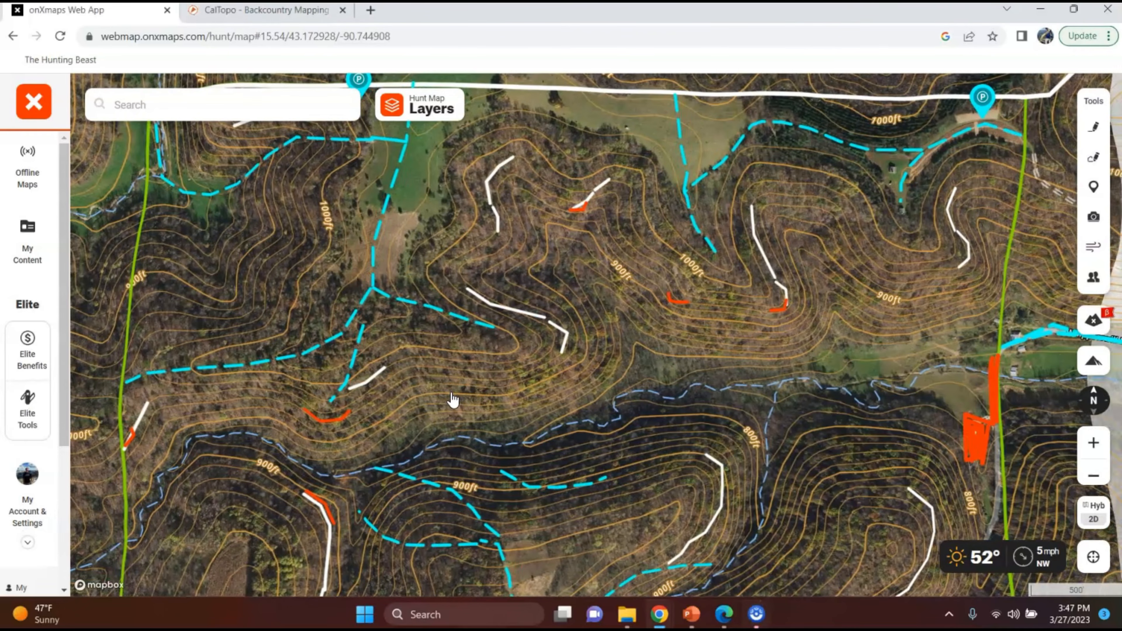
drag(611, 353, 570, 324)
drag(444, 393, 481, 405)
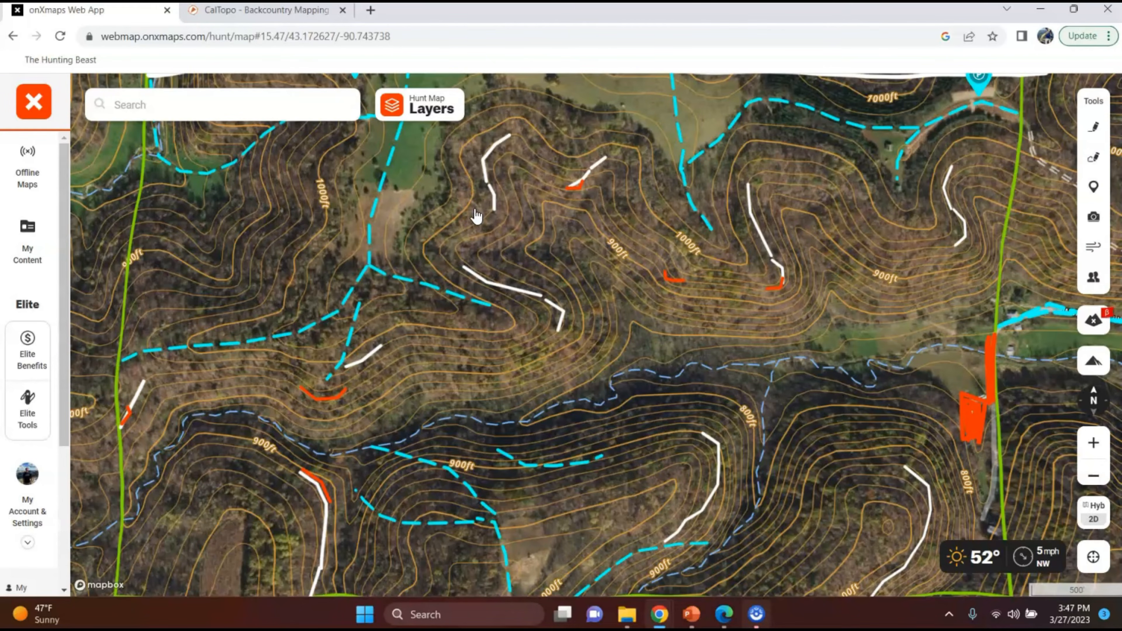
scroll(515, 326, up, 3)
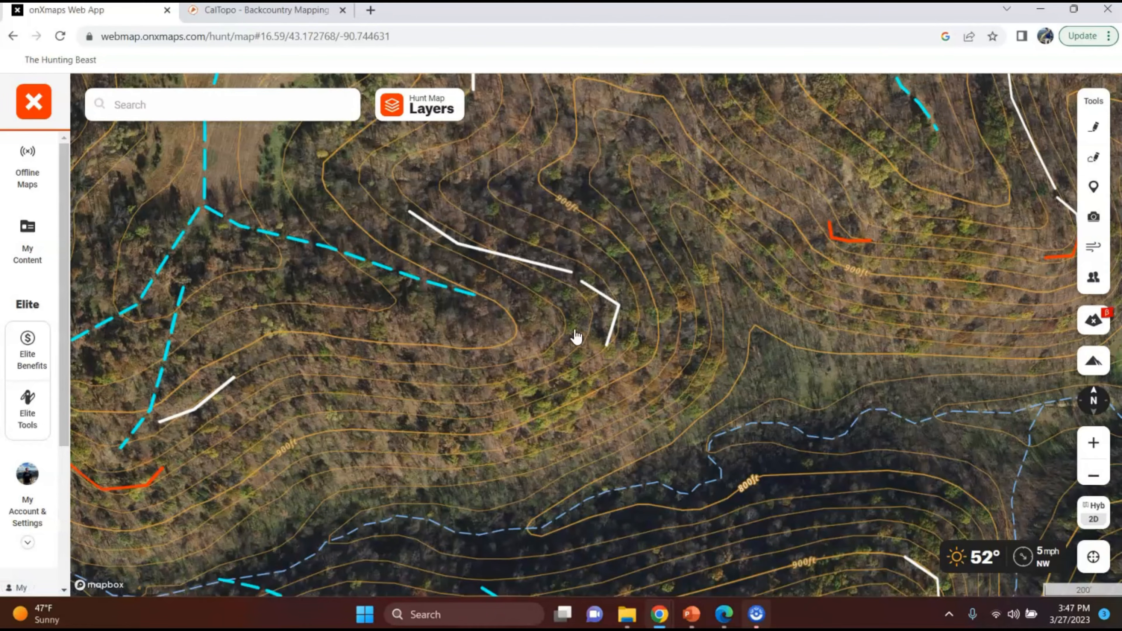
drag(485, 407, 561, 413)
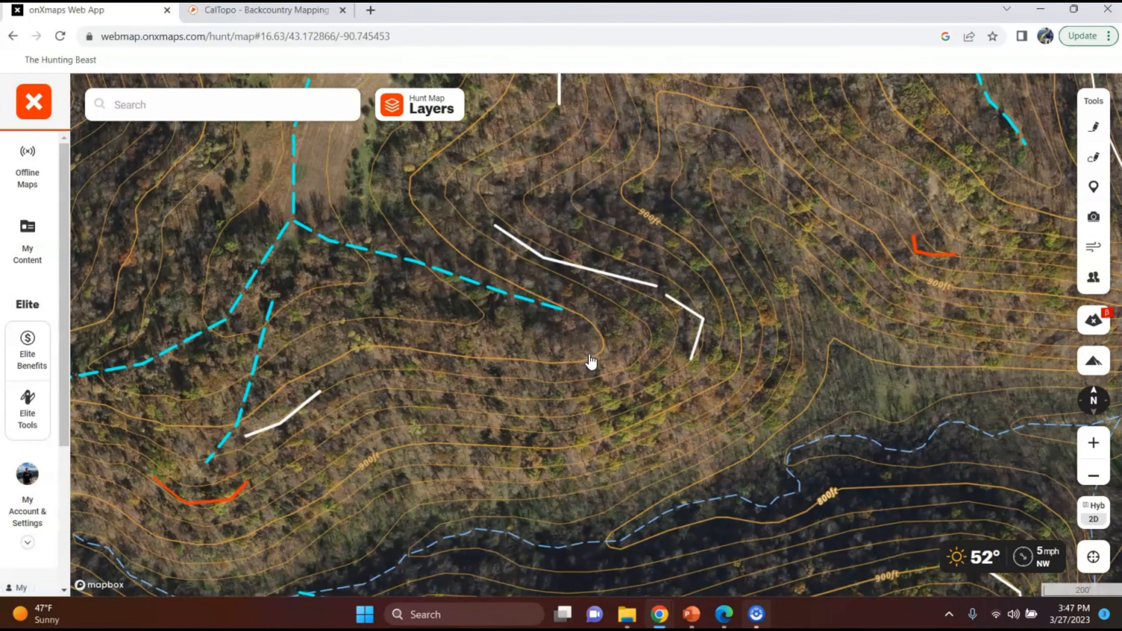
scroll(581, 339, up, 3)
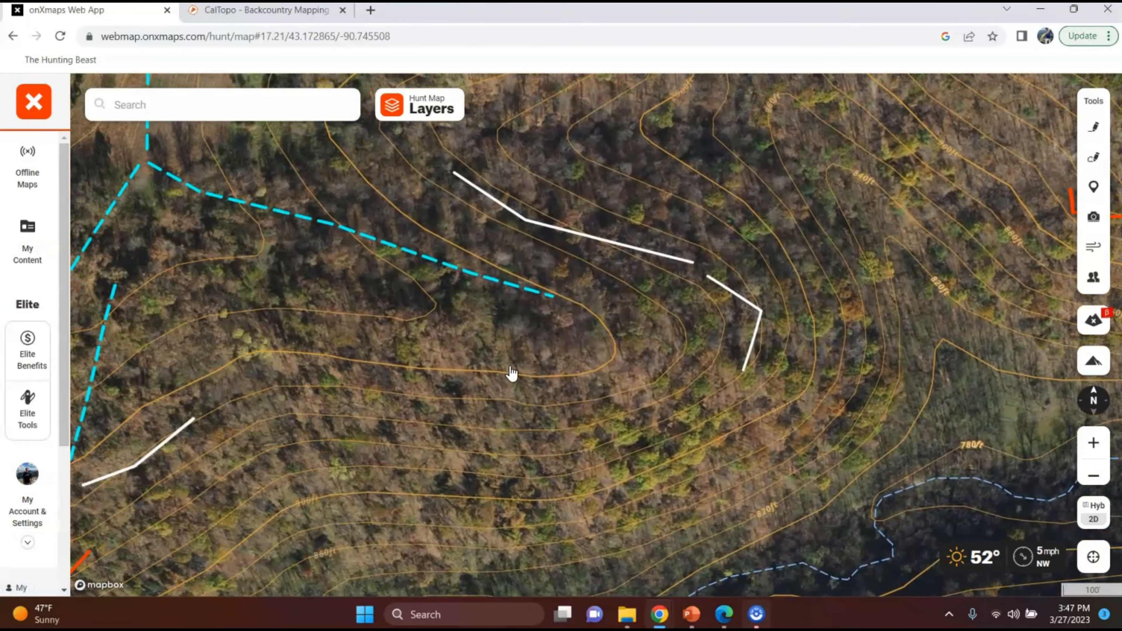
scroll(644, 342, up, 2)
scroll(643, 342, down, 2)
drag(332, 408, 634, 476)
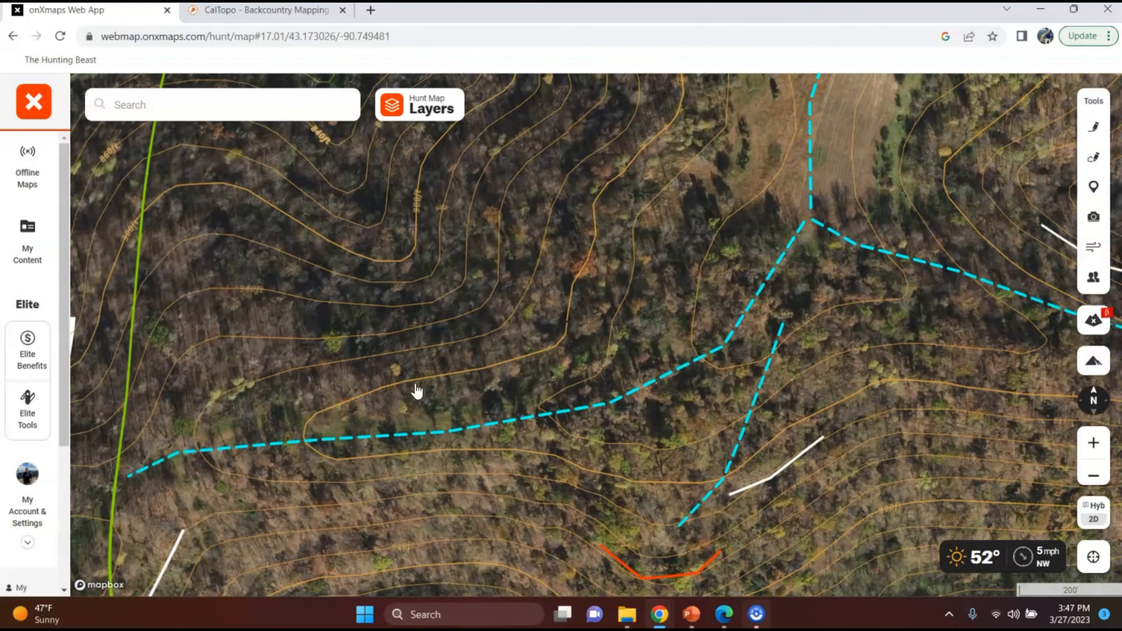
drag(418, 391, 528, 401)
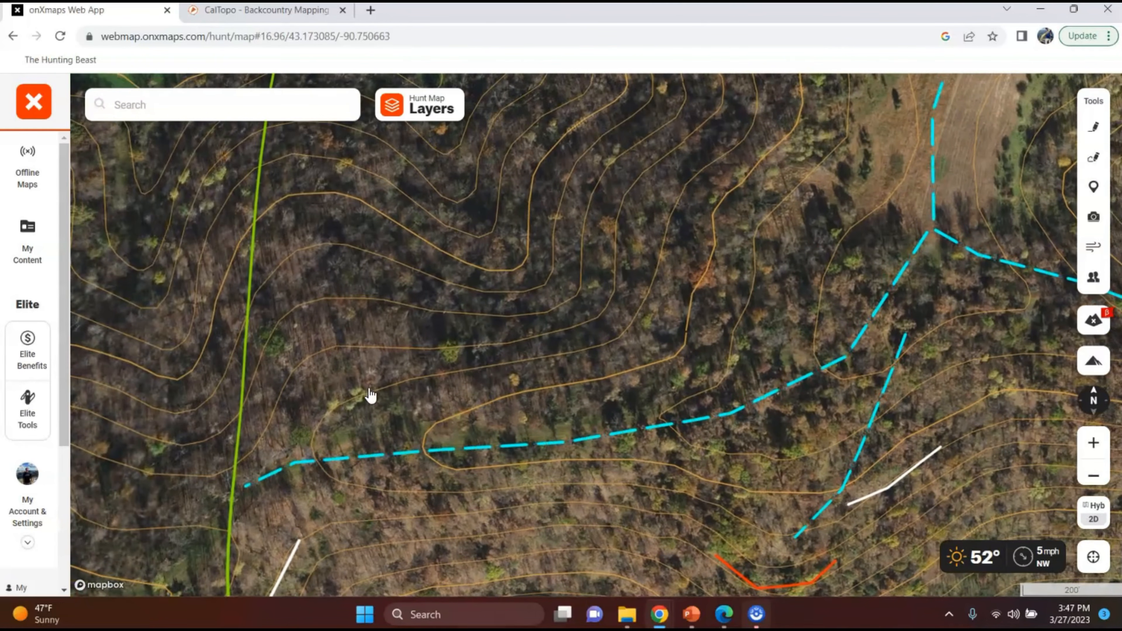
scroll(368, 379, up, 4)
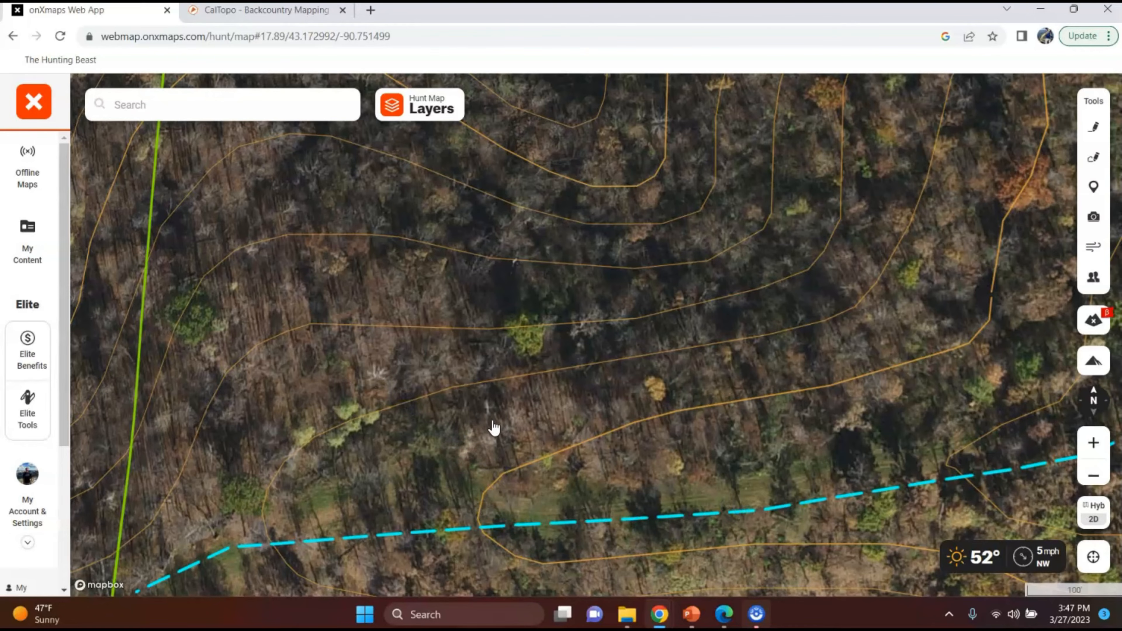
scroll(470, 423, down, 2)
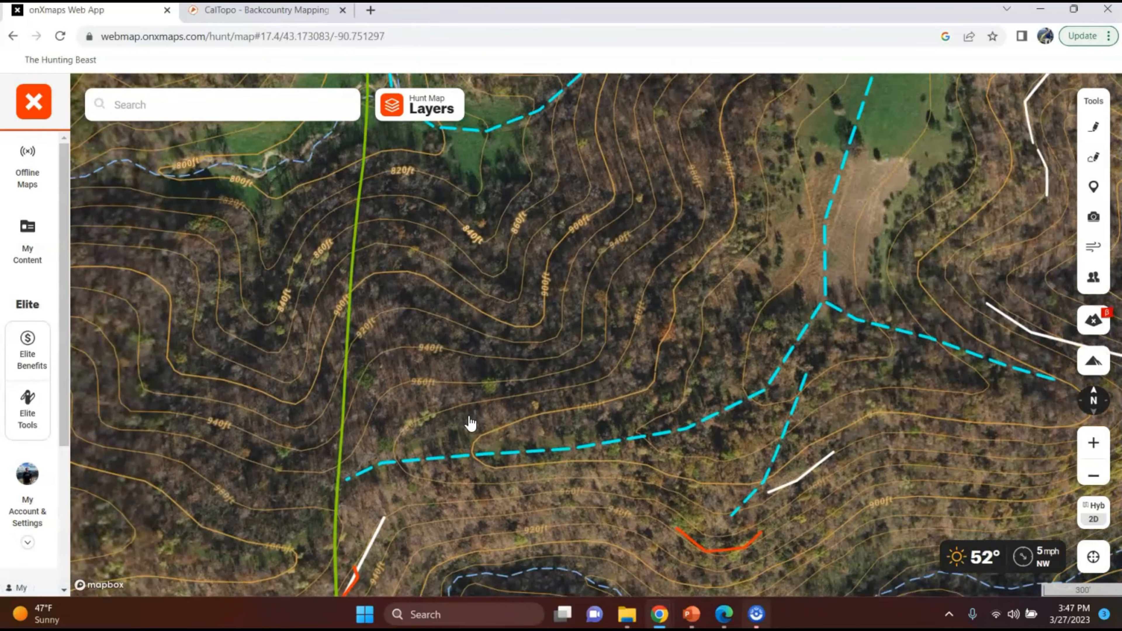
Place a new waypoint in the timber southwest of the green field's southern tip, just east of the western property boundary
drag(611, 391, 525, 482)
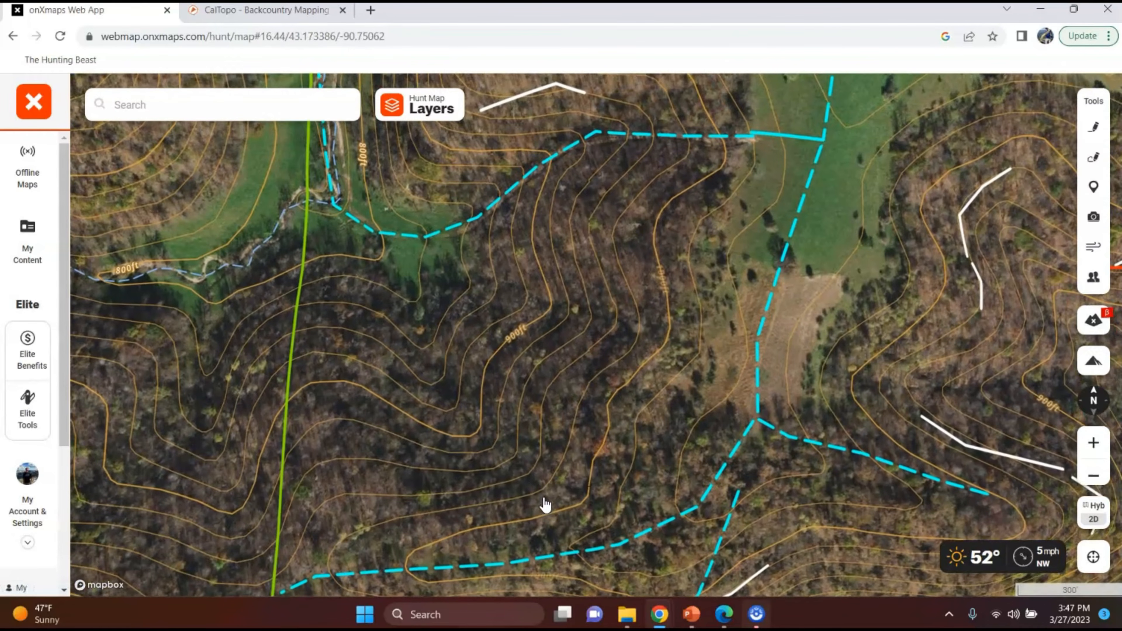
scroll(405, 319, up, 3)
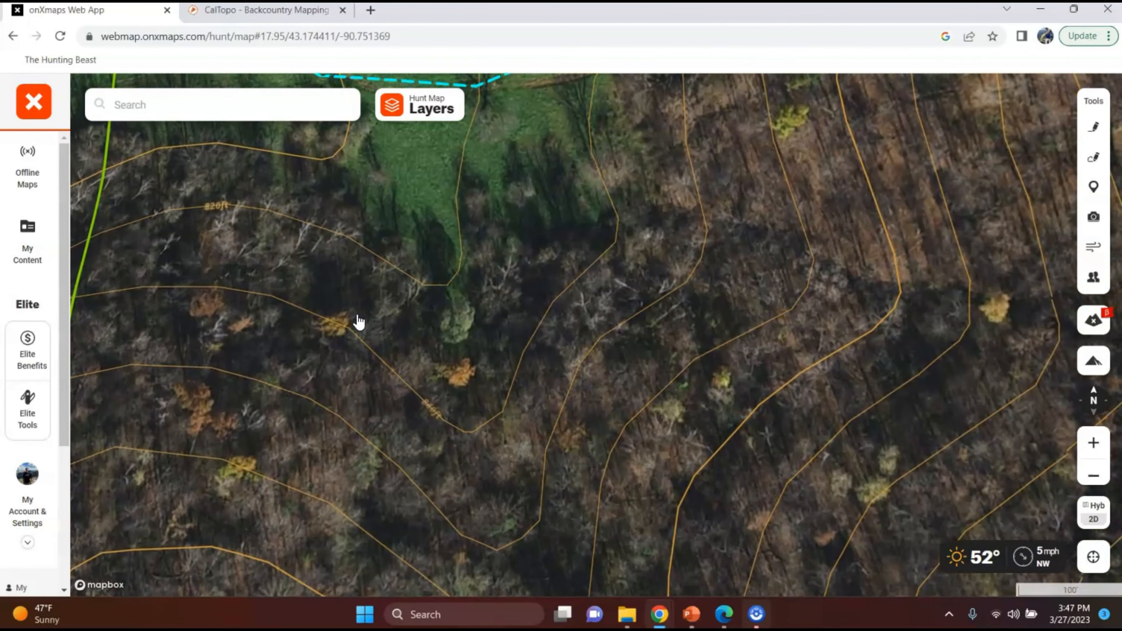
drag(357, 321, 481, 381)
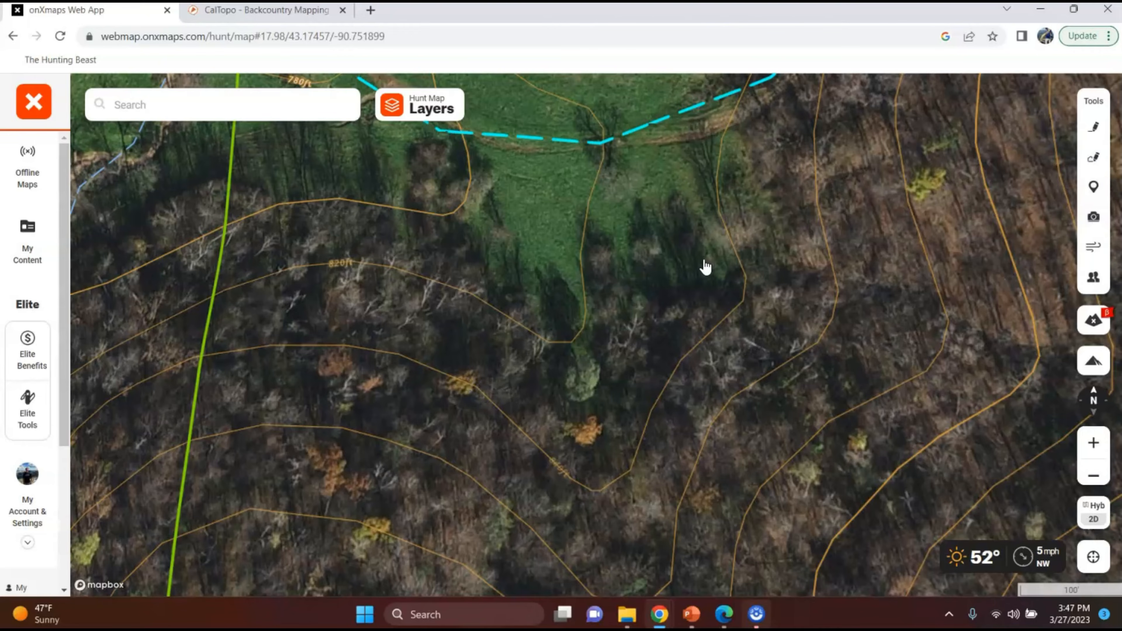
click(1094, 186)
drag(593, 319, 401, 291)
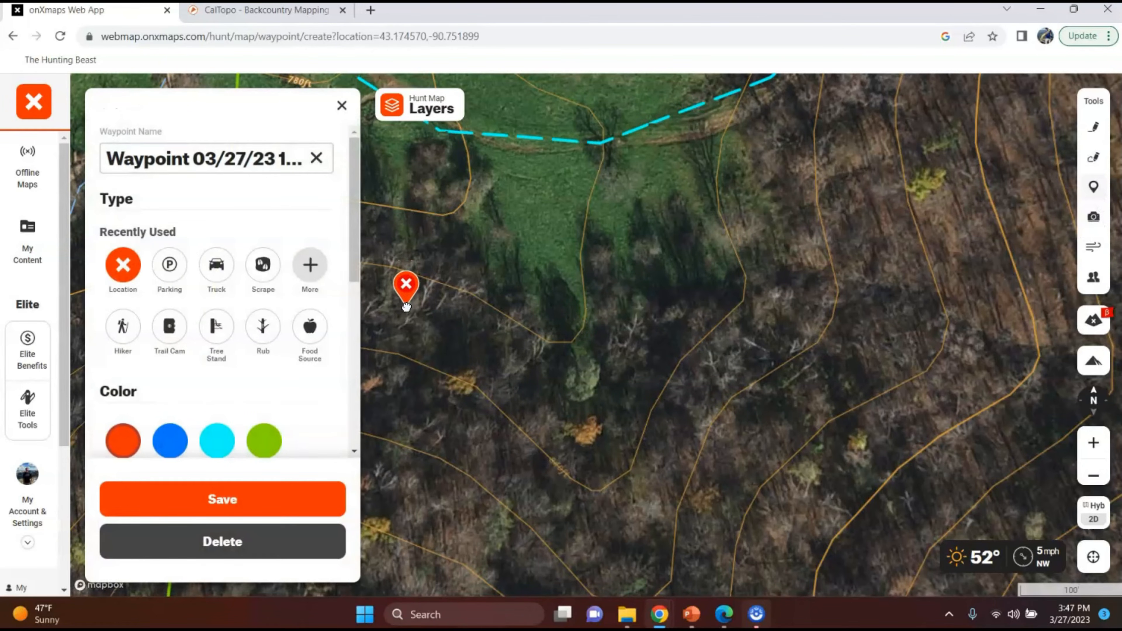
Set the new waypoint's type to Feeding Area and its color to purple, and save it
click(309, 265)
scroll(221, 342, down, 10)
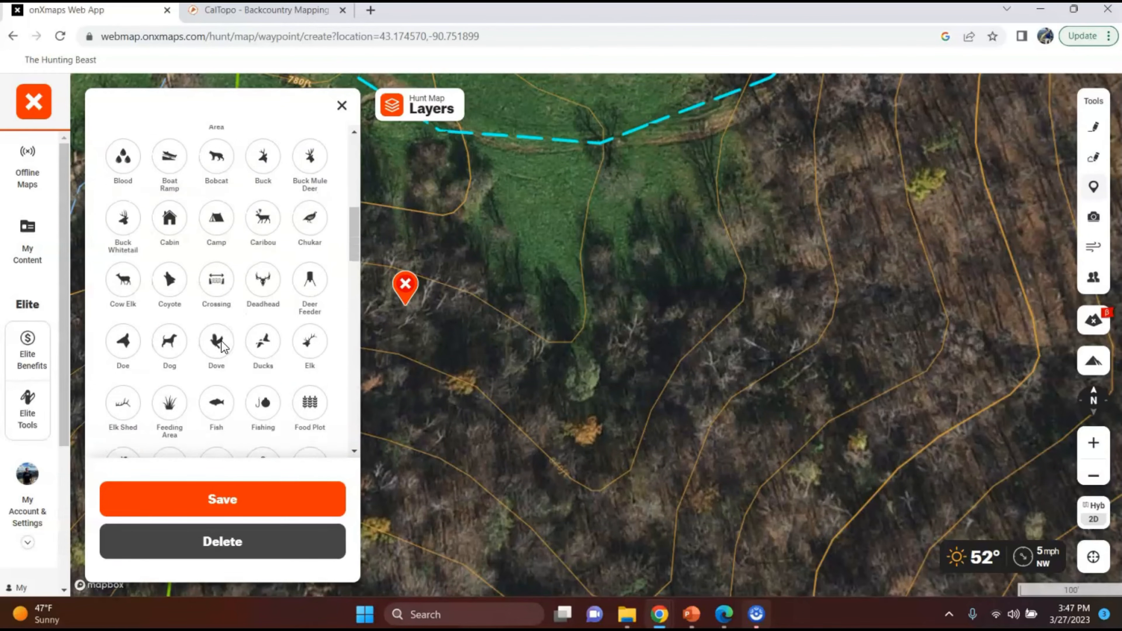
scroll(220, 342, down, 3)
click(169, 263)
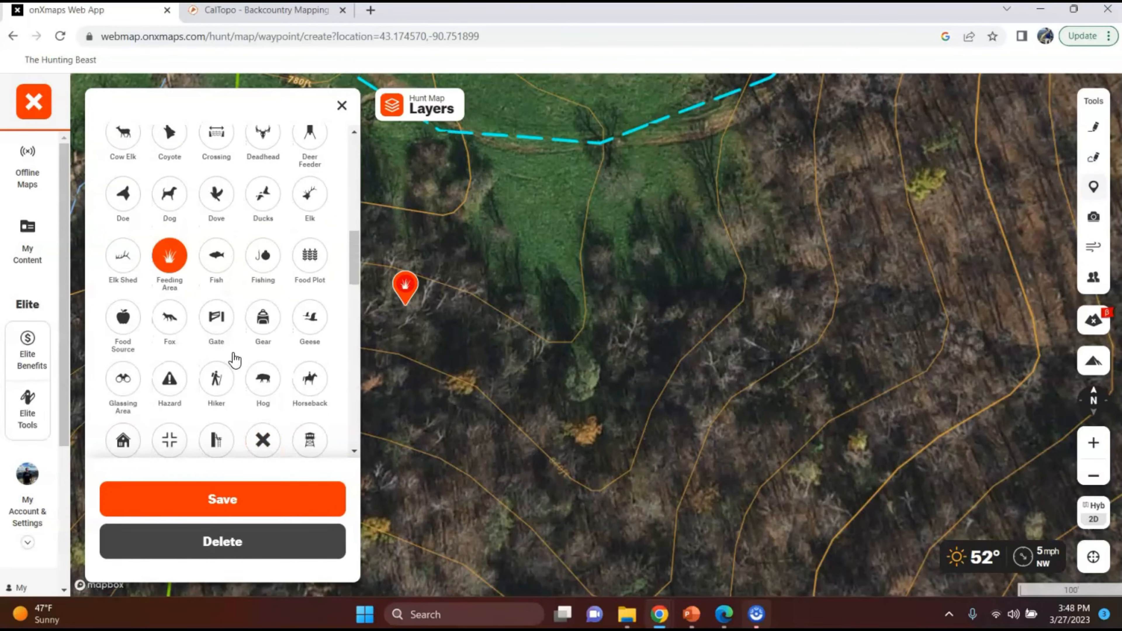
scroll(232, 358, down, 10)
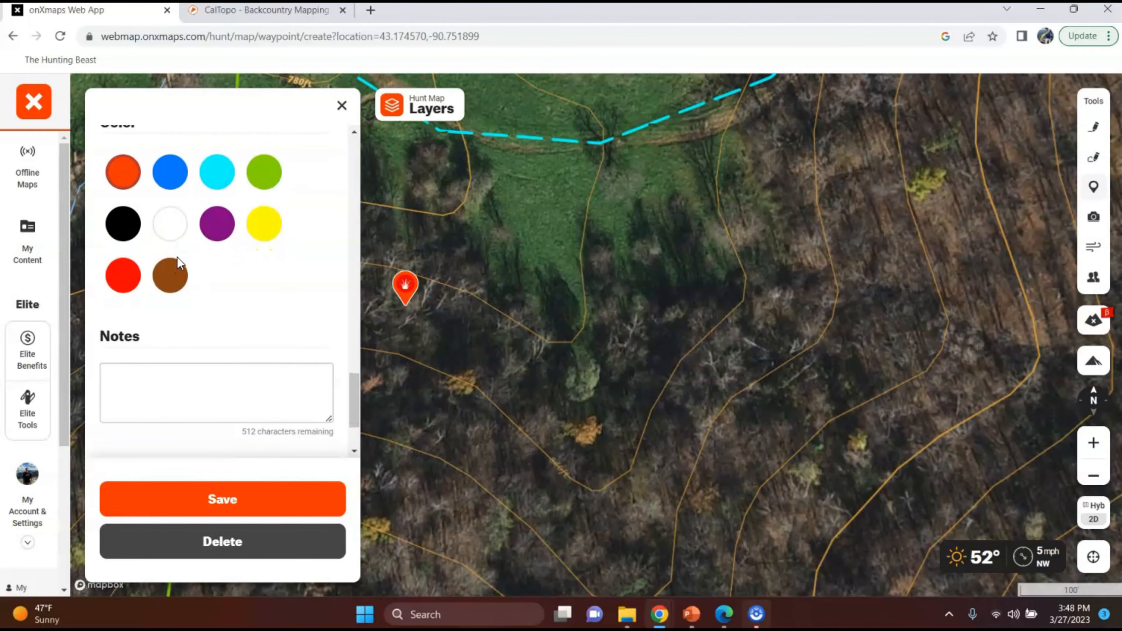
click(217, 223)
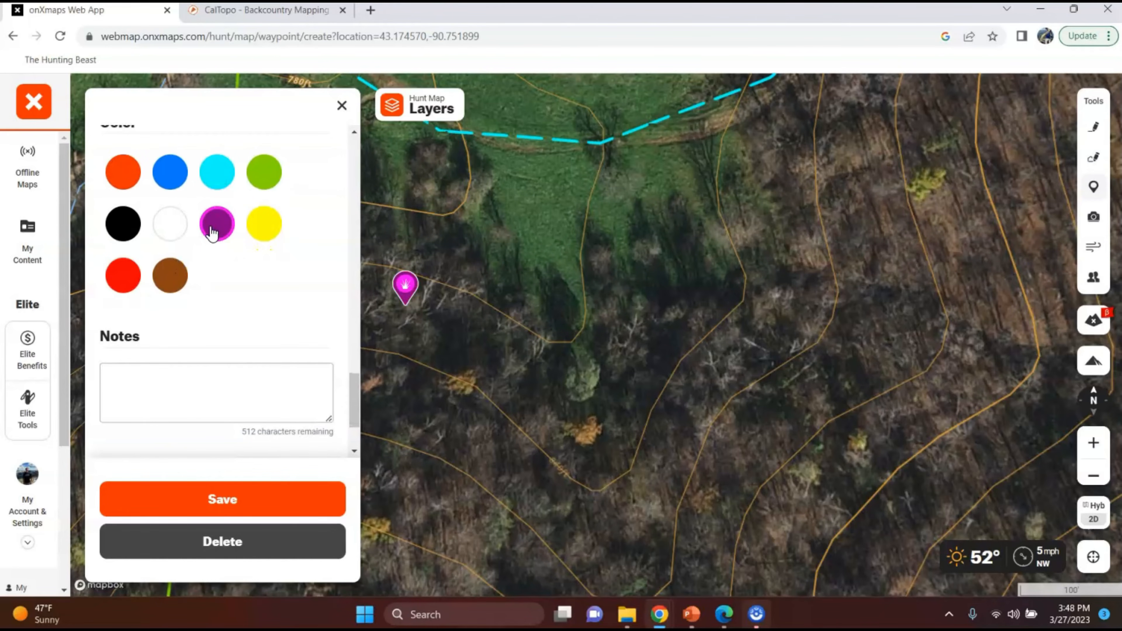
click(251, 498)
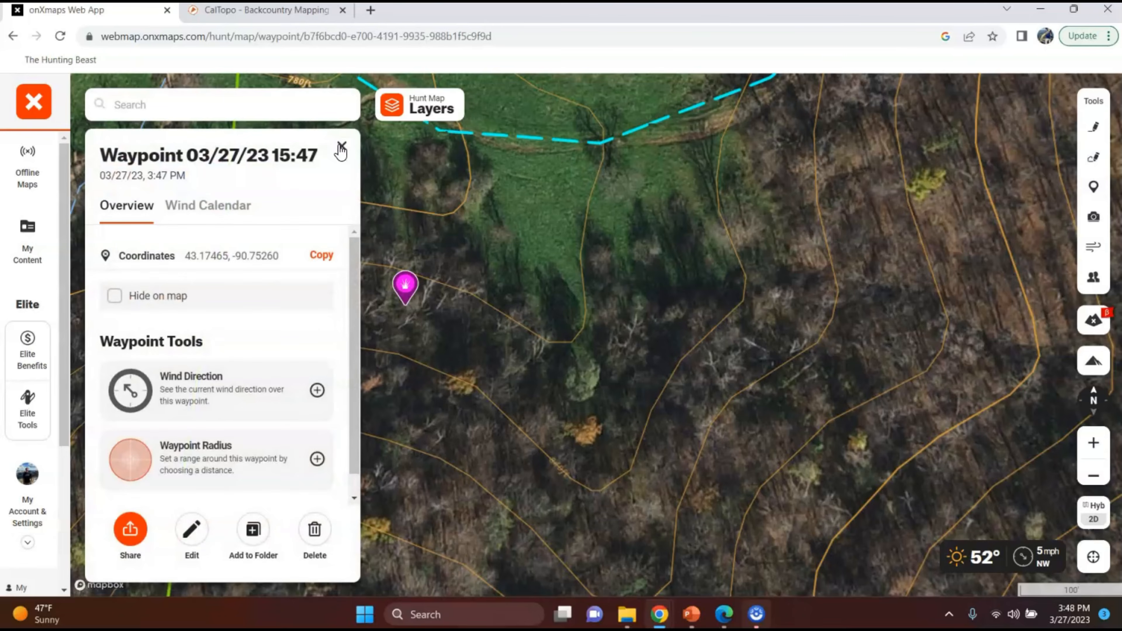
click(340, 148)
Place a waypoint in the timber just east of the small shed at the south end of the northeastern dashed trail
drag(483, 333, 251, 410)
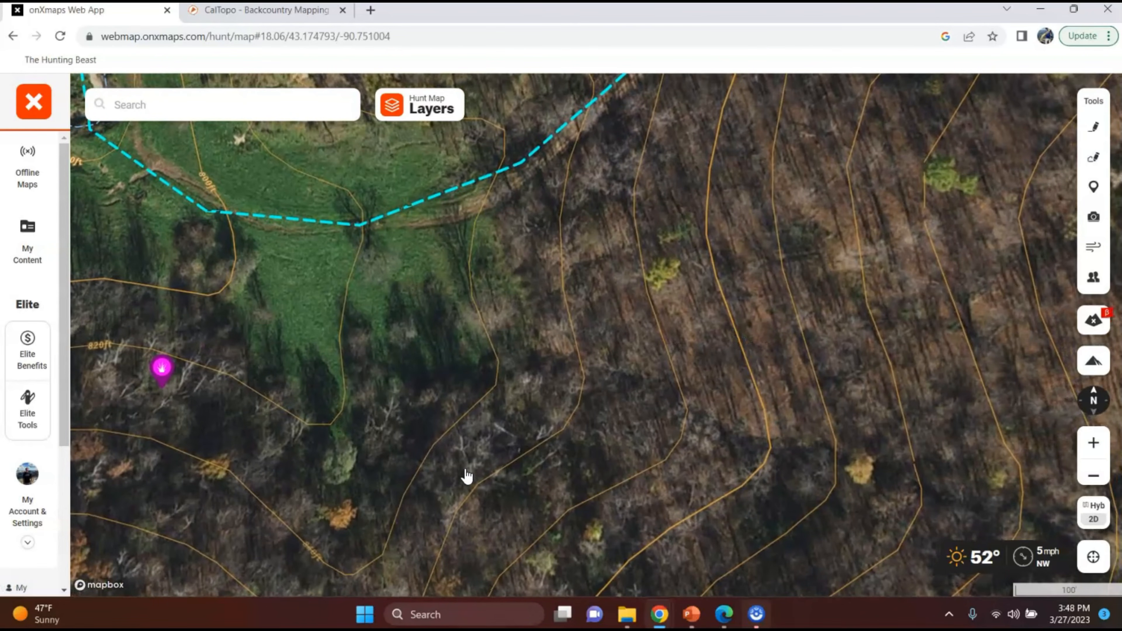
scroll(467, 477, down, 3)
drag(526, 428, 496, 426)
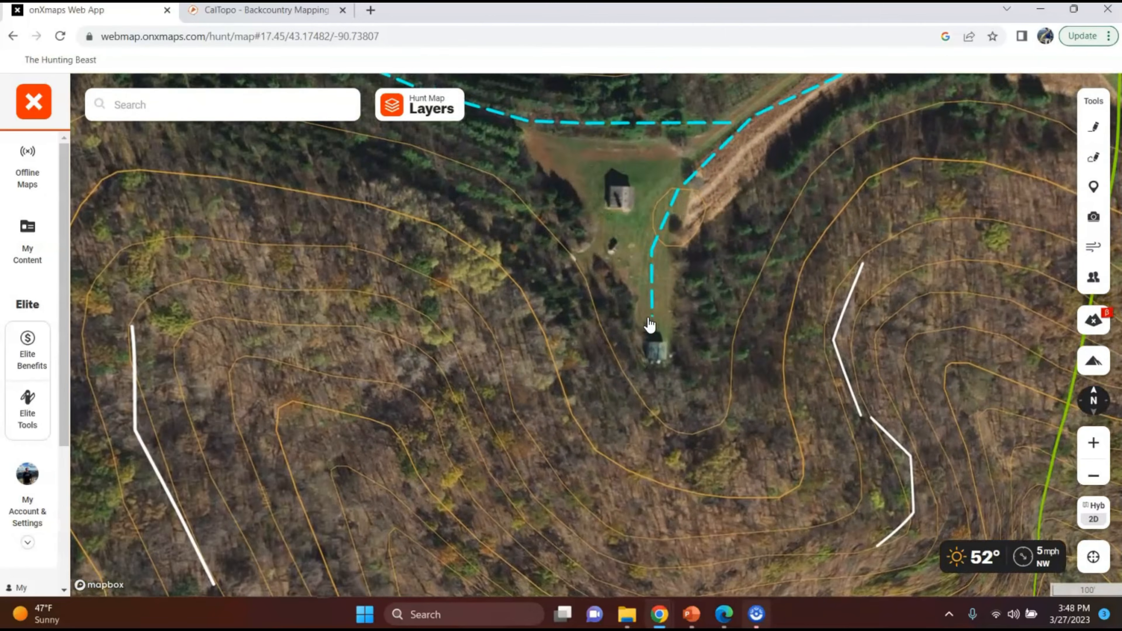
drag(651, 325, 516, 441)
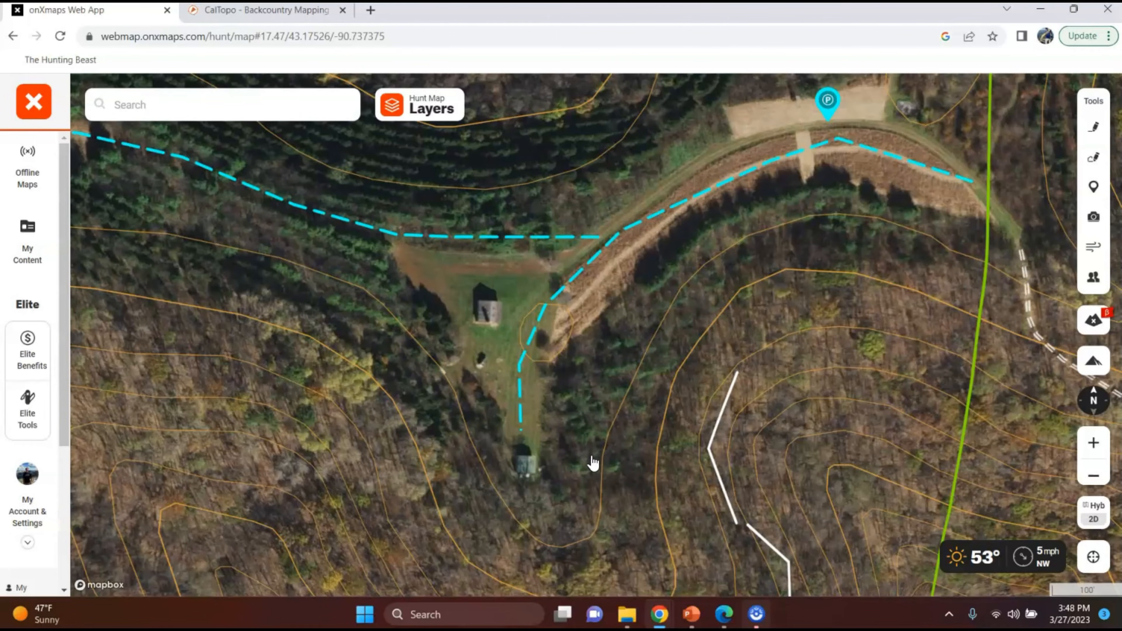
scroll(588, 494, up, 3)
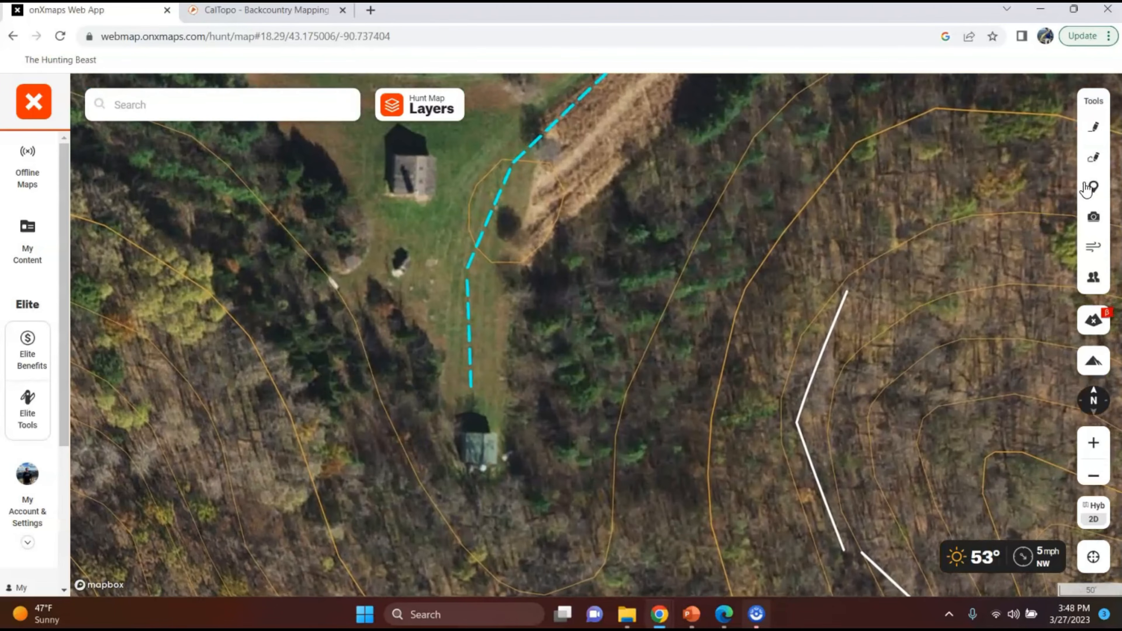
click(1090, 188)
mouse_move(605, 326)
mouse_down()
mouse_move(637, 384)
mouse_move(603, 413)
mouse_move(601, 447)
mouse_up()
Make the waypoint beside the shed a purple Feeding Area and save it
click(172, 270)
scroll(221, 407, down, 4)
click(229, 319)
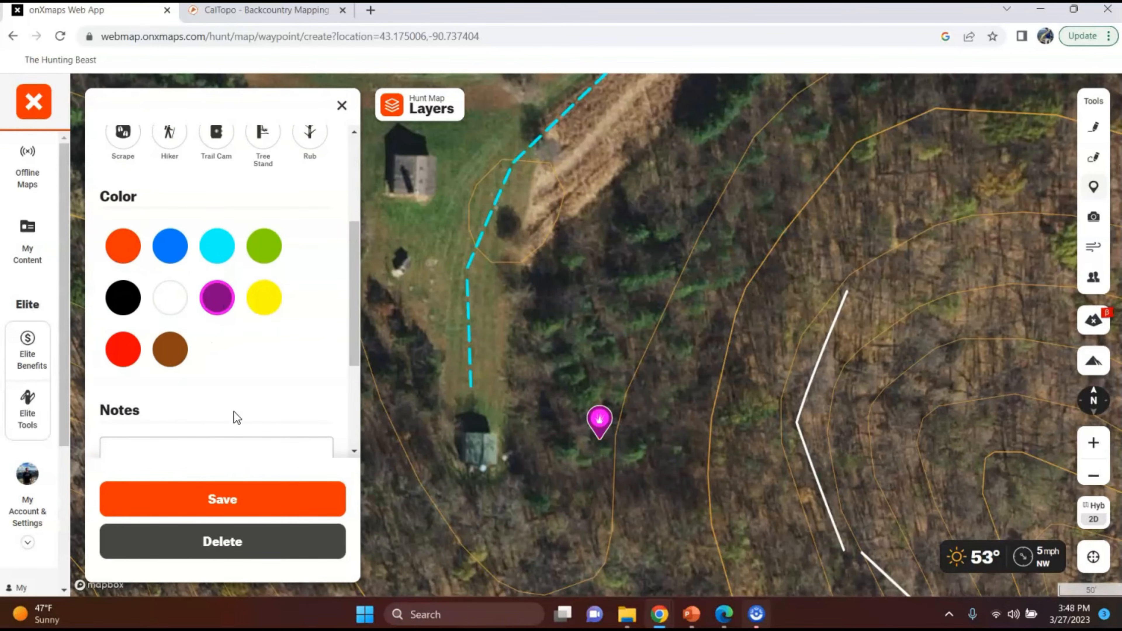
click(233, 504)
click(342, 145)
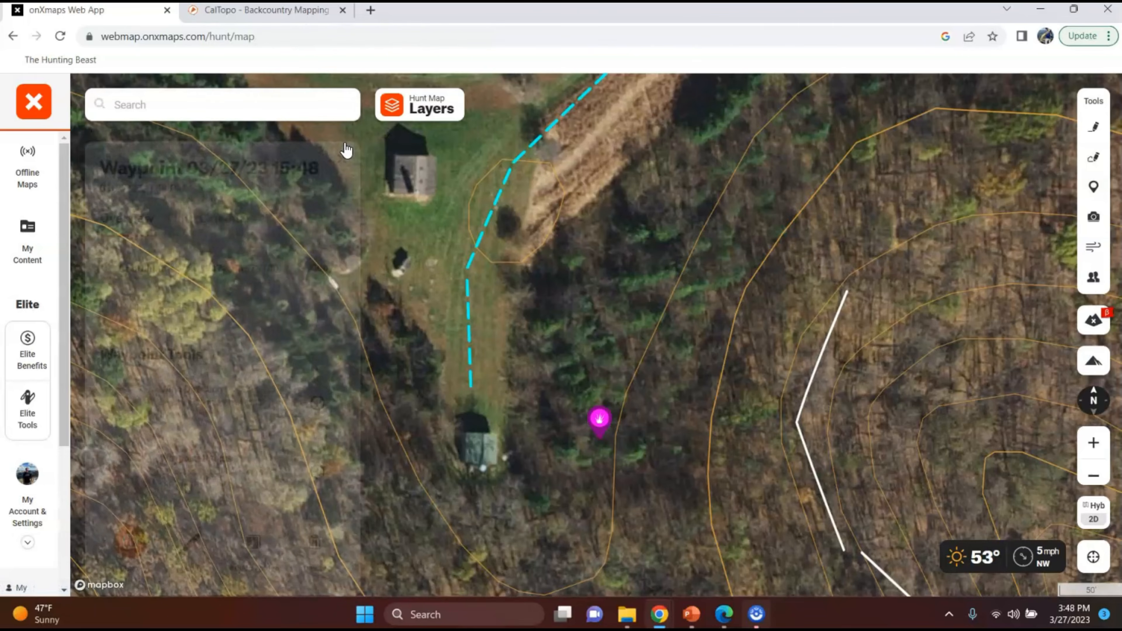
Examine the tree cover on the wooded points south of the creek, from the eastern boundary west to the hilltop clearing
scroll(651, 338, down, 5)
drag(687, 431, 598, 167)
drag(729, 341, 836, 72)
drag(774, 341, 945, 126)
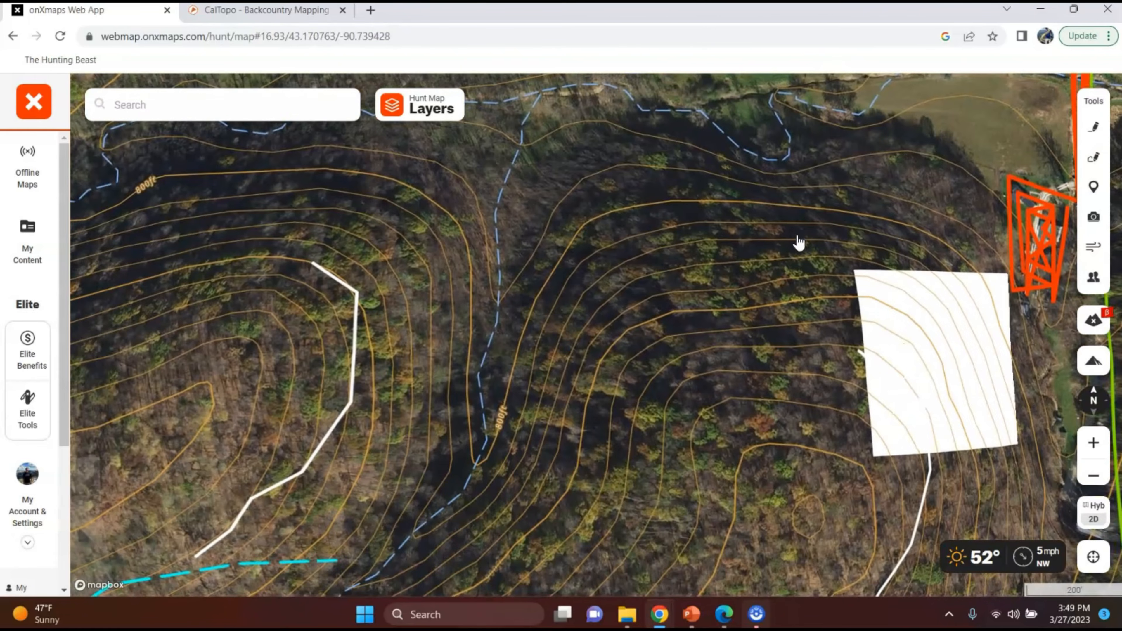
drag(708, 336, 713, 268)
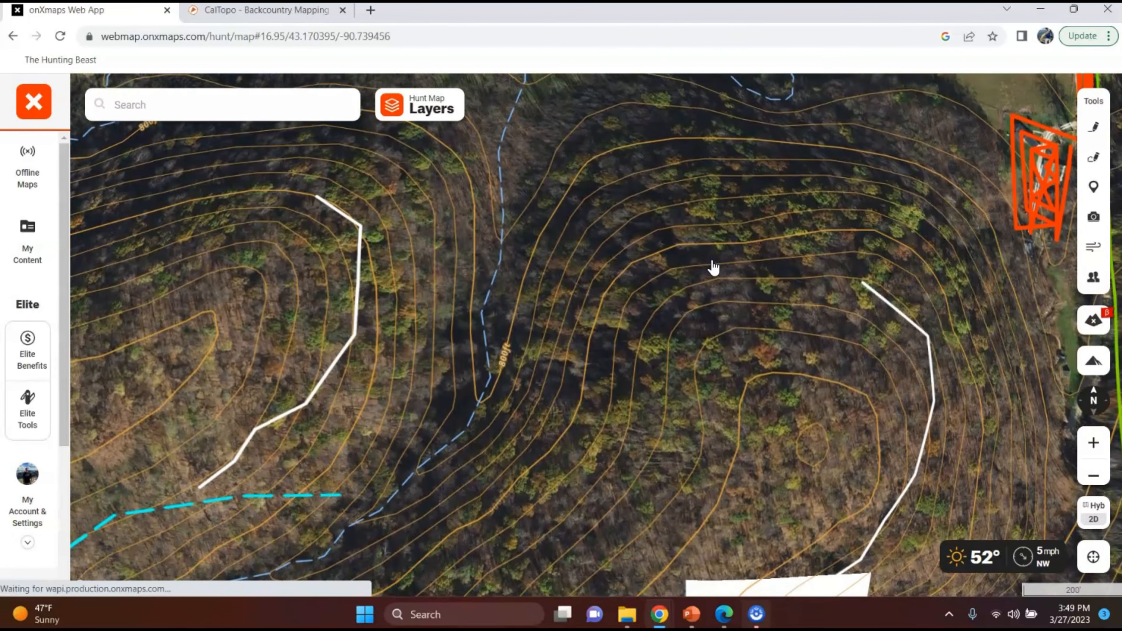
drag(685, 369, 801, 248)
drag(626, 293, 741, 408)
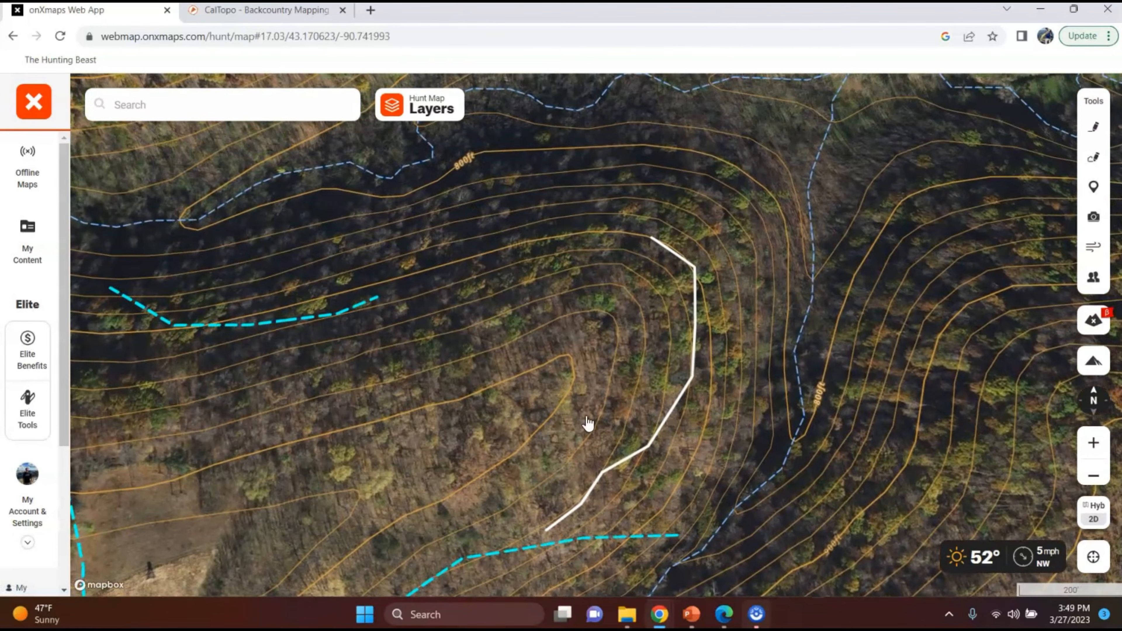
drag(599, 426, 796, 418)
drag(618, 389, 885, 303)
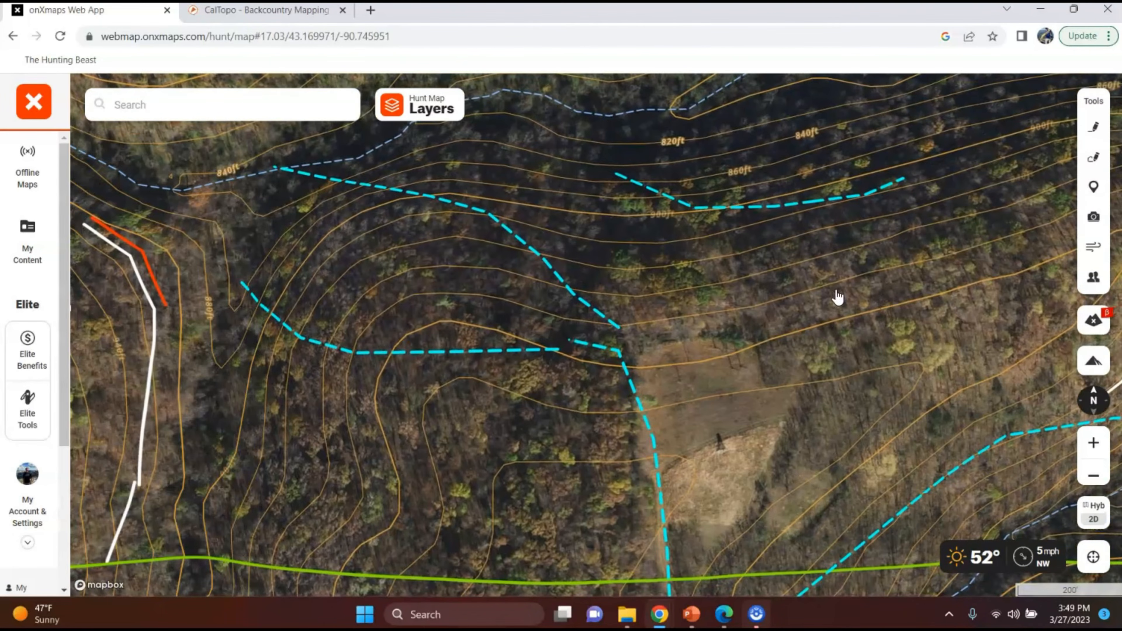
Mark a purple Feeding Area waypoint on the point south of the creek, just northeast of the lower dashed trail, and save it
scroll(370, 245, up, 5)
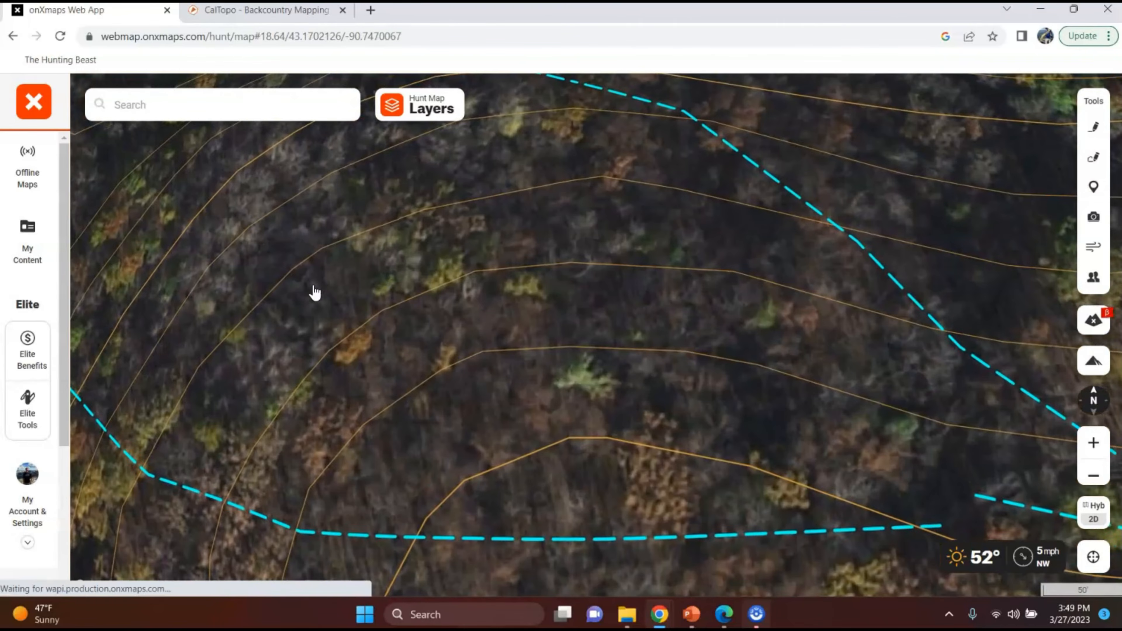
drag(315, 292, 421, 388)
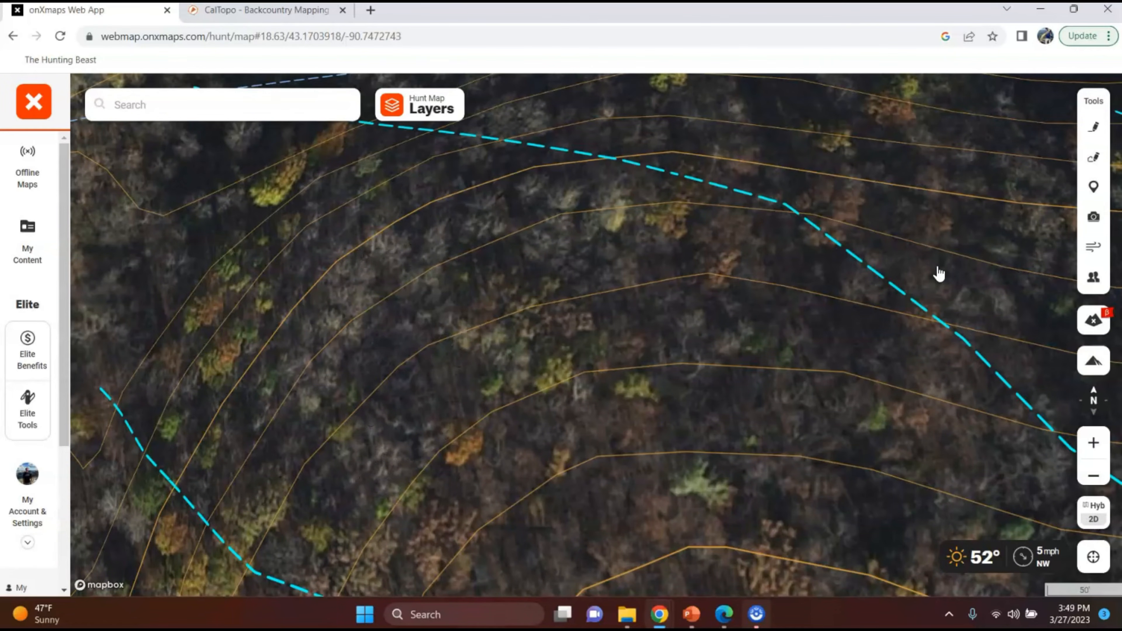
click(1093, 187)
drag(488, 453, 580, 427)
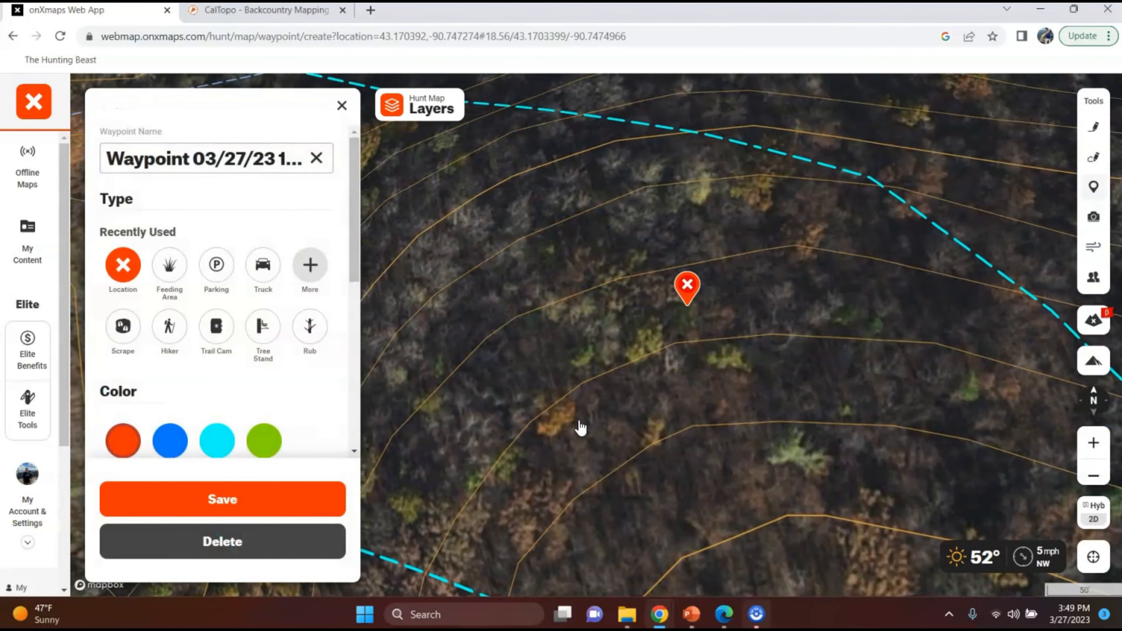
drag(683, 284, 467, 406)
click(170, 270)
scroll(190, 409, down, 1)
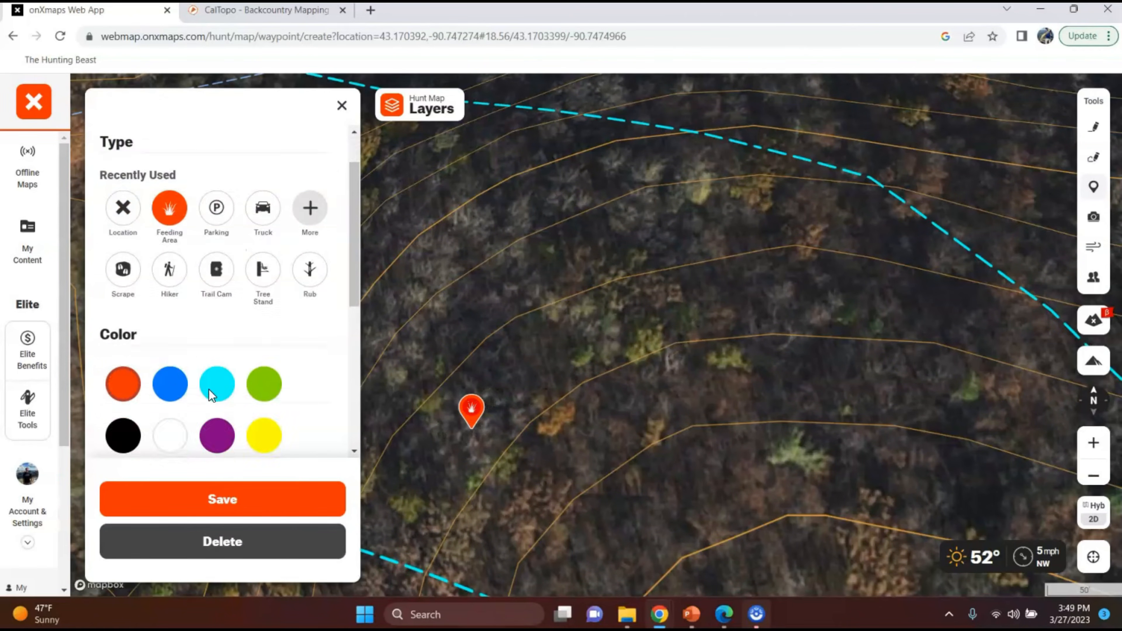
click(221, 436)
click(245, 505)
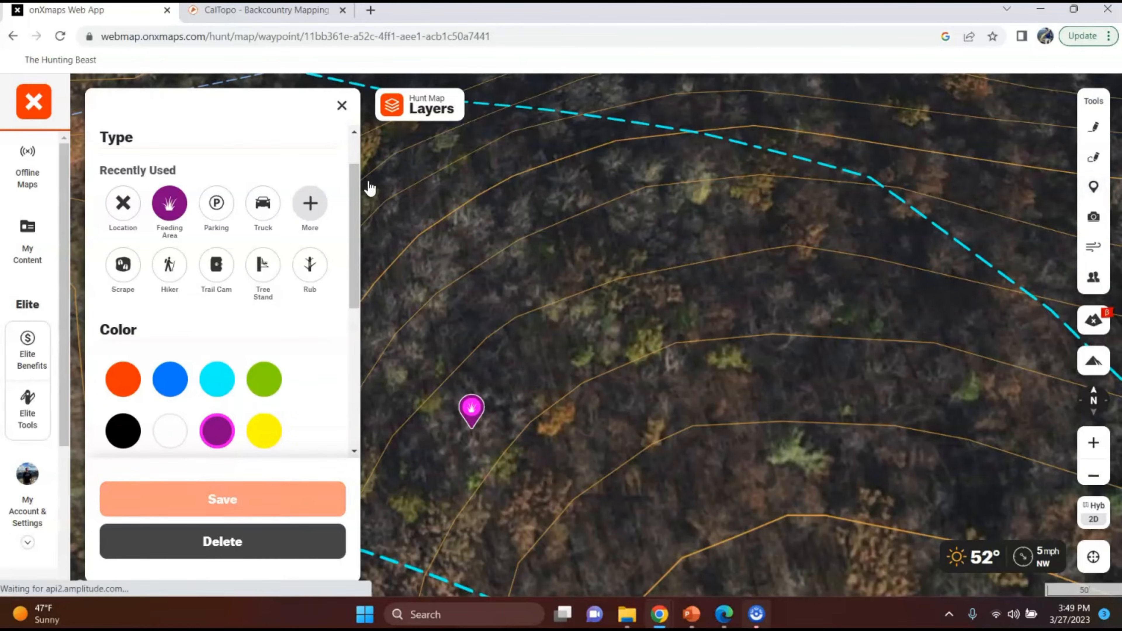
click(343, 144)
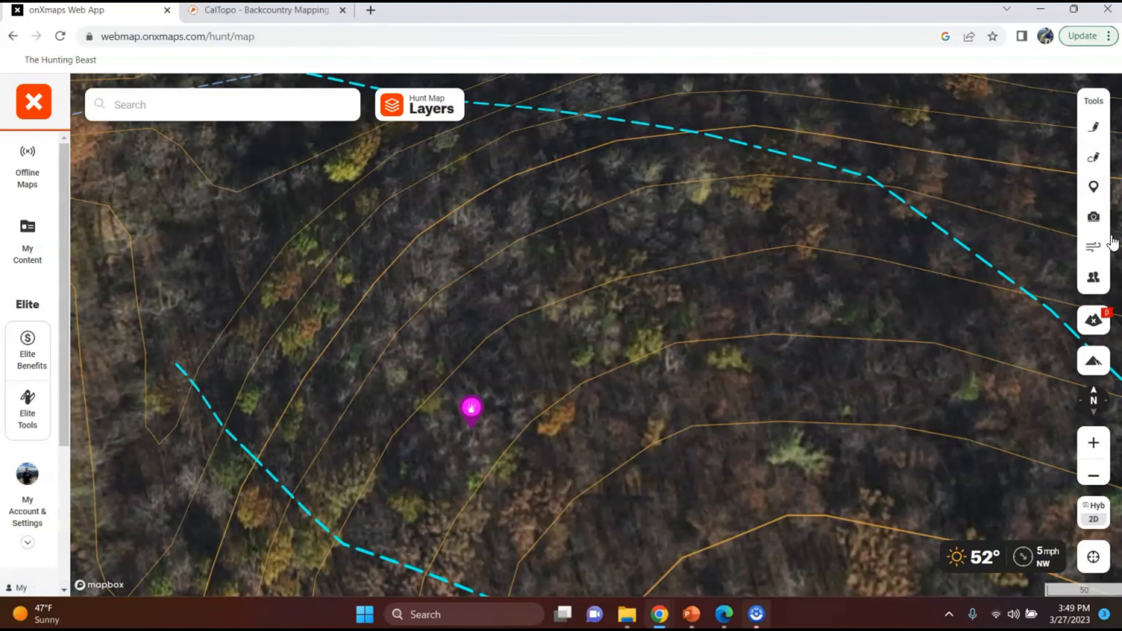
Add a second purple Feeding Area waypoint on the same point, just south of the upper dashed trail
click(1094, 186)
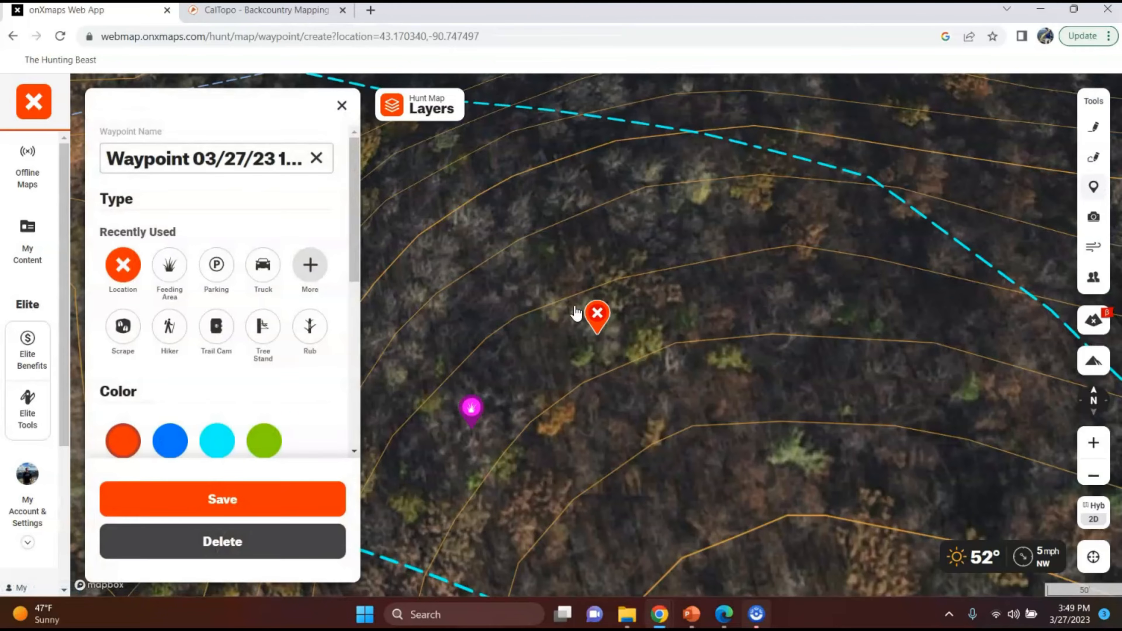
drag(591, 319, 621, 220)
click(169, 265)
scroll(175, 276, down, 5)
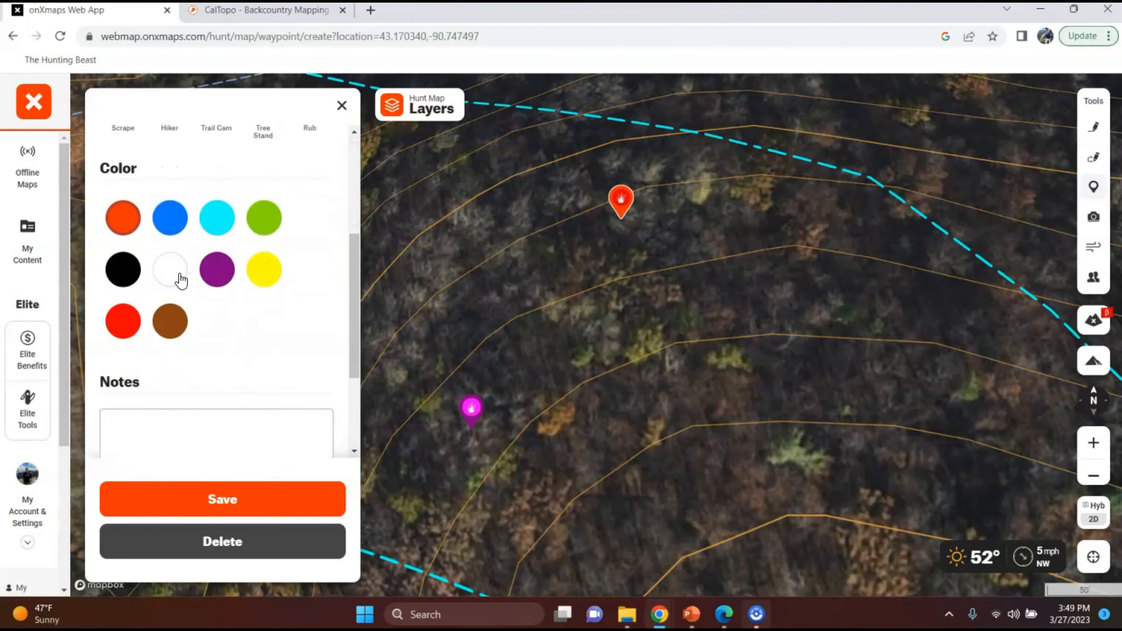
click(217, 283)
click(226, 502)
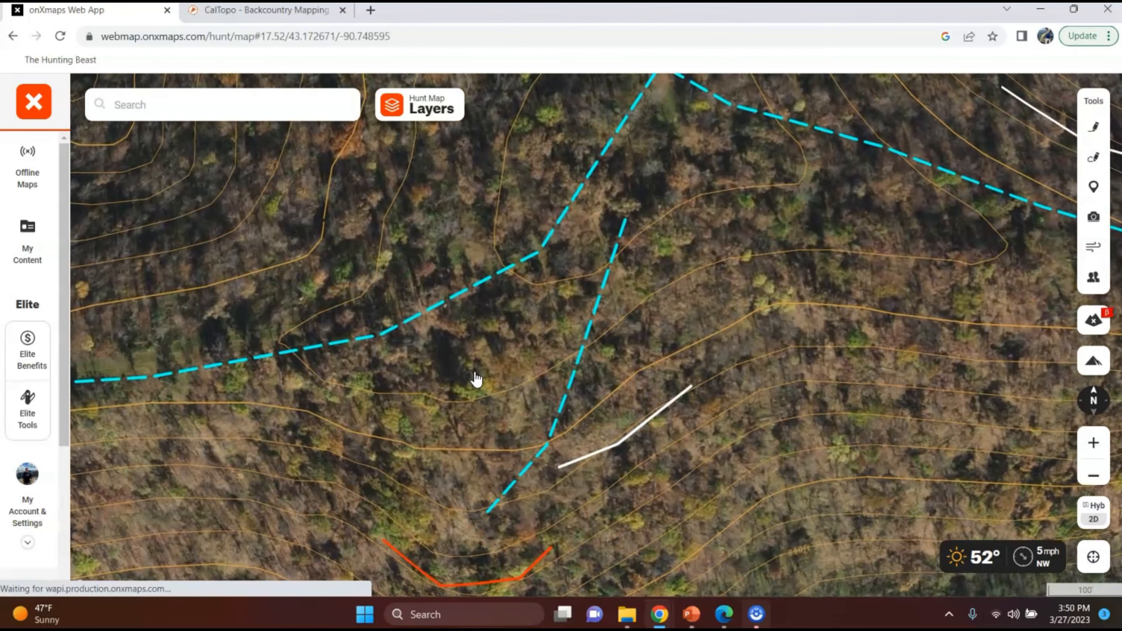
Examine the tree cover around the white lines on the central point north of the creek, and review the markings across the property
drag(476, 379, 245, 369)
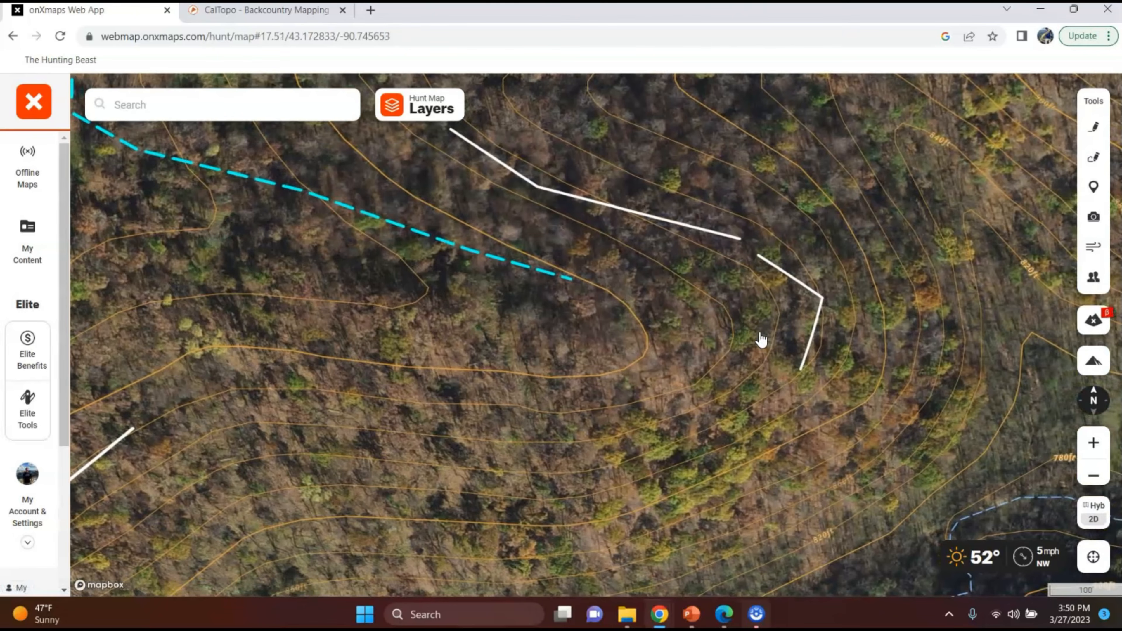
scroll(724, 281, up, 5)
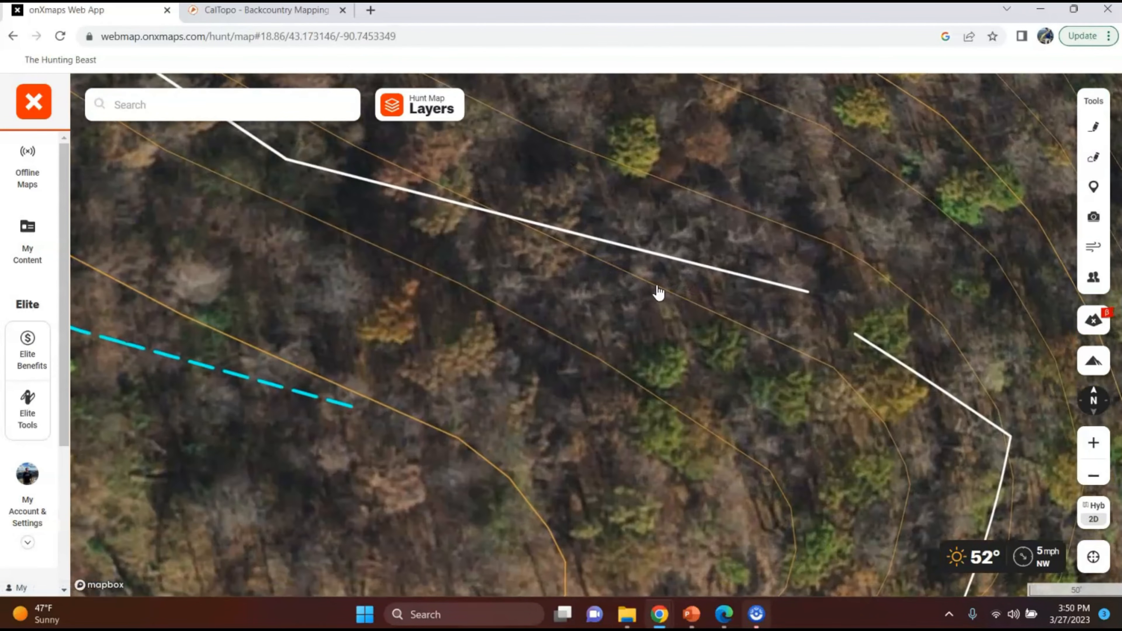
drag(649, 338, 646, 285)
scroll(686, 275, down, 4)
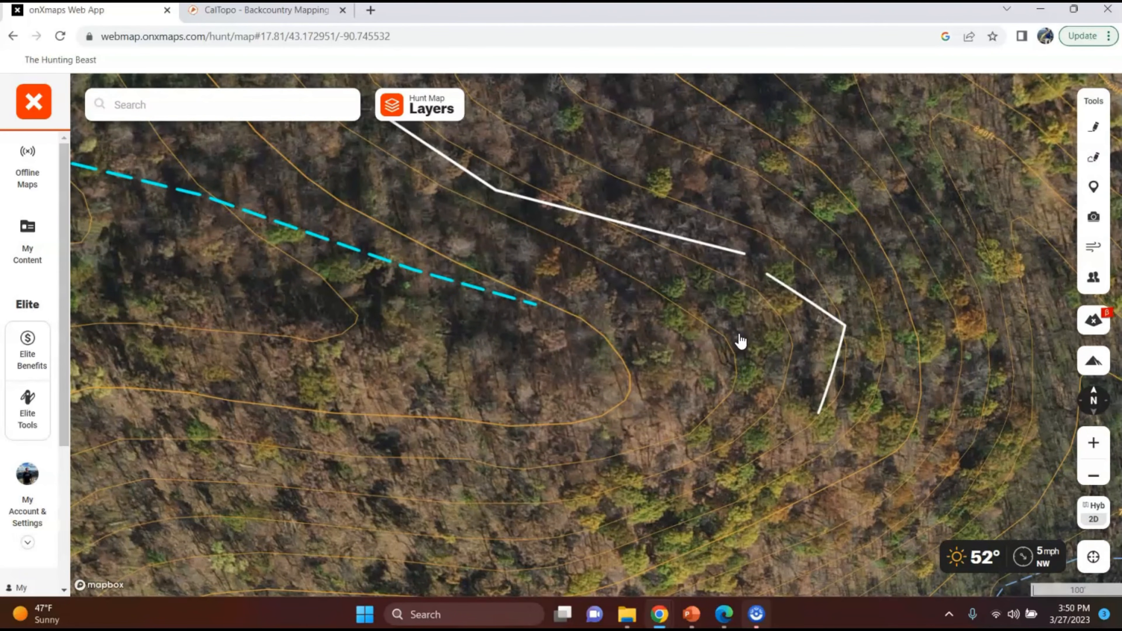
drag(741, 341, 656, 461)
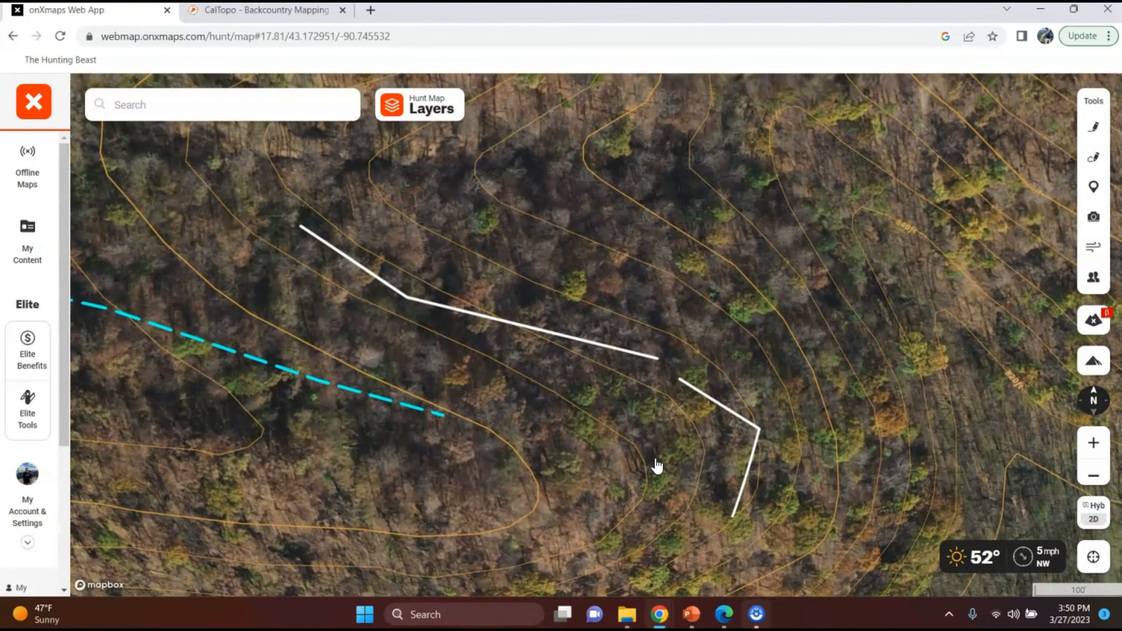
scroll(640, 442, down, 3)
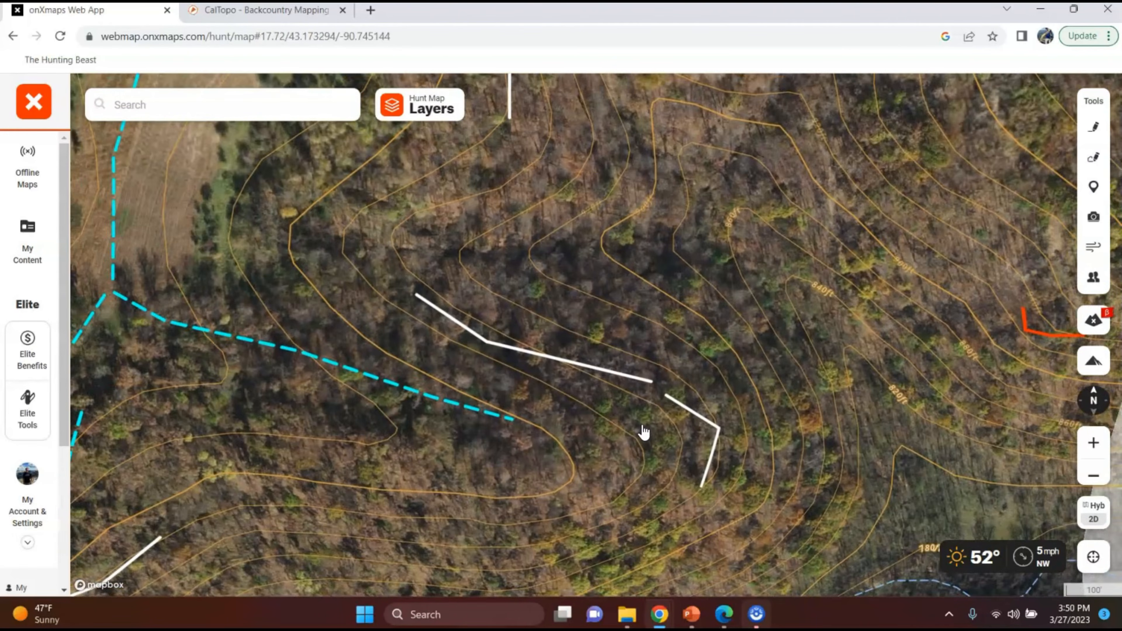
drag(649, 406, 531, 536)
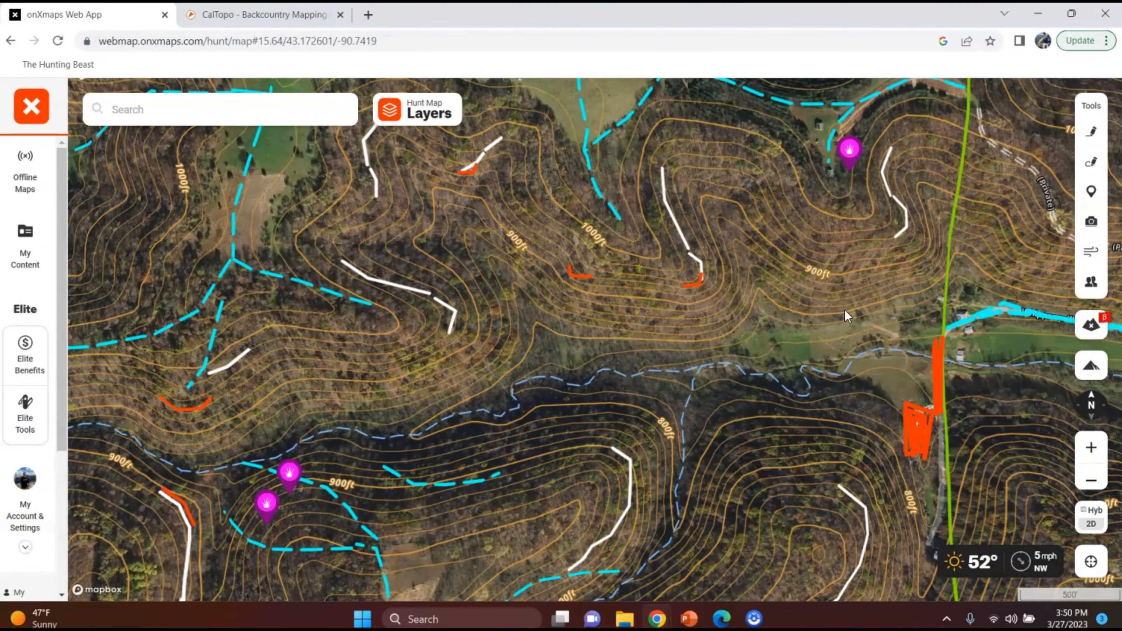
drag(742, 367, 792, 381)
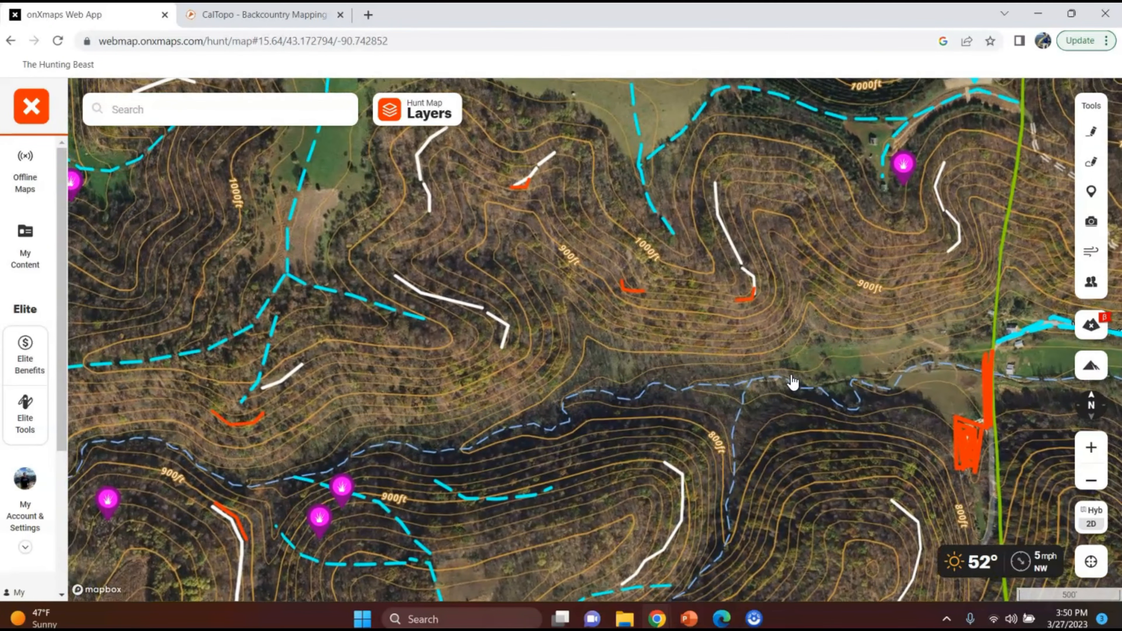
Place a Bedding Area waypoint at the bend of the white line on the central point north of the creek
click(1096, 193)
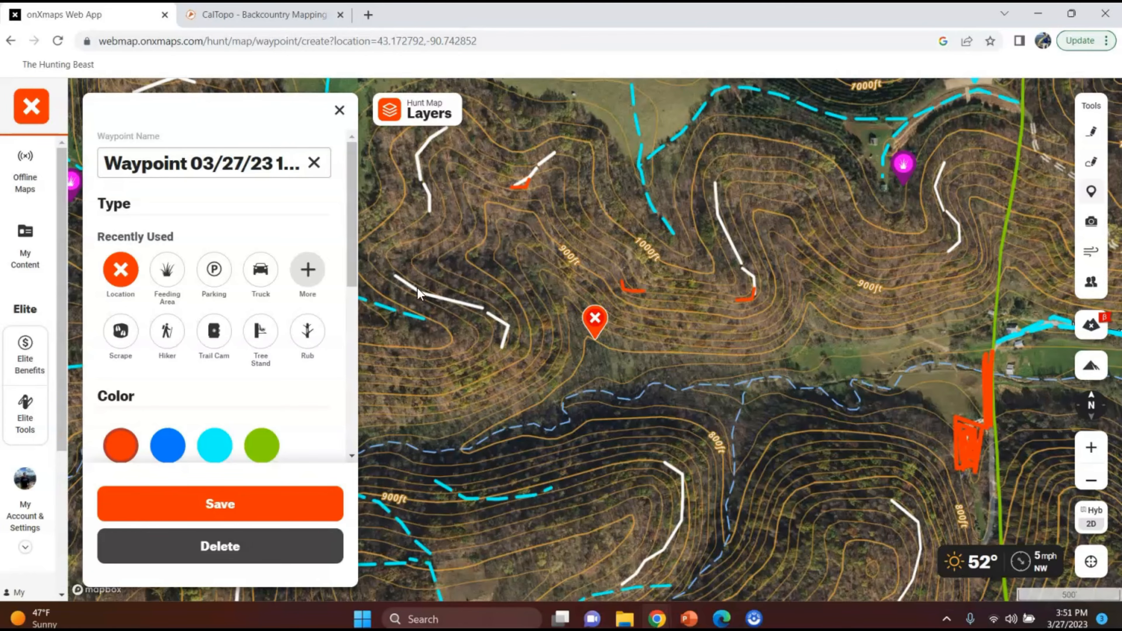
drag(421, 291, 492, 287)
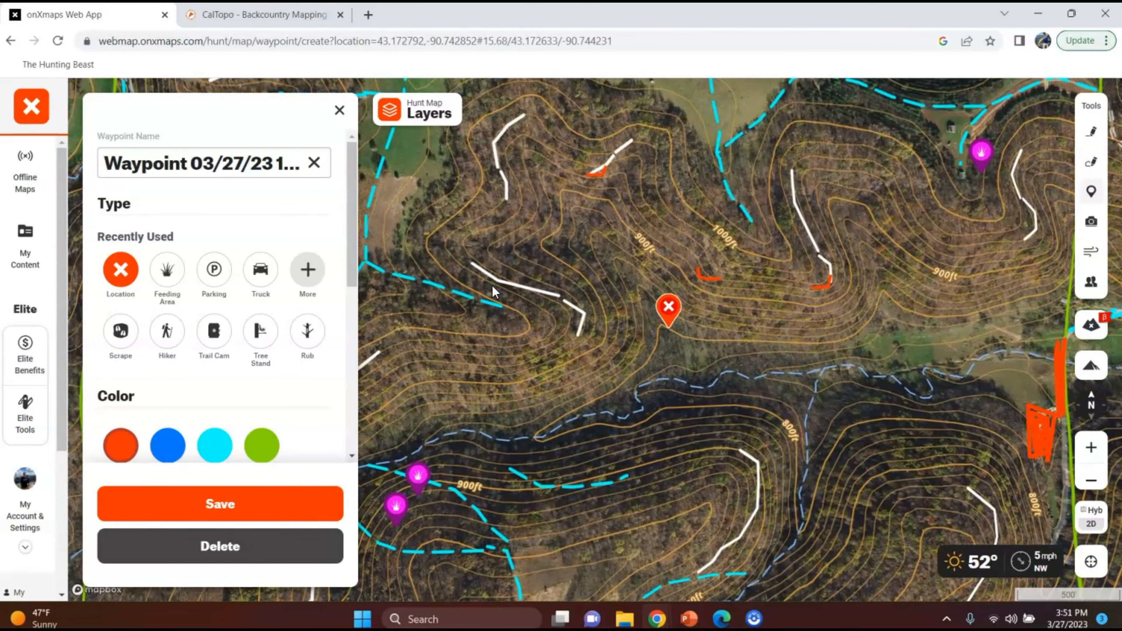
click(307, 269)
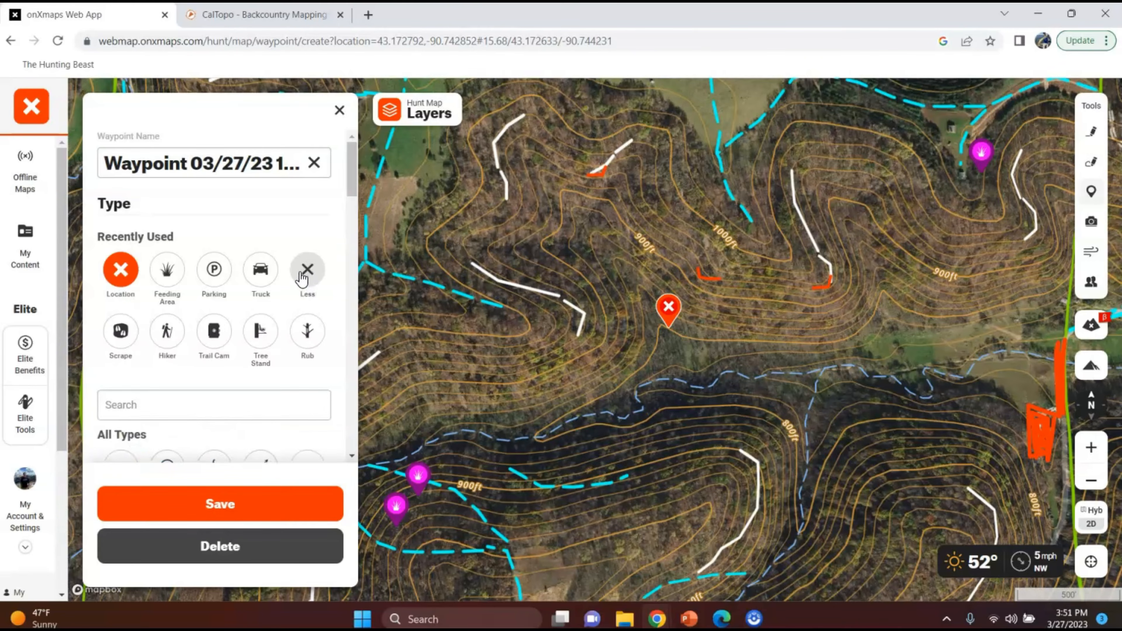
scroll(236, 327, down, 3)
click(211, 395)
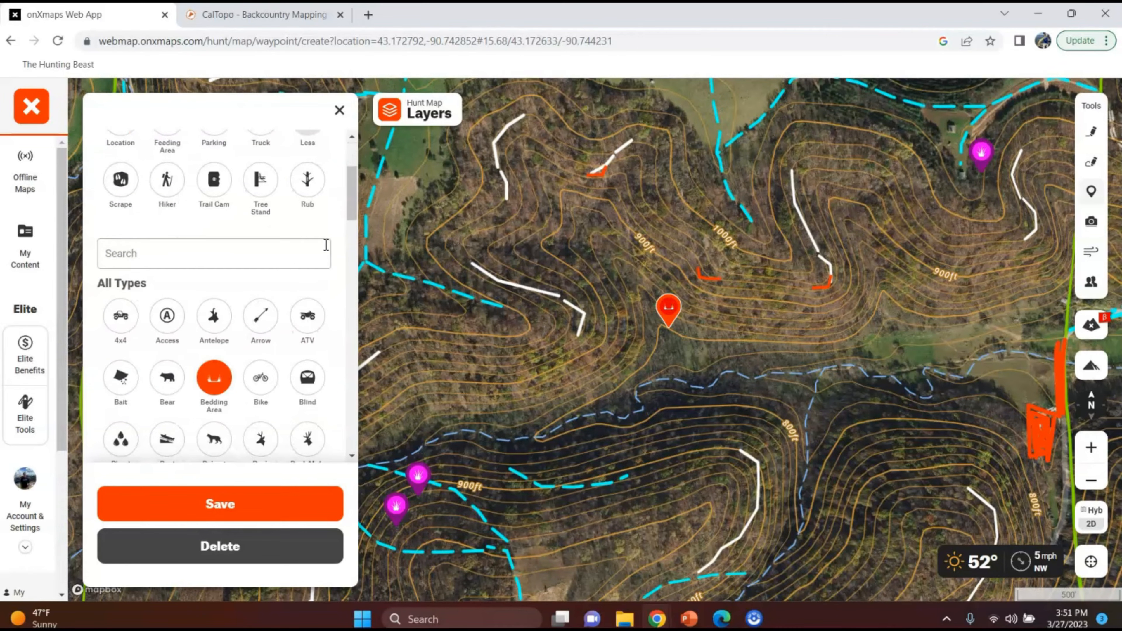
click(575, 305)
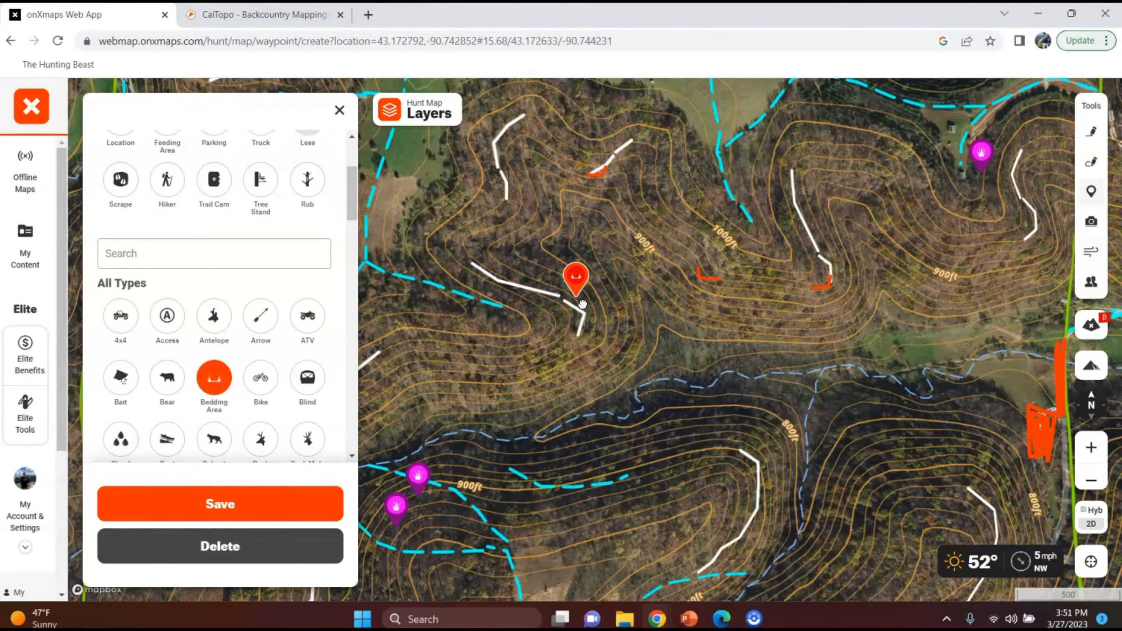
Color the new Bedding Area waypoint purple and save it
scroll(254, 266, down, 3)
scroll(254, 265, down, 10)
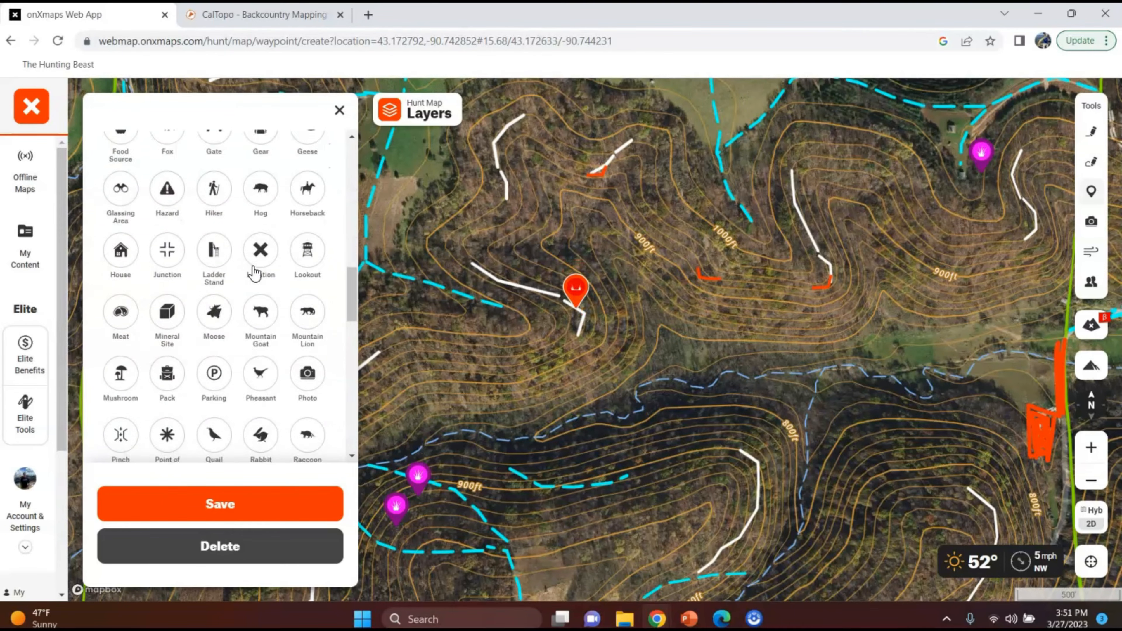
scroll(216, 275, up, 2)
click(215, 214)
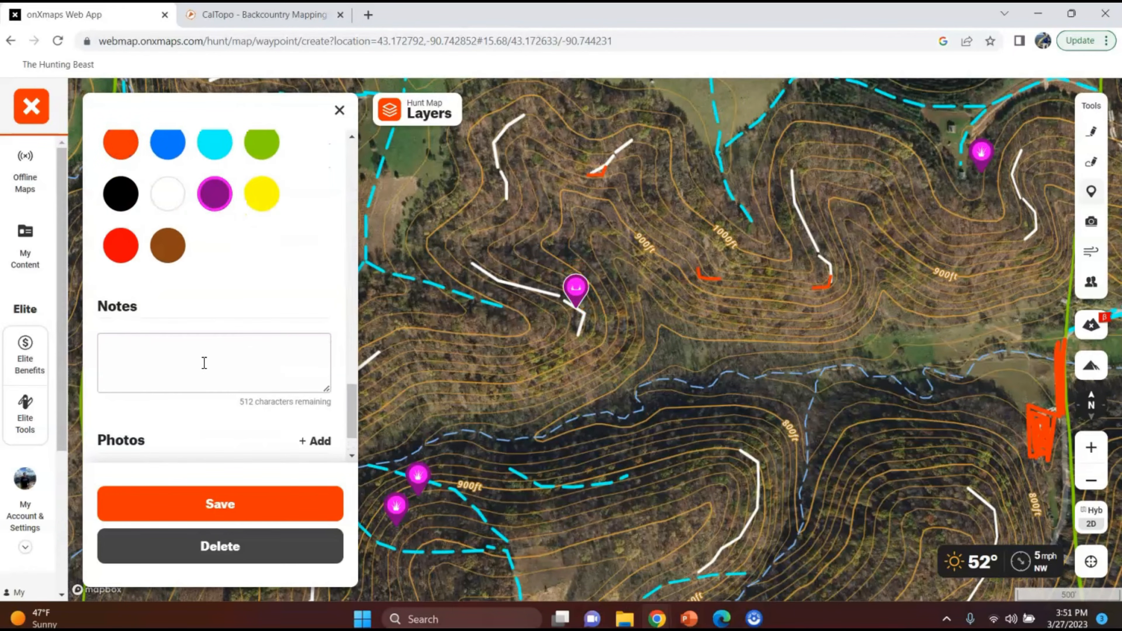
click(220, 510)
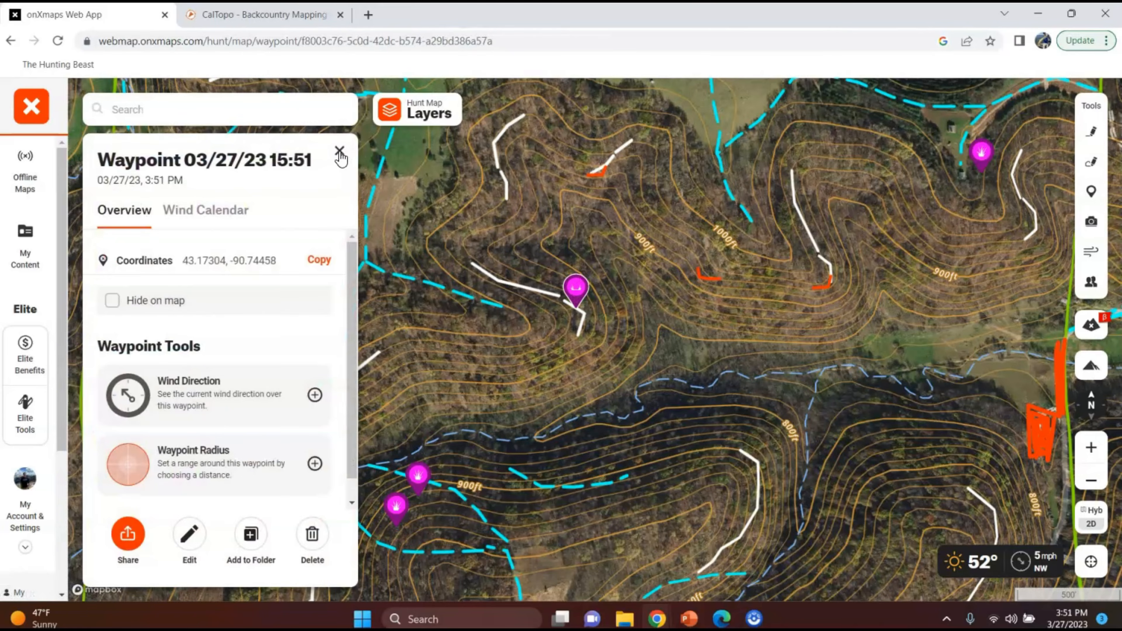
click(340, 155)
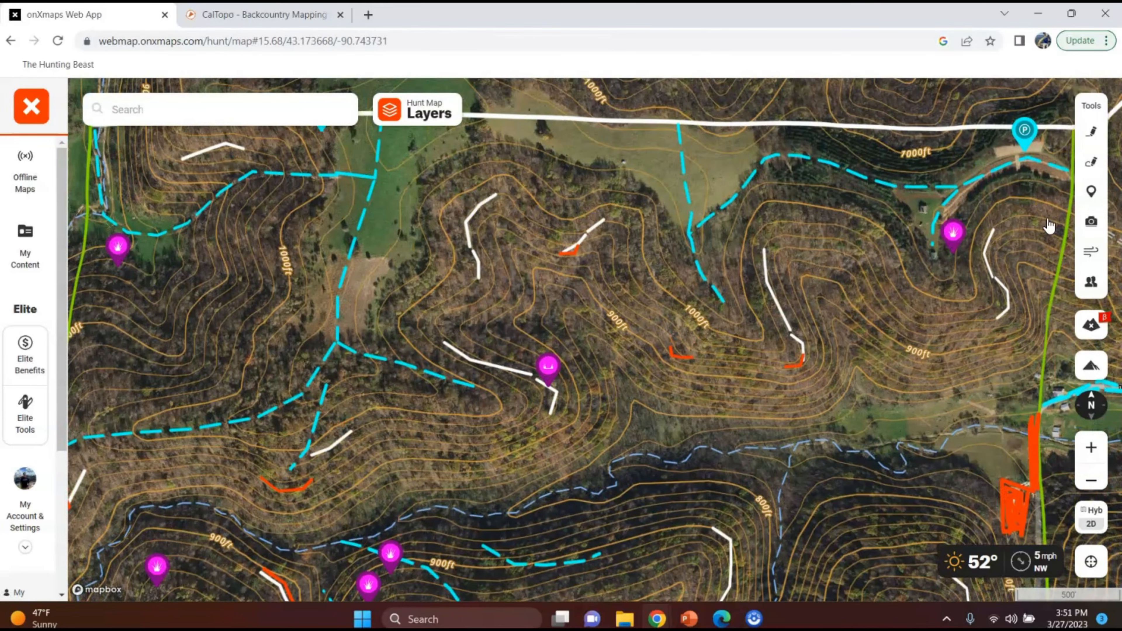
Add a purple Bedding Area waypoint on the white line just east of the northern green field and save it
click(1090, 192)
mouse_move(594, 329)
mouse_down()
mouse_move(591, 312)
mouse_move(481, 260)
mouse_up()
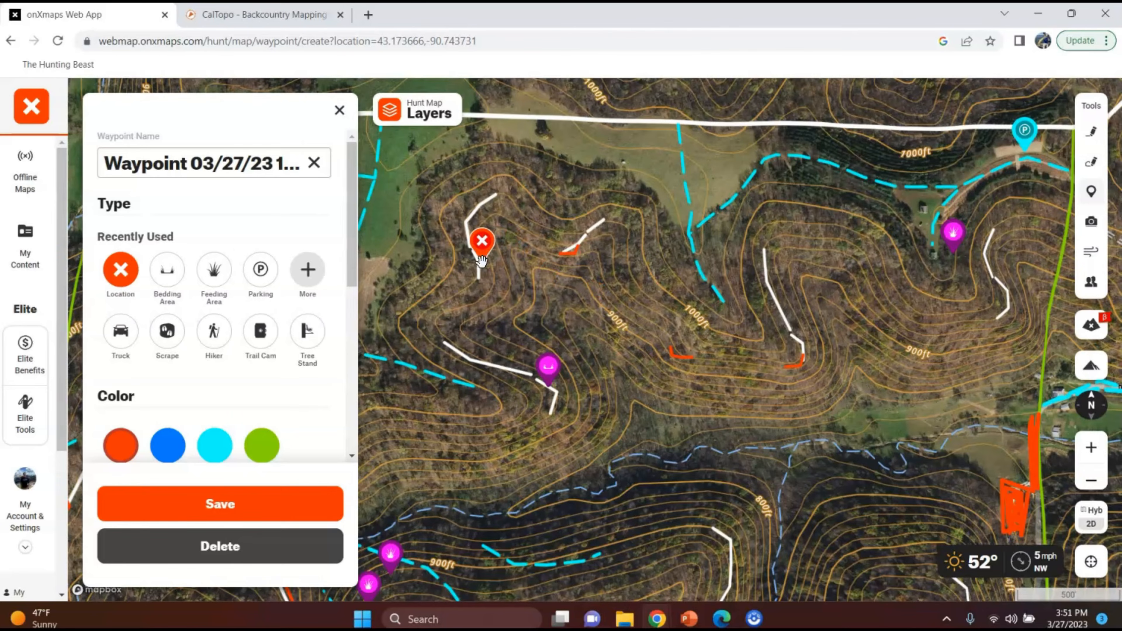
click(169, 275)
scroll(248, 309, down, 2)
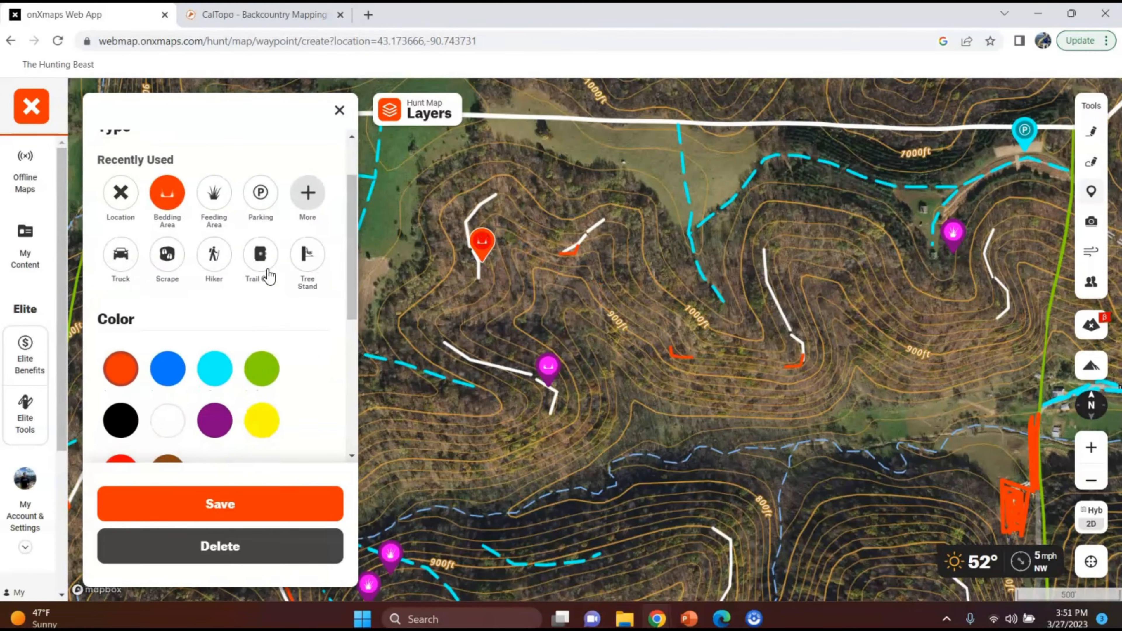
click(206, 435)
click(349, 152)
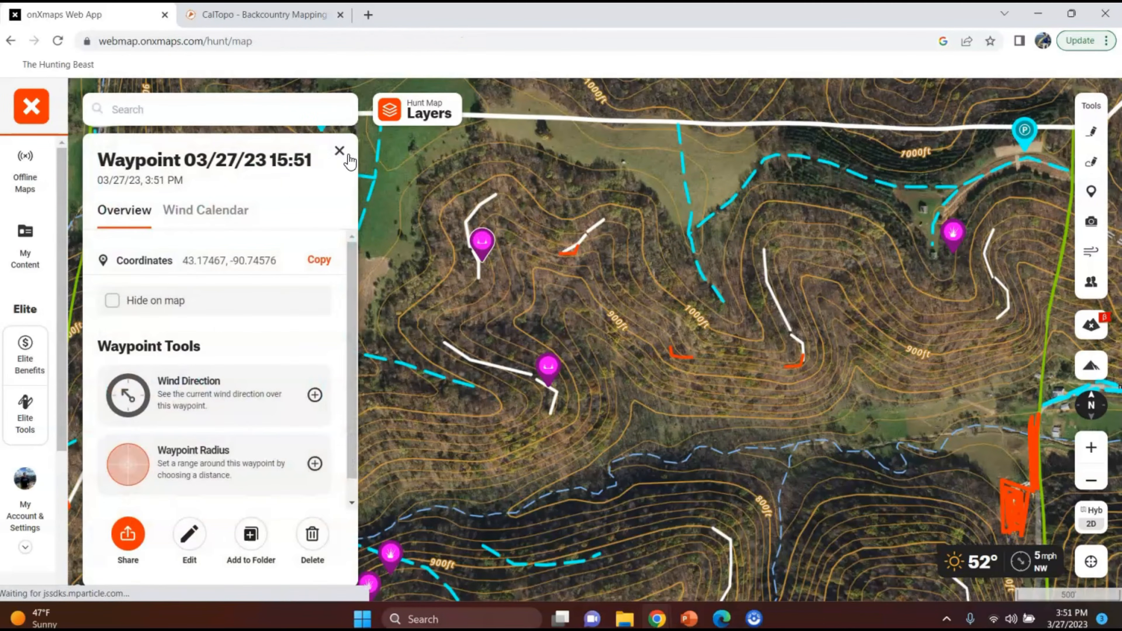
Add a purple Bedding Area waypoint on the short white line with the orange mark on the neighboring point to the east
click(1089, 191)
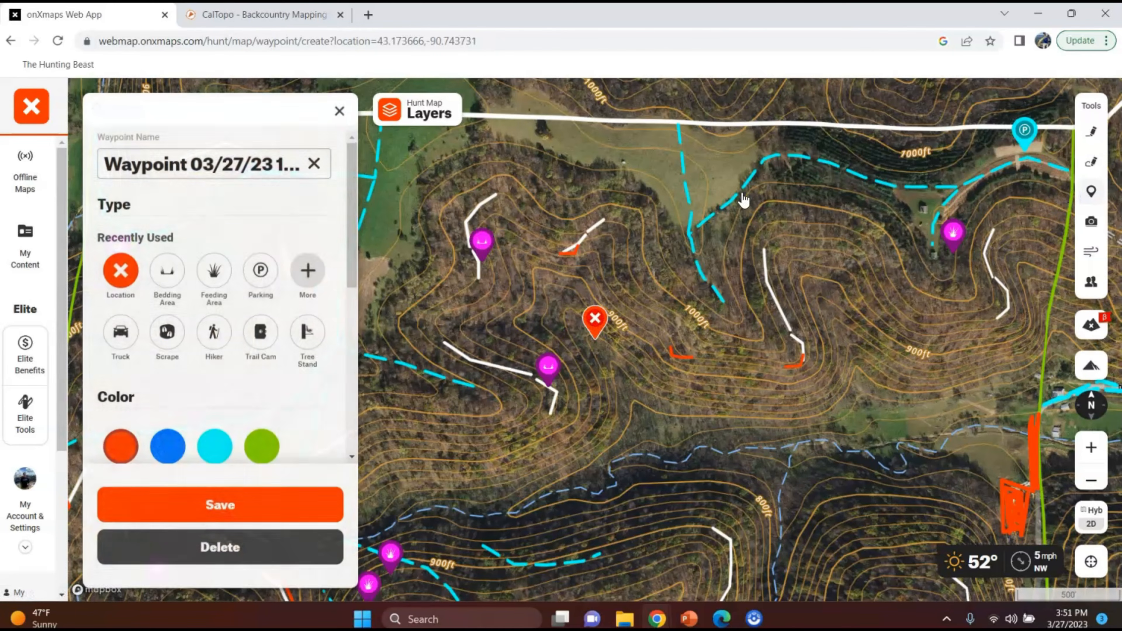
drag(592, 316, 578, 237)
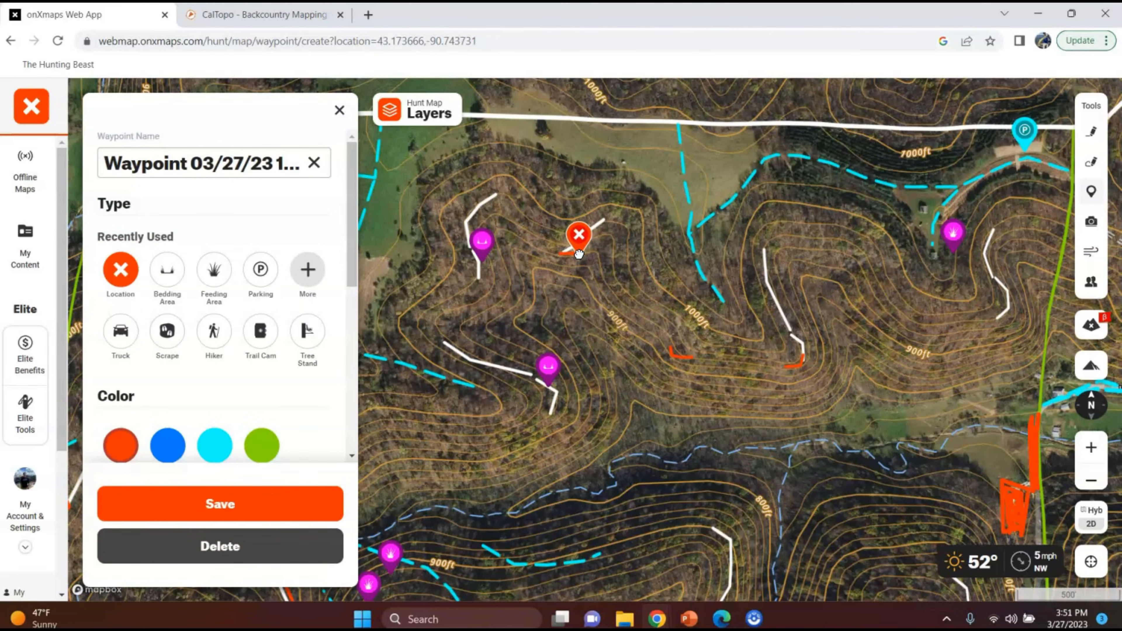
click(166, 270)
scroll(195, 316, down, 8)
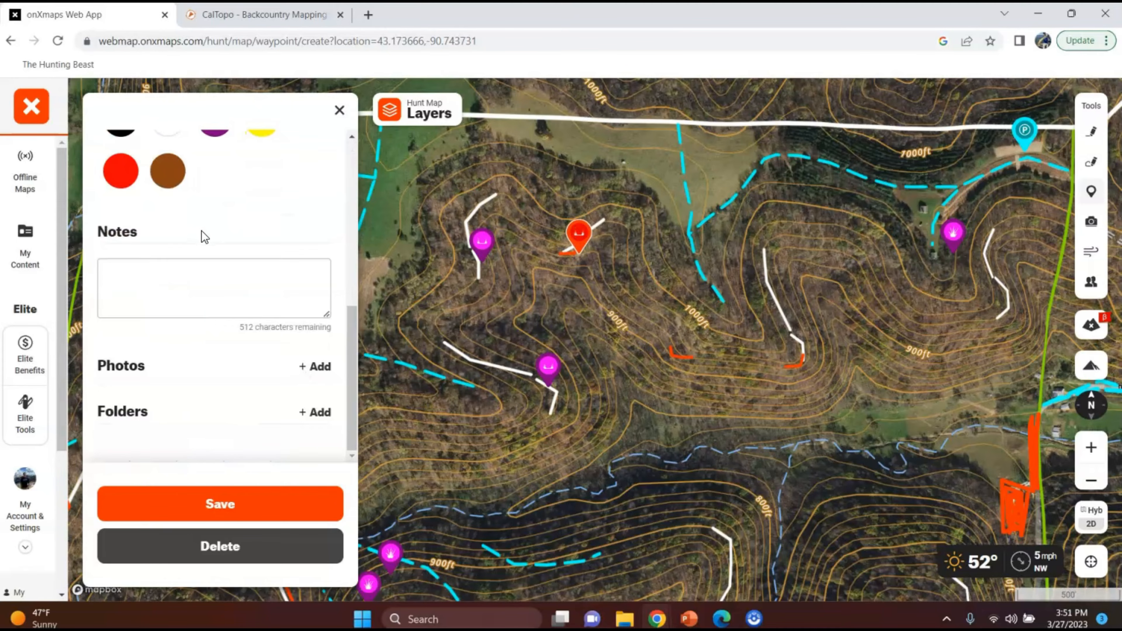
scroll(203, 208, up, 1)
click(224, 160)
click(303, 517)
Add a purple Bedding Area waypoint at the south end of the long white line, just above its orange mark
click(1091, 192)
drag(592, 320, 799, 349)
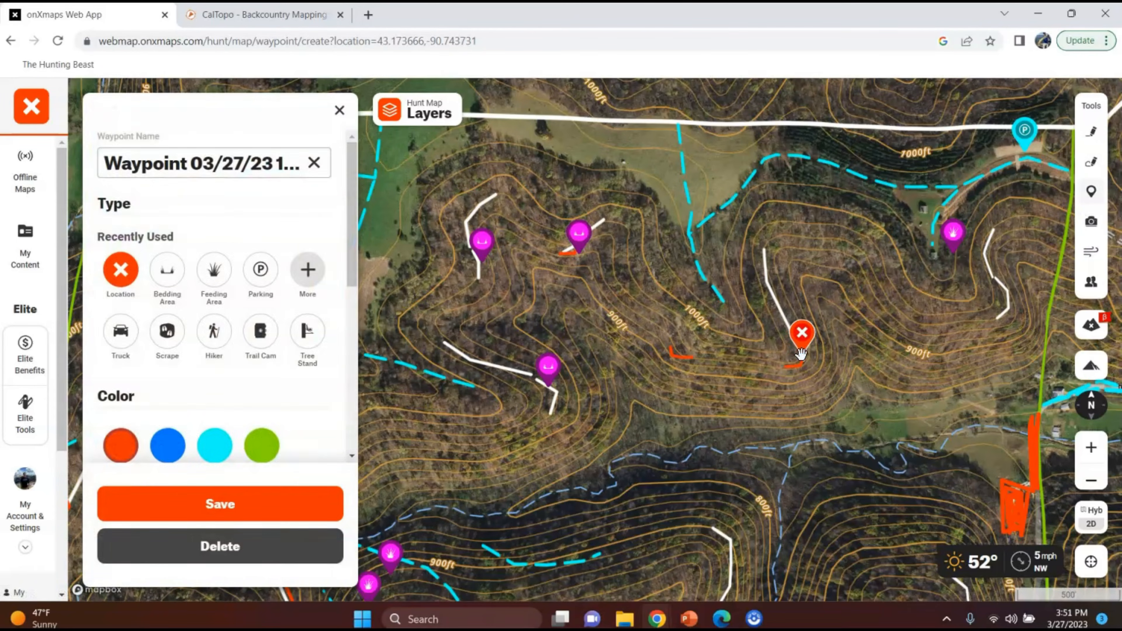
click(262, 270)
click(1091, 191)
click(304, 508)
click(338, 150)
Add purple Bedding Area waypoints on the western point beside the creek and at the north end of the curved white line south of it
drag(592, 320, 408, 460)
click(167, 269)
click(220, 504)
click(1091, 191)
mouse_move(595, 331)
mouse_down()
mouse_move(423, 342)
mouse_move(739, 398)
mouse_up()
click(196, 507)
click(197, 507)
Add purple Bedding Area waypoints midway down the curved white line south of the creek and on the southeastern point's white line
click(1091, 191)
click(213, 269)
drag(594, 321, 727, 454)
click(220, 504)
click(1091, 192)
drag(595, 320, 989, 433)
click(220, 505)
Mark the remaining points along the white and orange terrain lines with purple Bedding Area waypoints
click(1091, 191)
mouse_move(410, 413)
mouse_down()
mouse_move(559, 391)
mouse_move(394, 252)
mouse_up()
click(220, 504)
click(1091, 191)
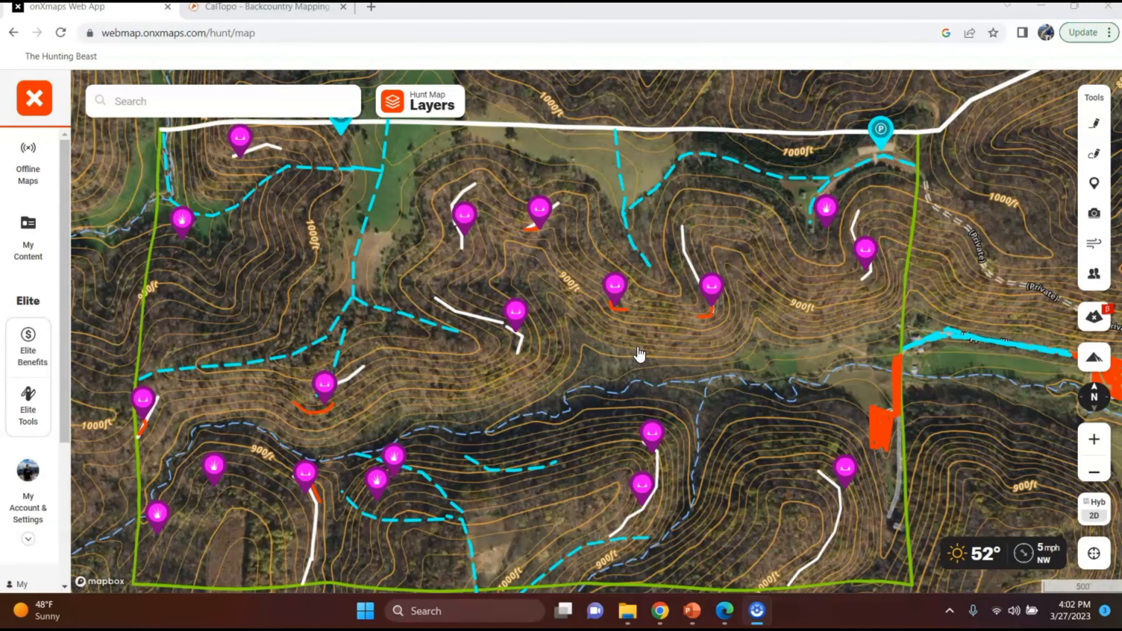
click(370, 362)
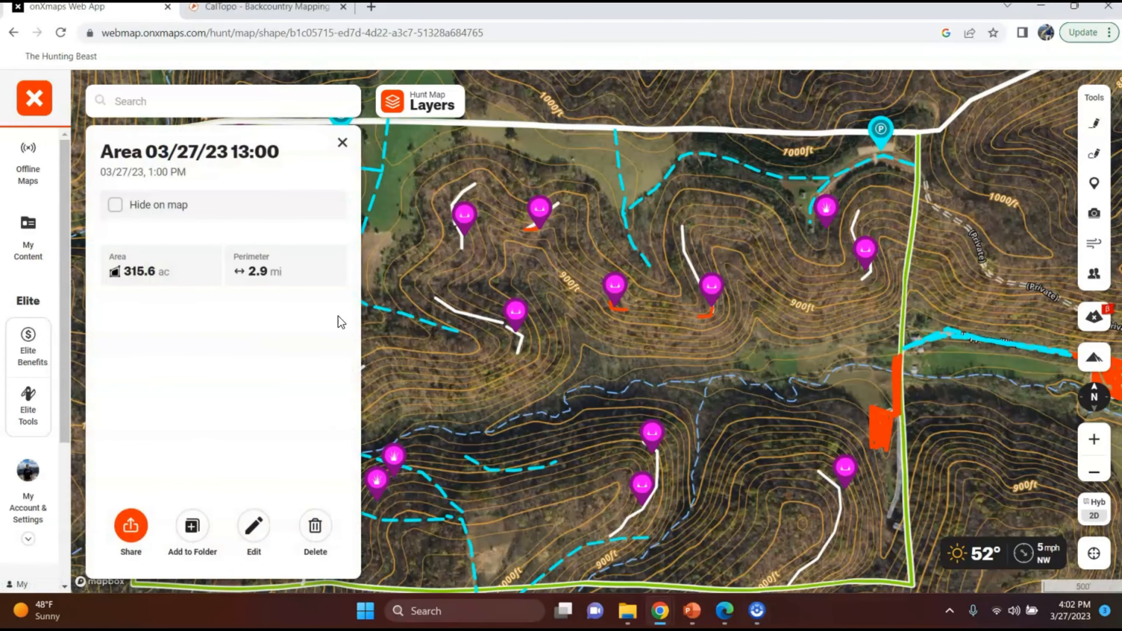
click(342, 143)
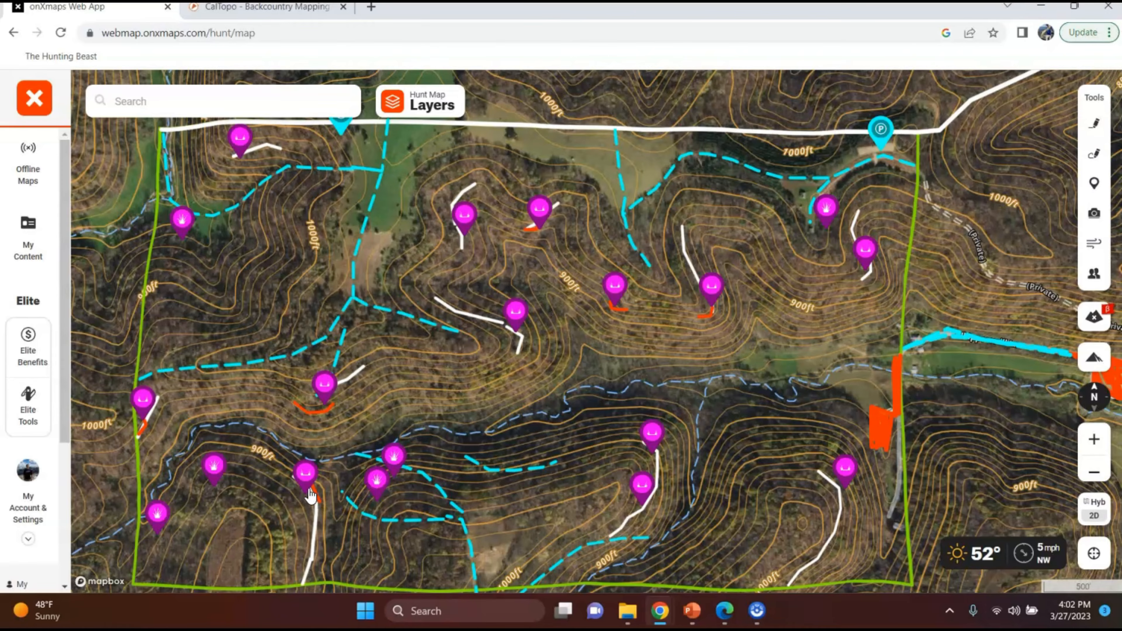
Recolor the Bedding Area waypoint on the southwestern point, beside the orange line, to white and save it
click(307, 481)
click(193, 526)
scroll(198, 330, down, 2)
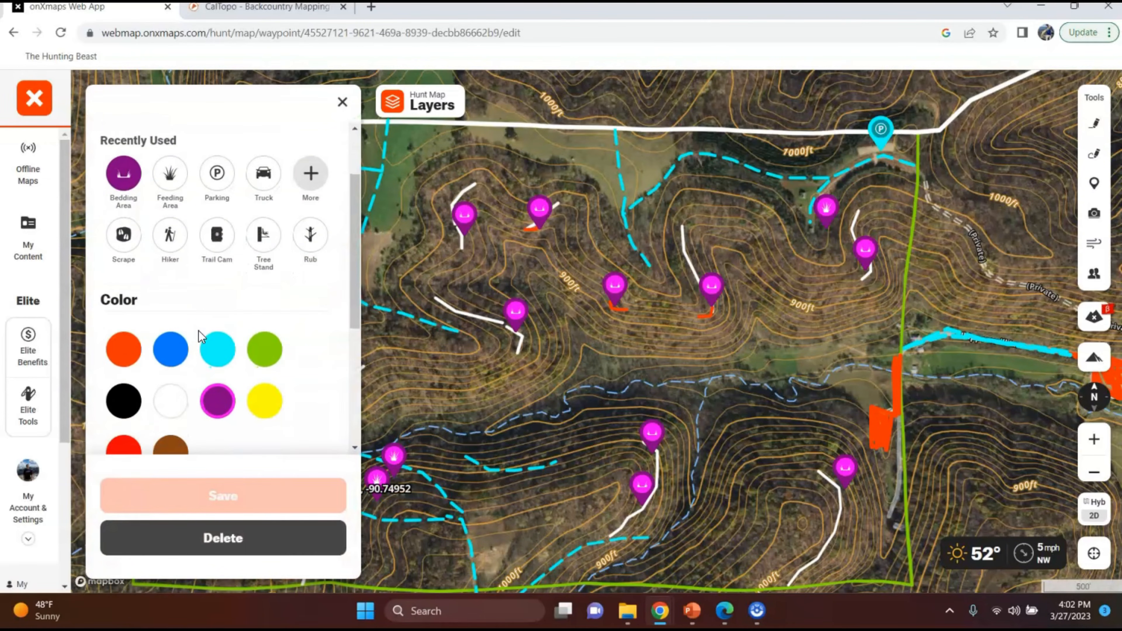
click(266, 405)
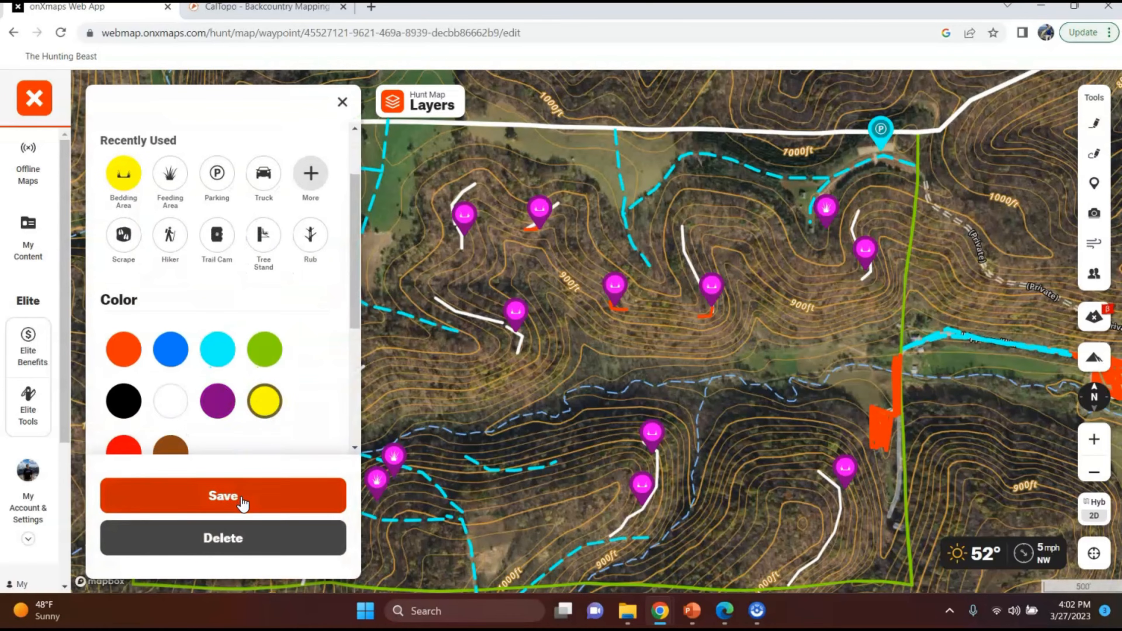
click(178, 409)
click(203, 496)
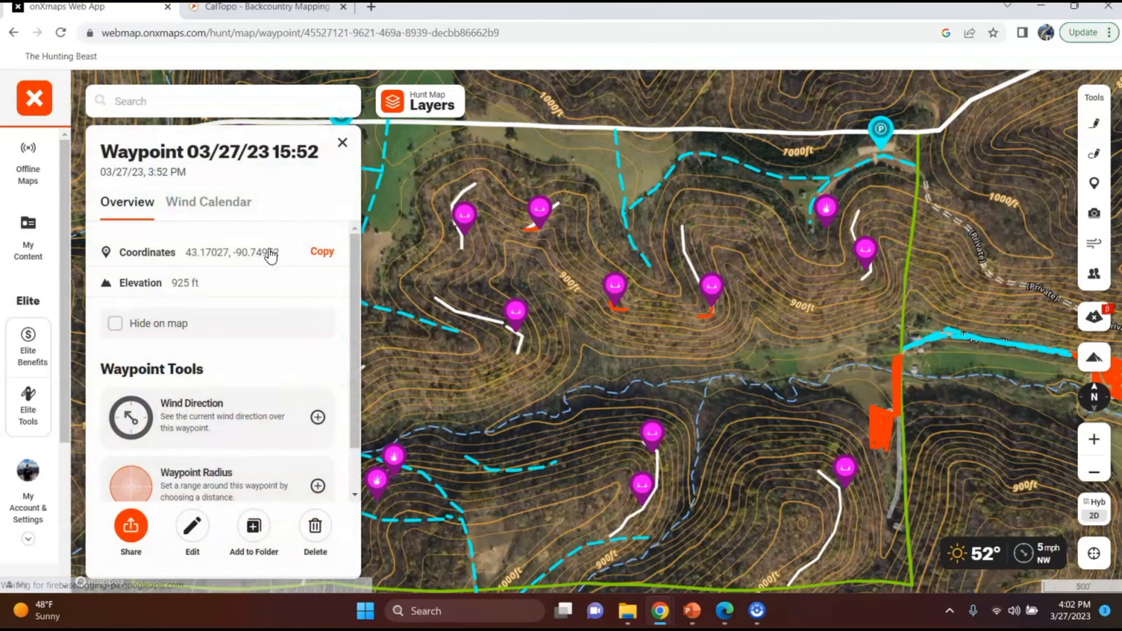
click(341, 140)
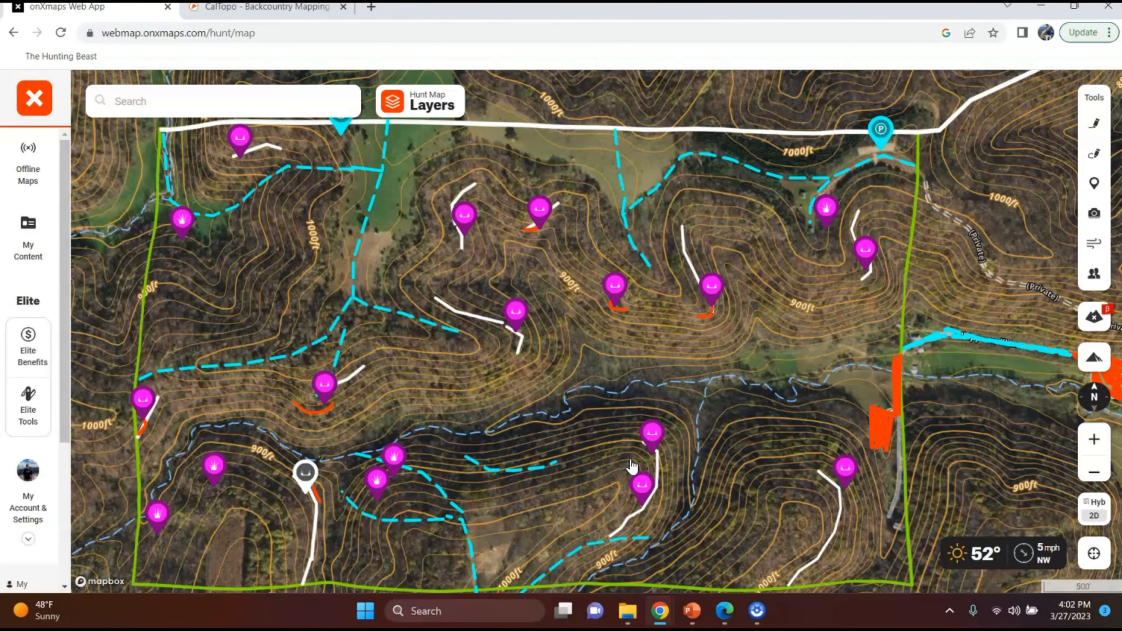
Recolor the Bedding Area waypoint at the north end of the curved white line south of the creek to white
click(655, 443)
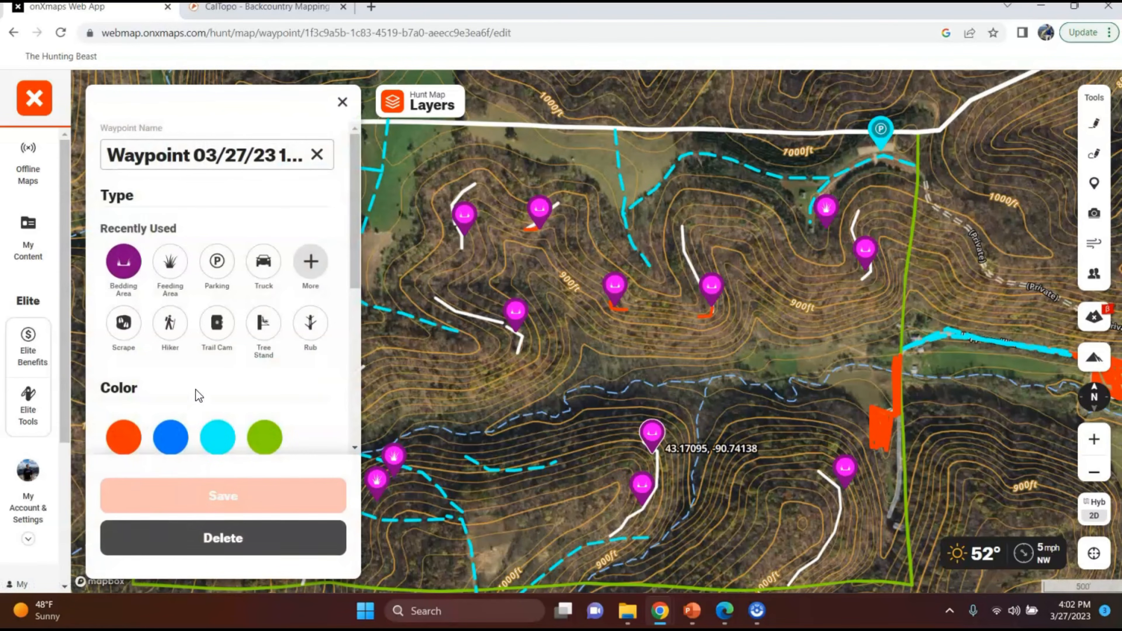
scroll(207, 345, down, 3)
click(170, 336)
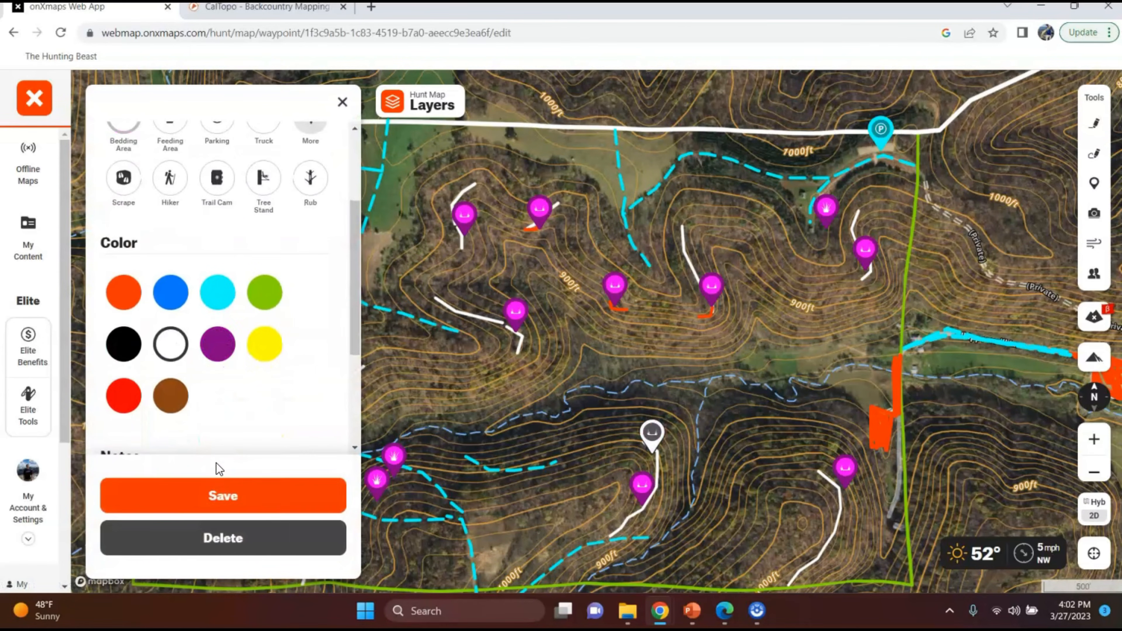
click(220, 494)
click(342, 146)
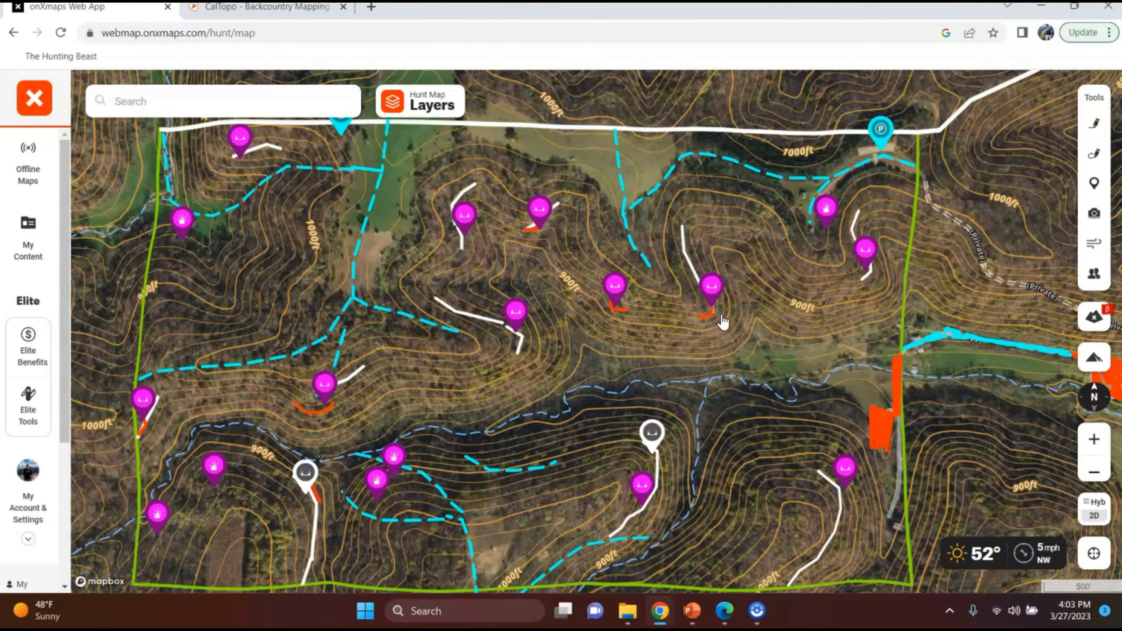
Recolor the Bedding Area waypoint at the south end of the long white line north of the creek to white
click(712, 289)
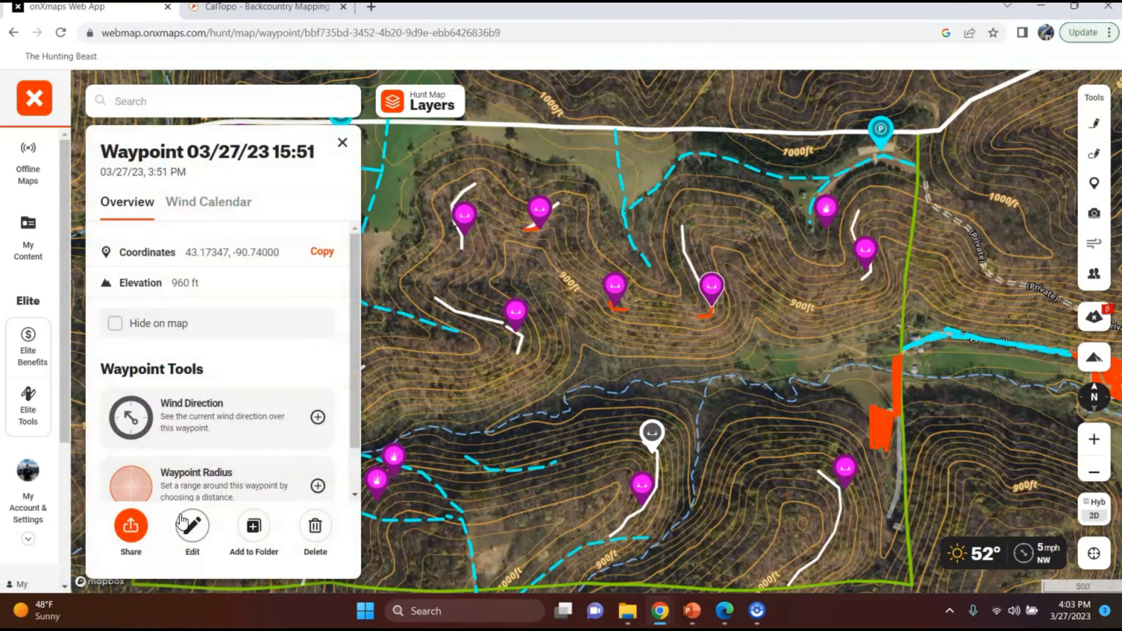
scroll(181, 328, down, 2)
click(170, 420)
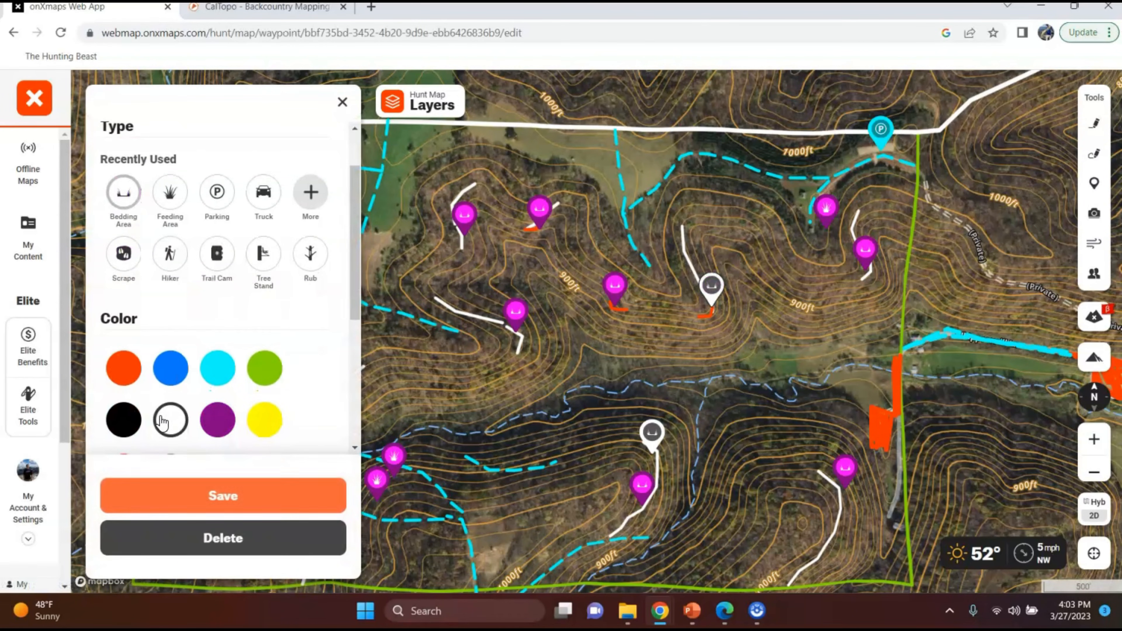
click(212, 502)
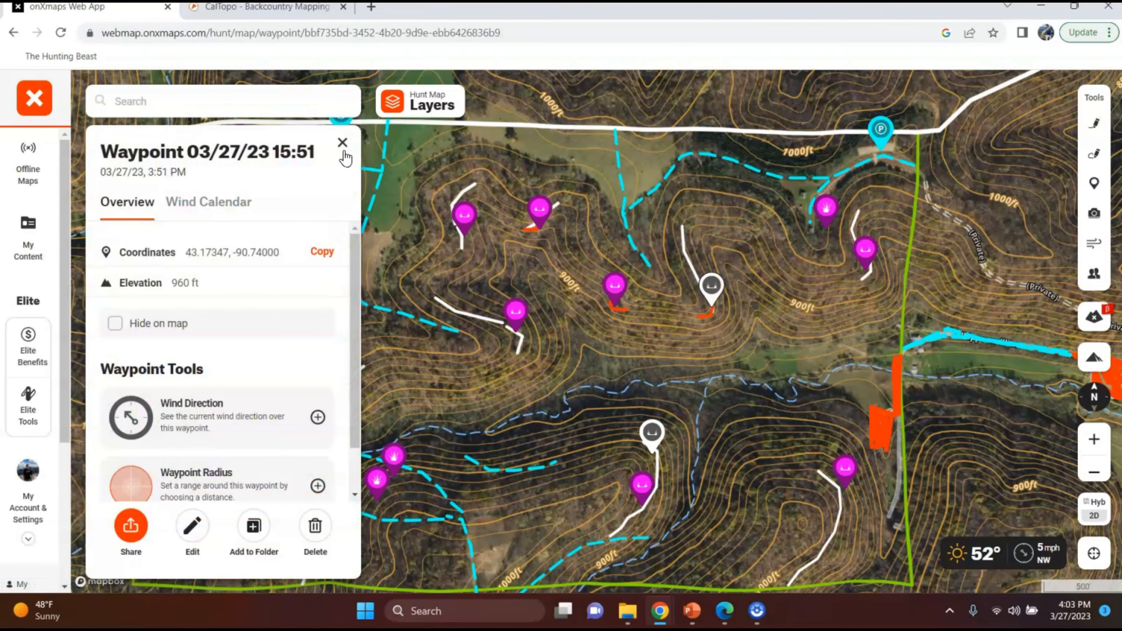
click(342, 143)
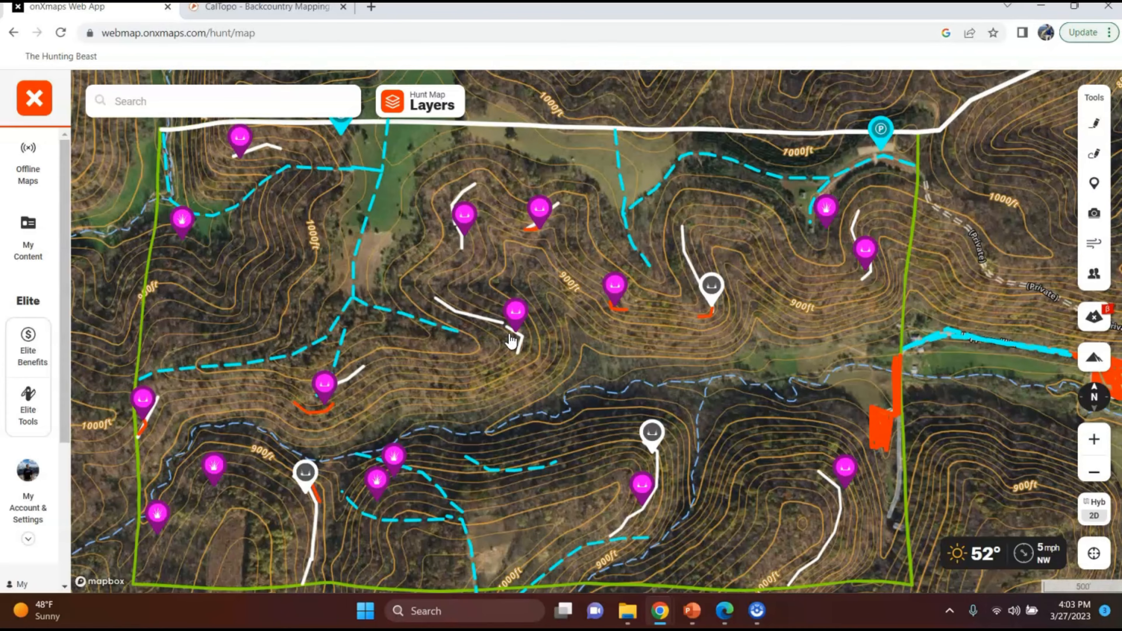
Recolor the Bedding Area waypoint at the bend of the central point's white line to white and save it
click(517, 314)
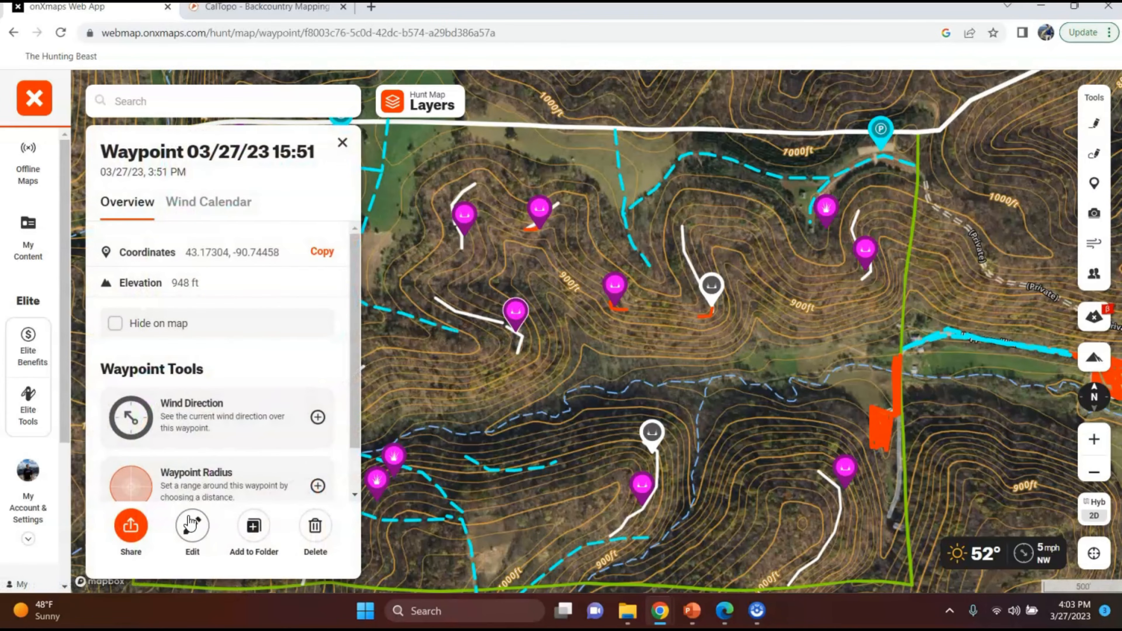
click(186, 523)
scroll(208, 388, down, 3)
click(169, 341)
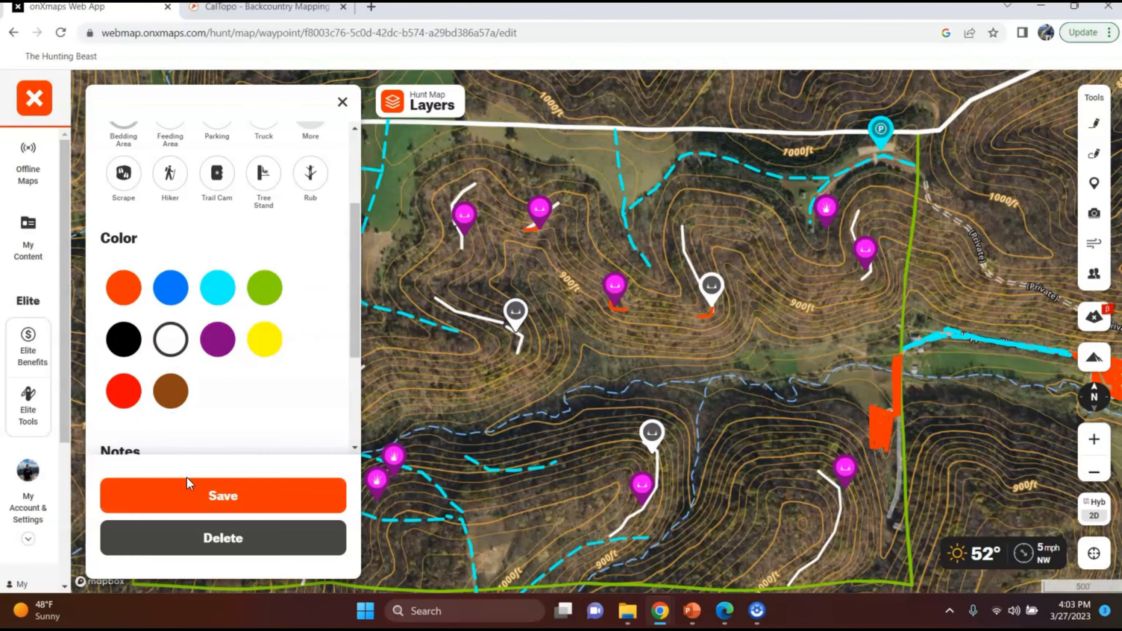
click(189, 487)
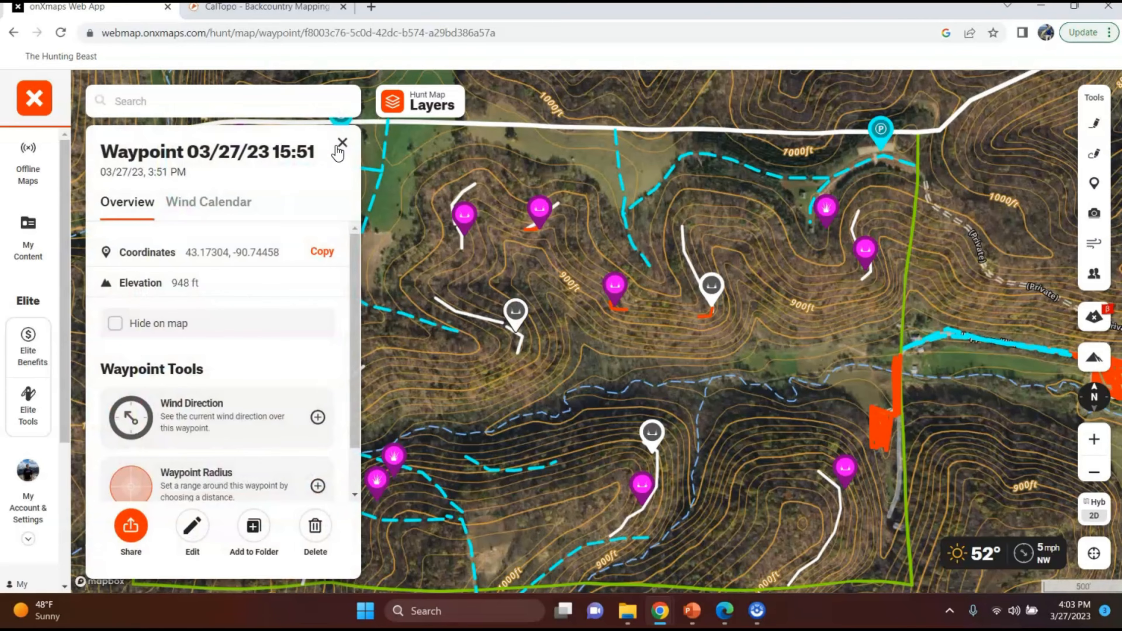
click(342, 143)
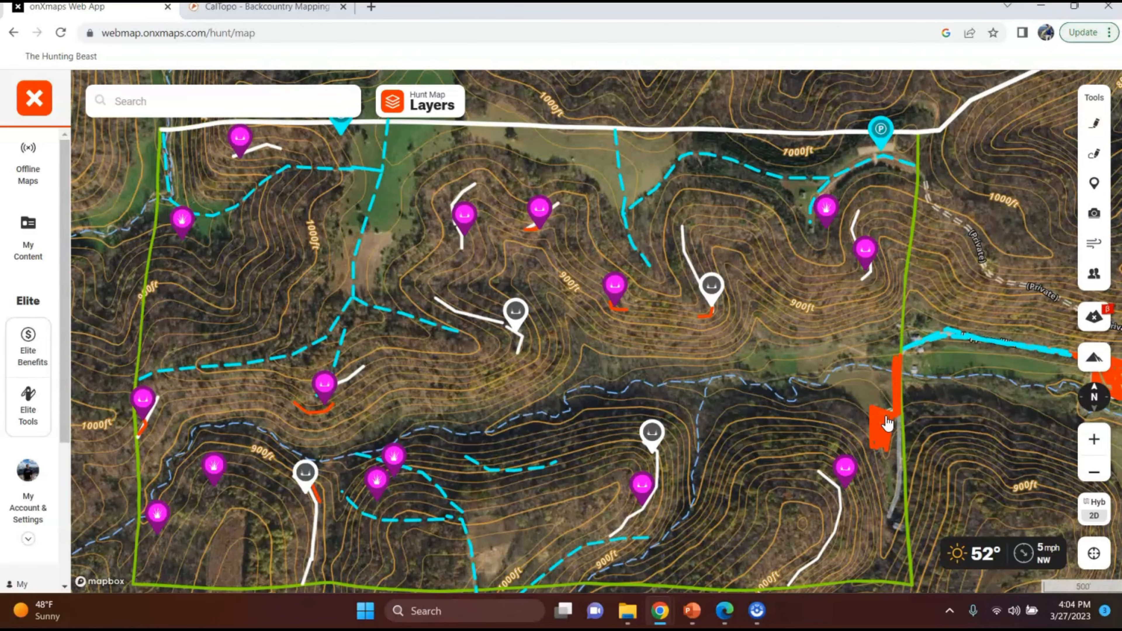
Recolor the Bedding Area waypoint beside the curved white line on the southeastern point to white and save it
click(843, 477)
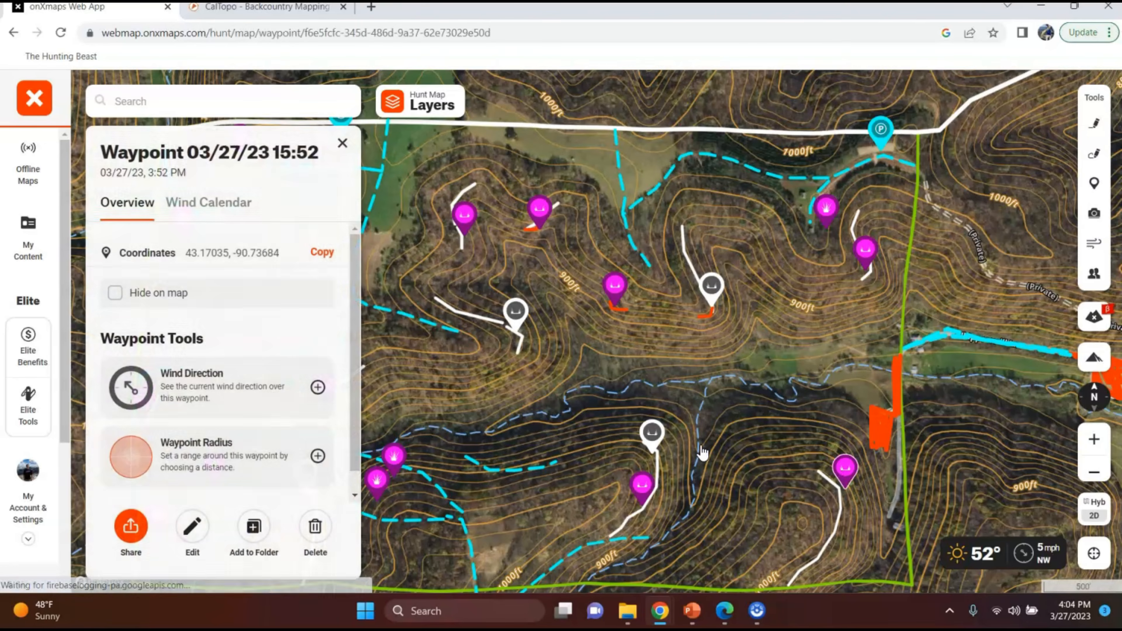
click(199, 538)
scroll(191, 407, down, 3)
click(173, 333)
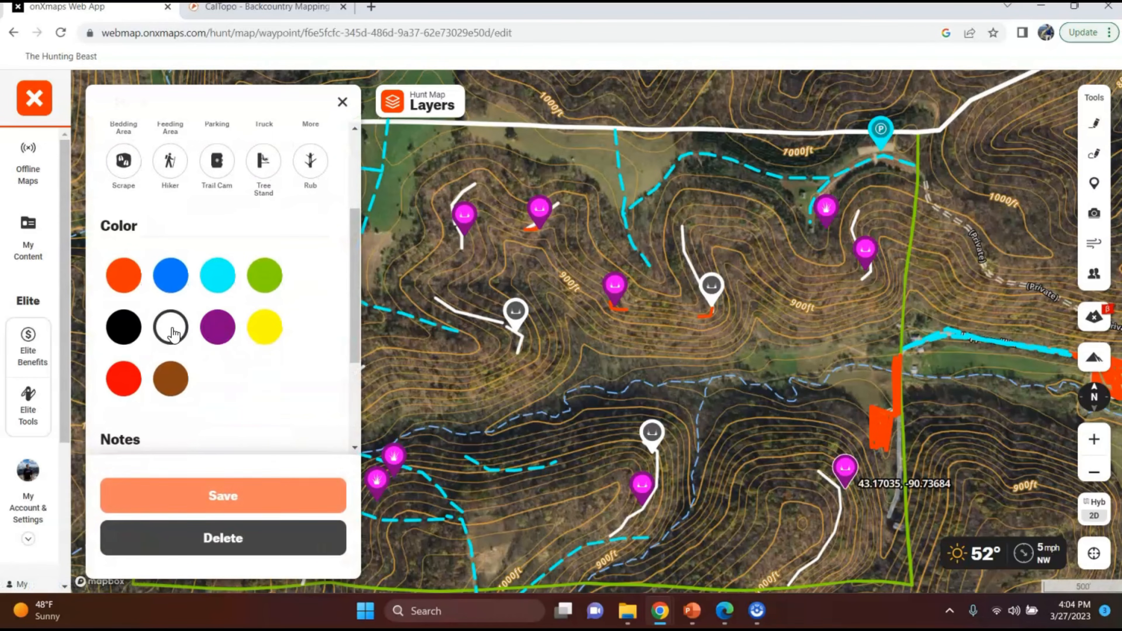
click(210, 496)
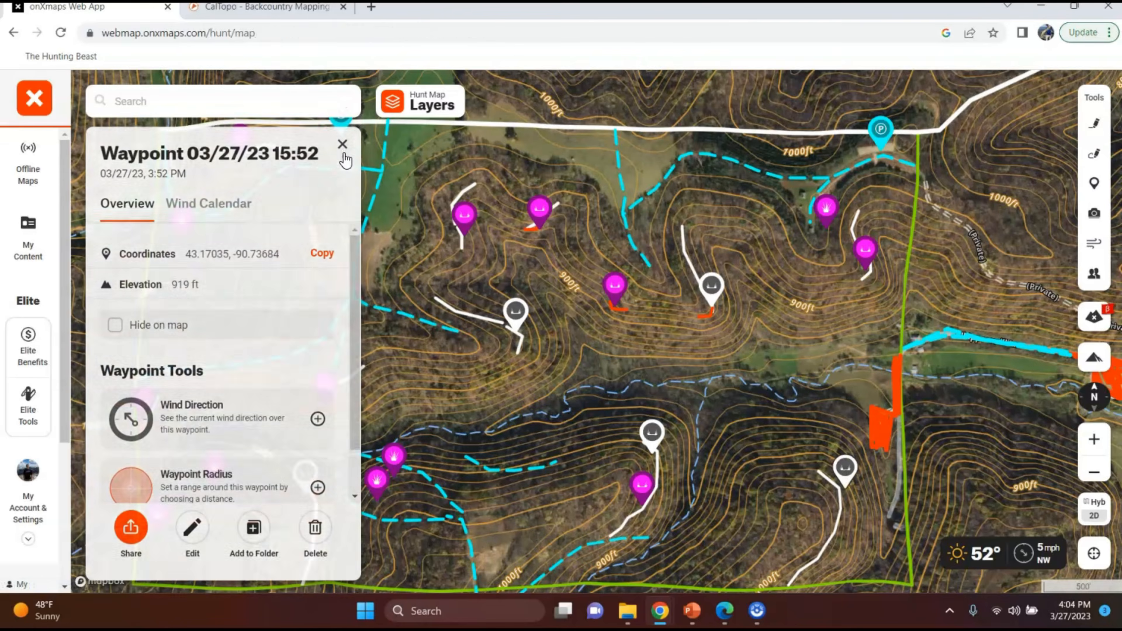
click(342, 145)
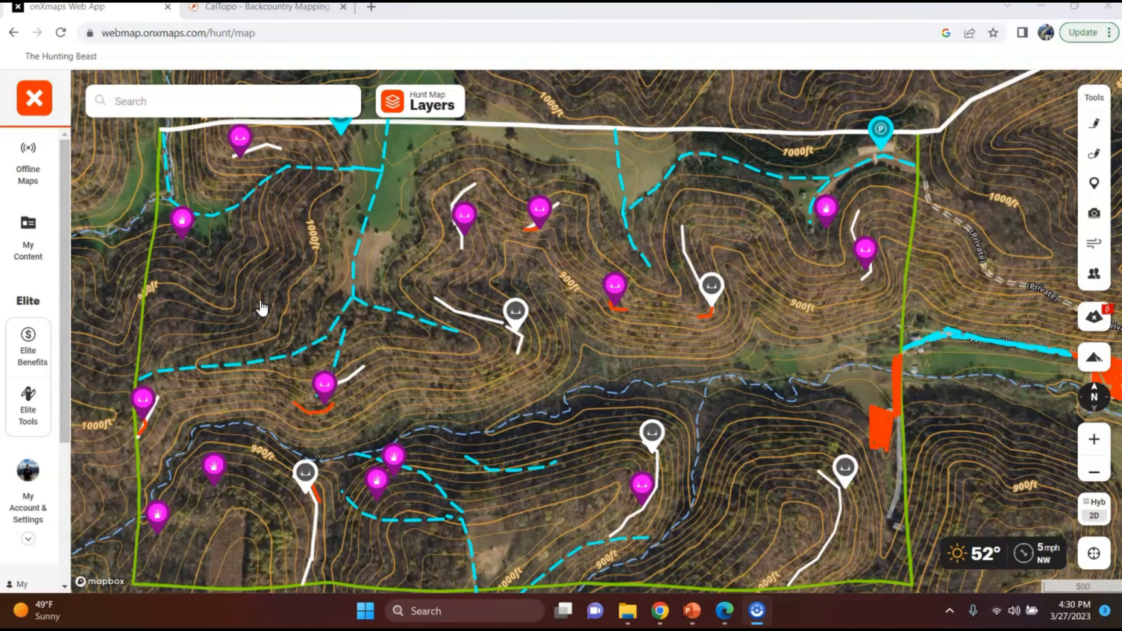
Add a white Junction waypoint at the foot of the central ridge, just north of the creek
click(1094, 183)
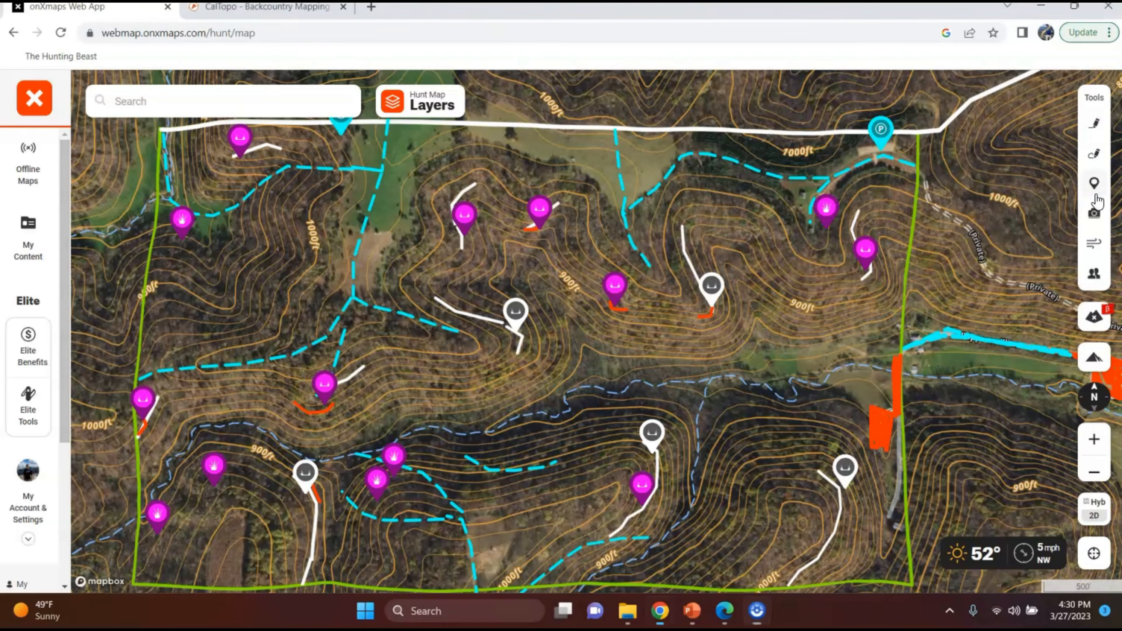
mouse_move(600, 315)
mouse_down()
mouse_move(627, 369)
mouse_move(600, 371)
mouse_up()
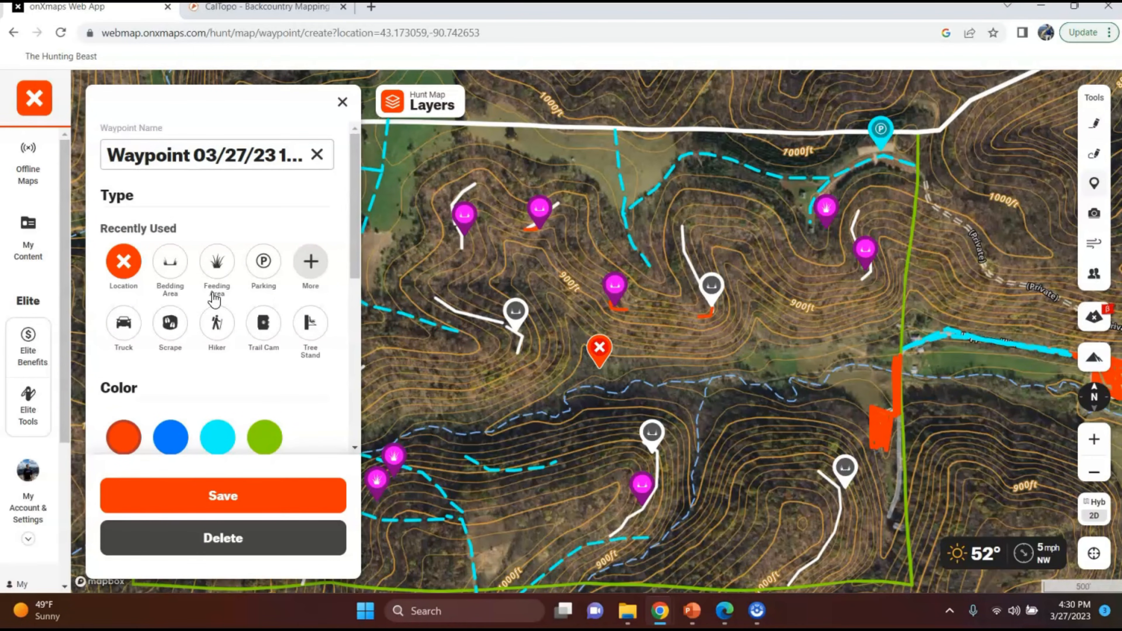
click(311, 261)
scroll(261, 287, down, 4)
scroll(260, 285, down, 6)
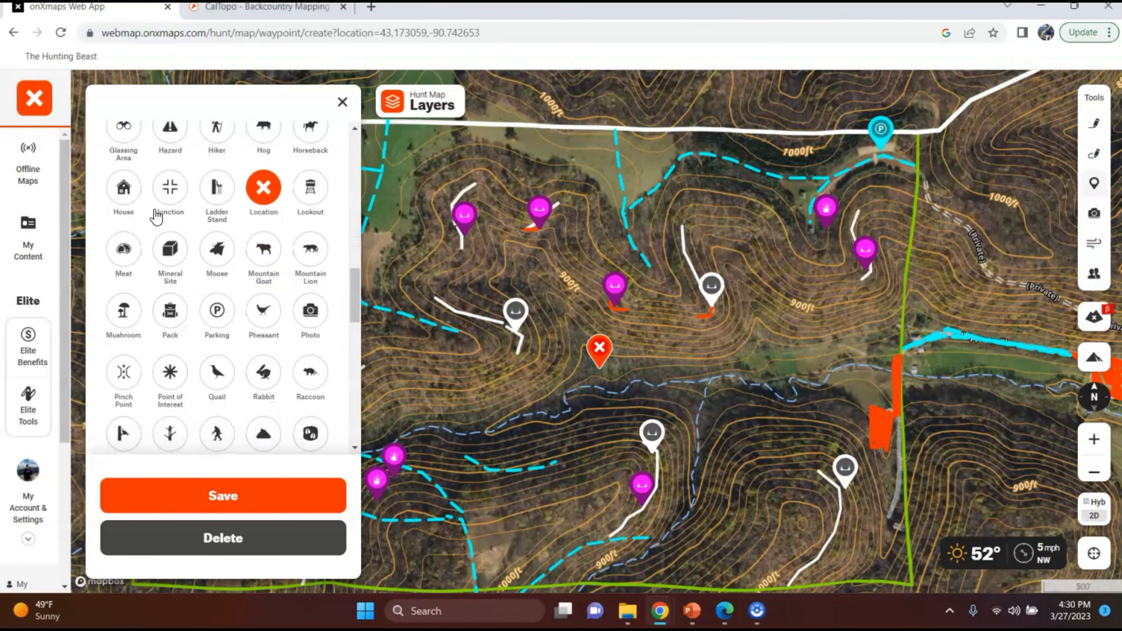
click(171, 194)
scroll(189, 280, down, 10)
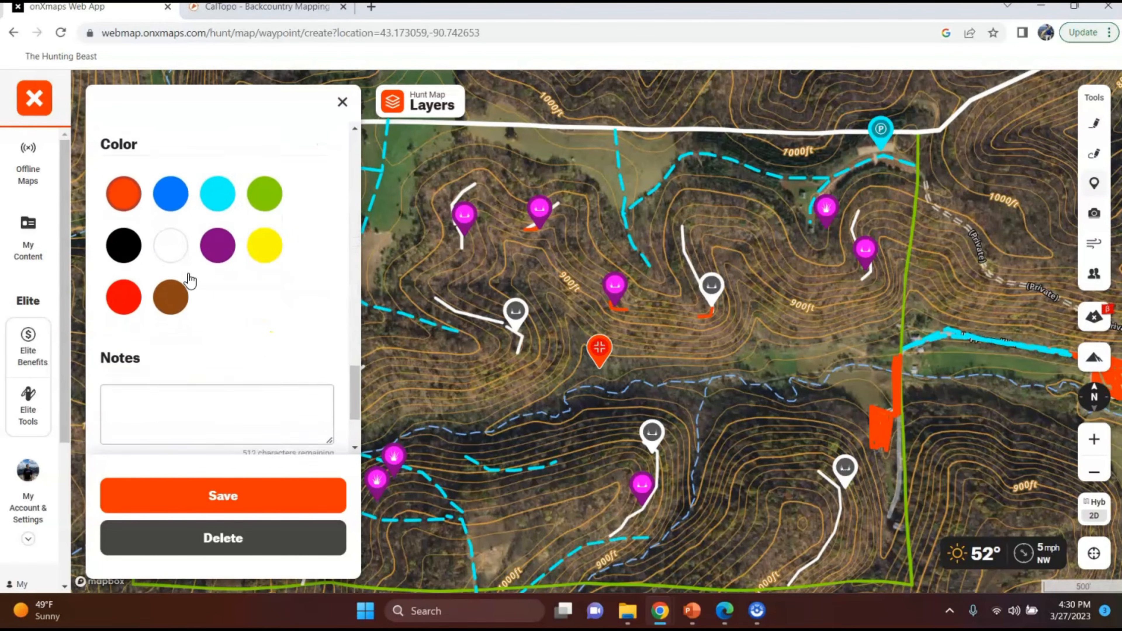
scroll(192, 279, up, 2)
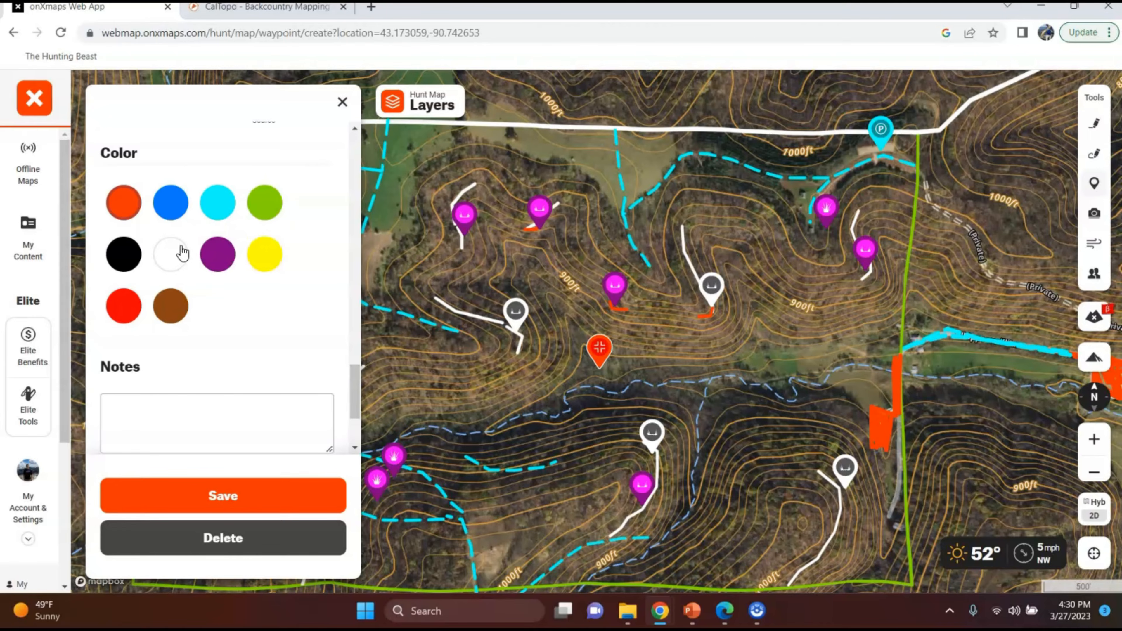
click(176, 253)
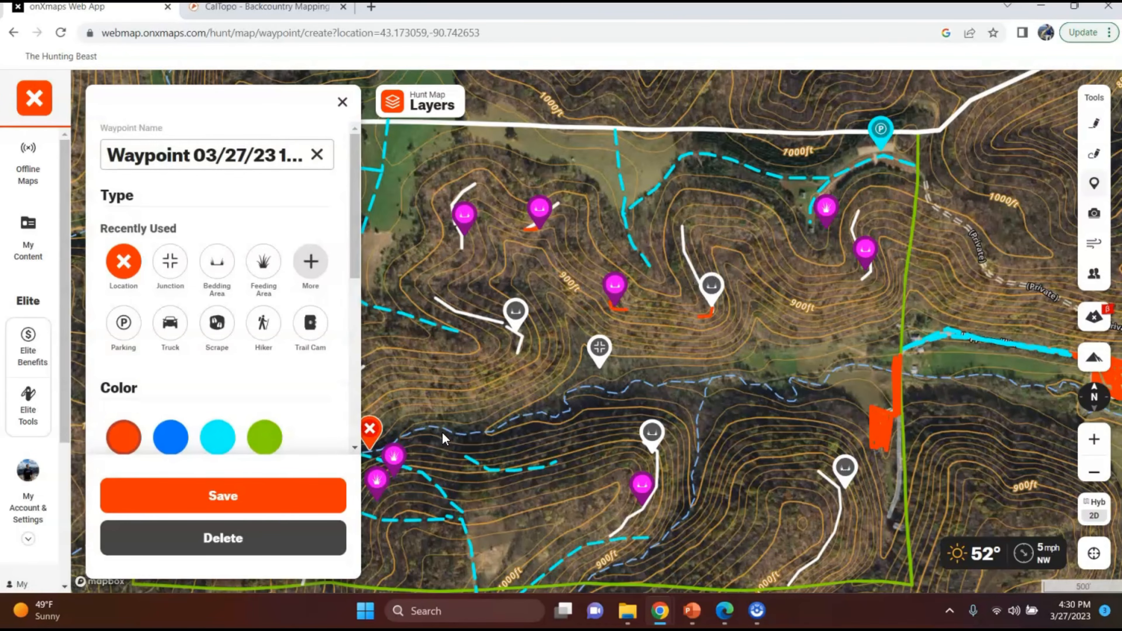
Add a white Junction waypoint on the creek at the west end of the southern dashed trail and save it
drag(445, 438, 531, 383)
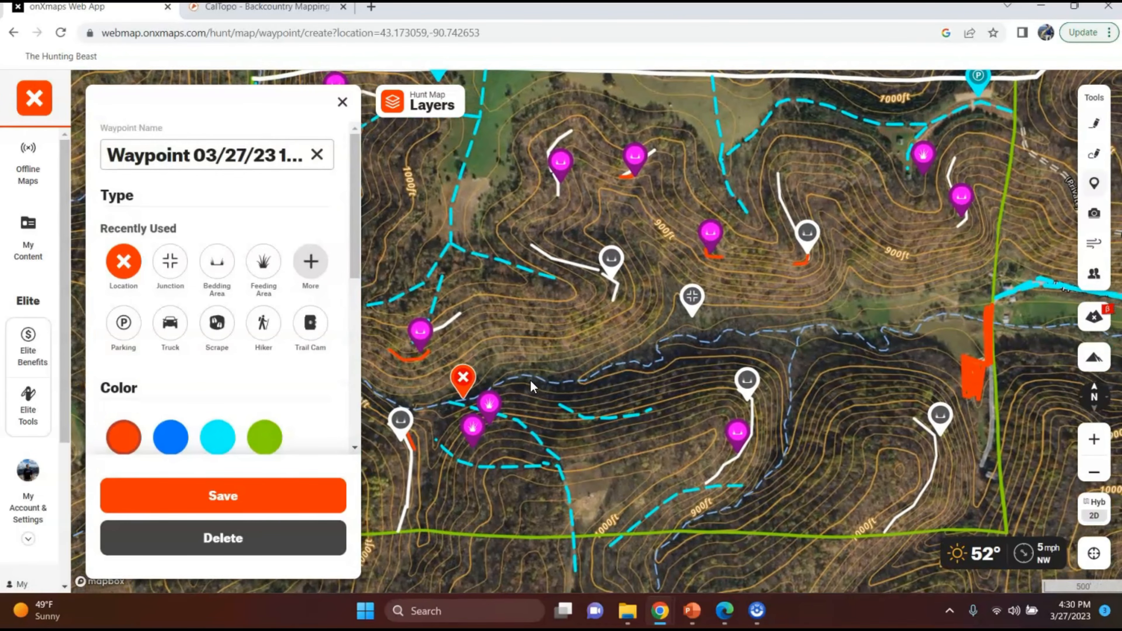
drag(461, 385, 433, 403)
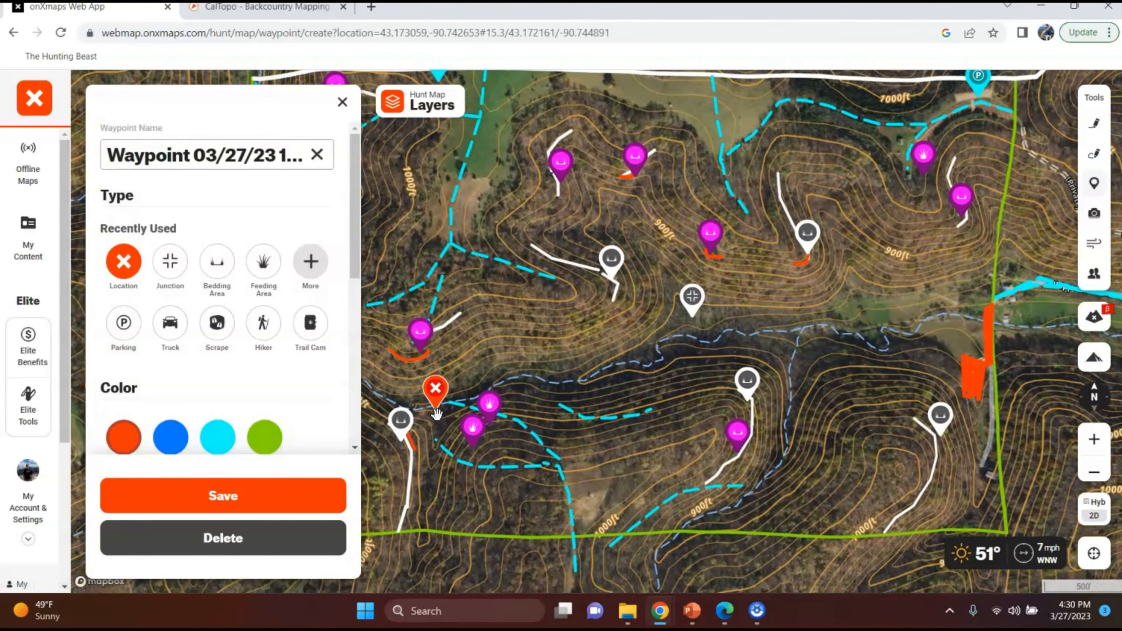
click(170, 263)
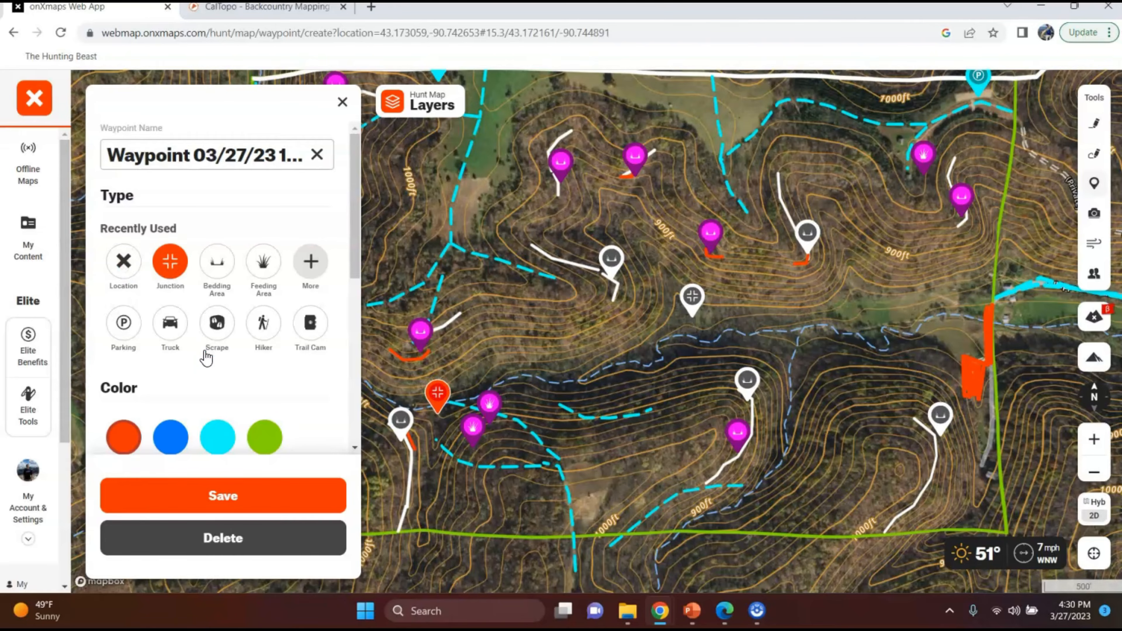
scroll(204, 354, down, 5)
click(174, 281)
click(262, 508)
click(342, 143)
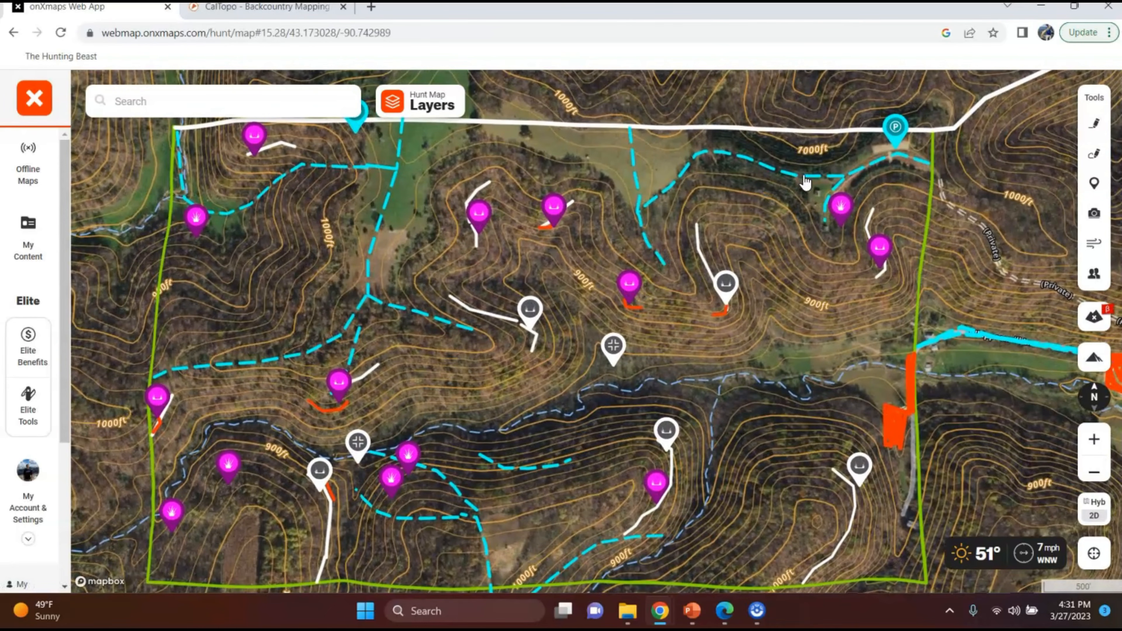
Add a white Junction waypoint where the southern side stream meets the main creek and save it
click(1094, 183)
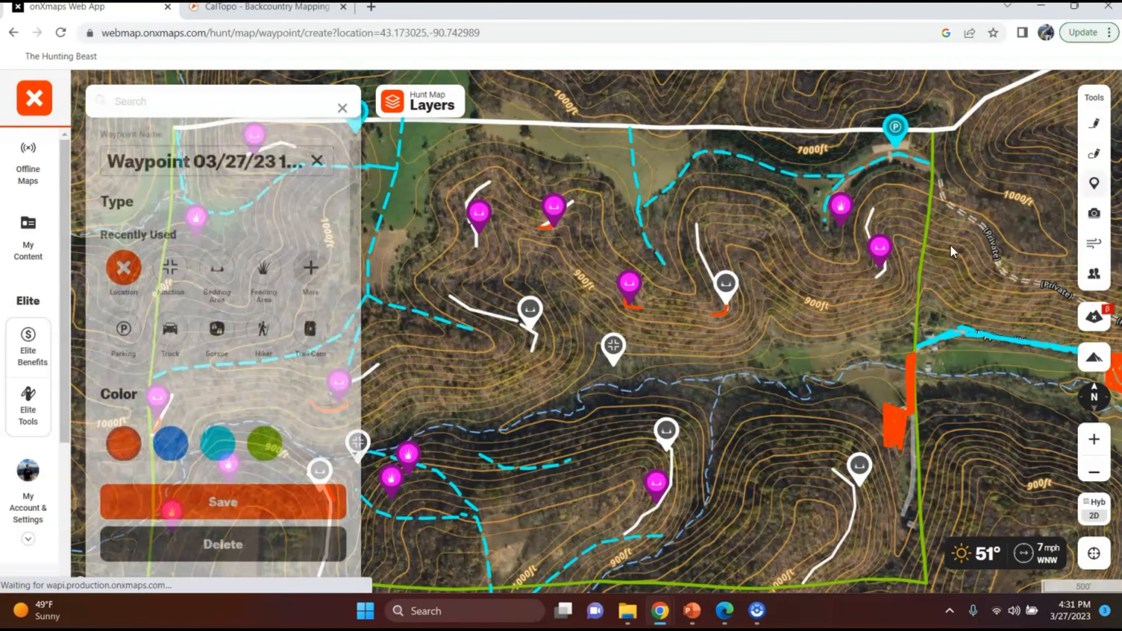
drag(598, 330, 722, 383)
click(177, 269)
scroll(181, 283, down, 5)
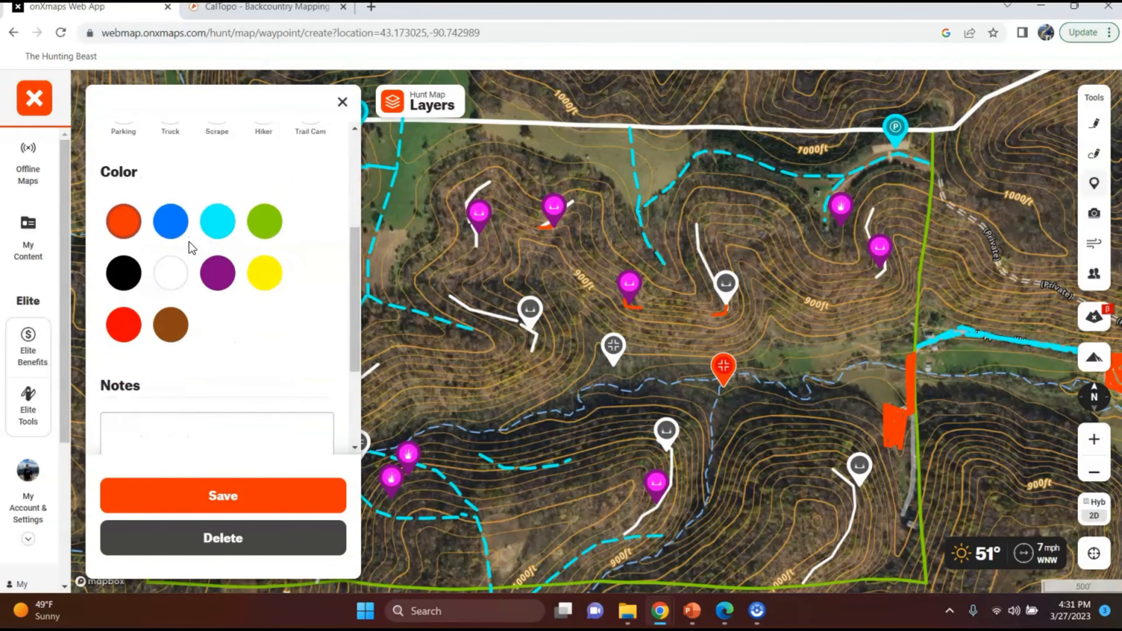
click(176, 287)
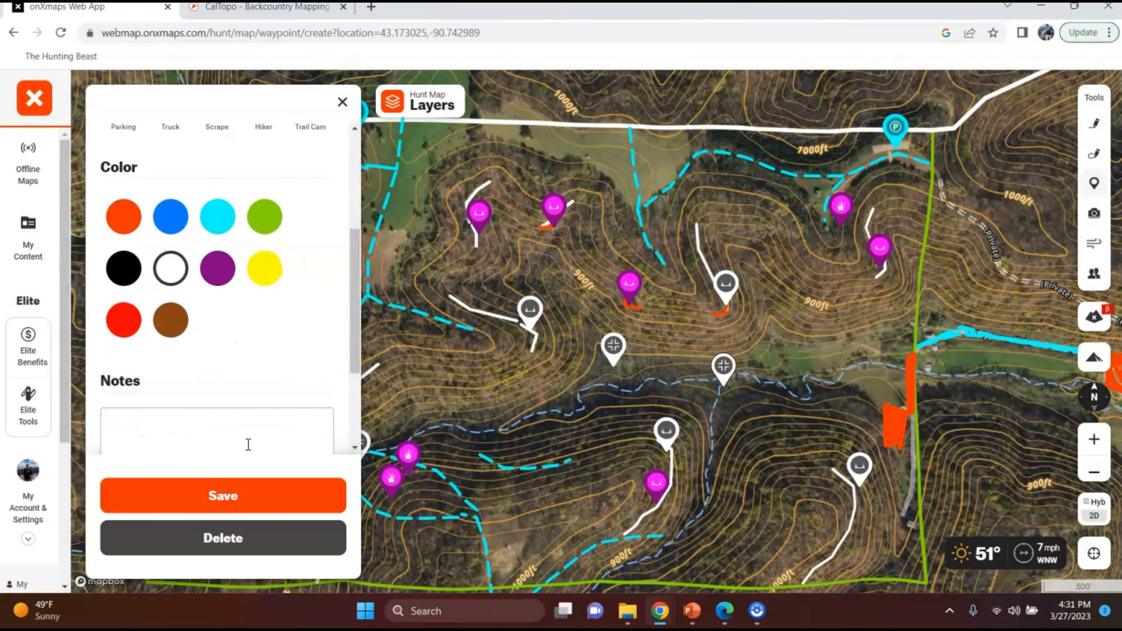
click(238, 499)
click(343, 143)
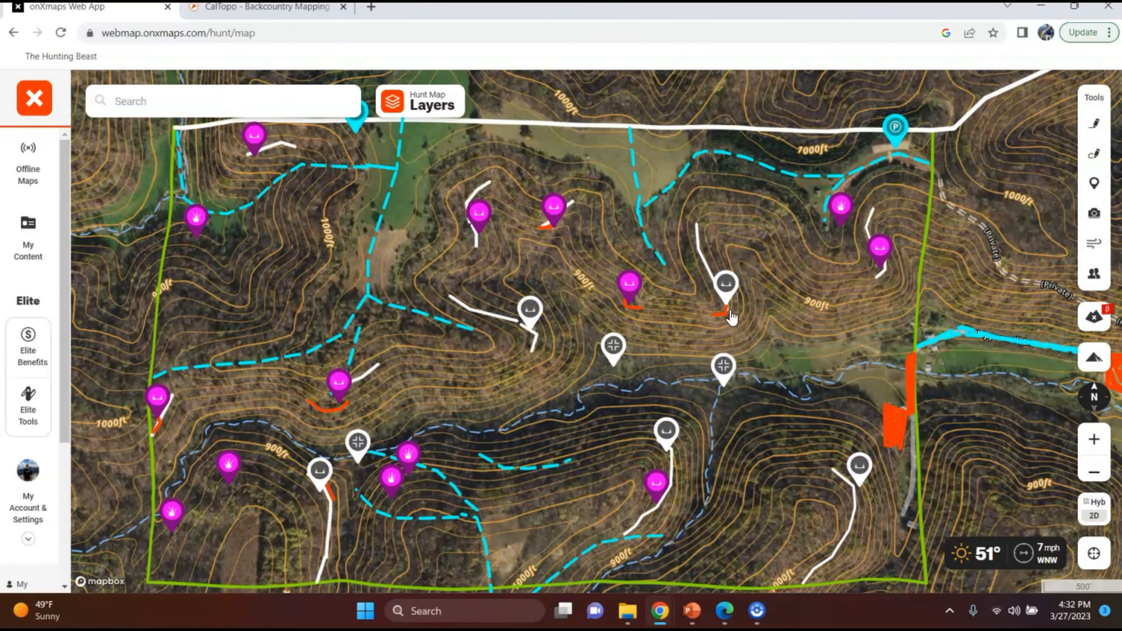
Add a white Pinch Point waypoint on the western dashed access trail, northwest of the bedding area with the orange arc
click(1095, 186)
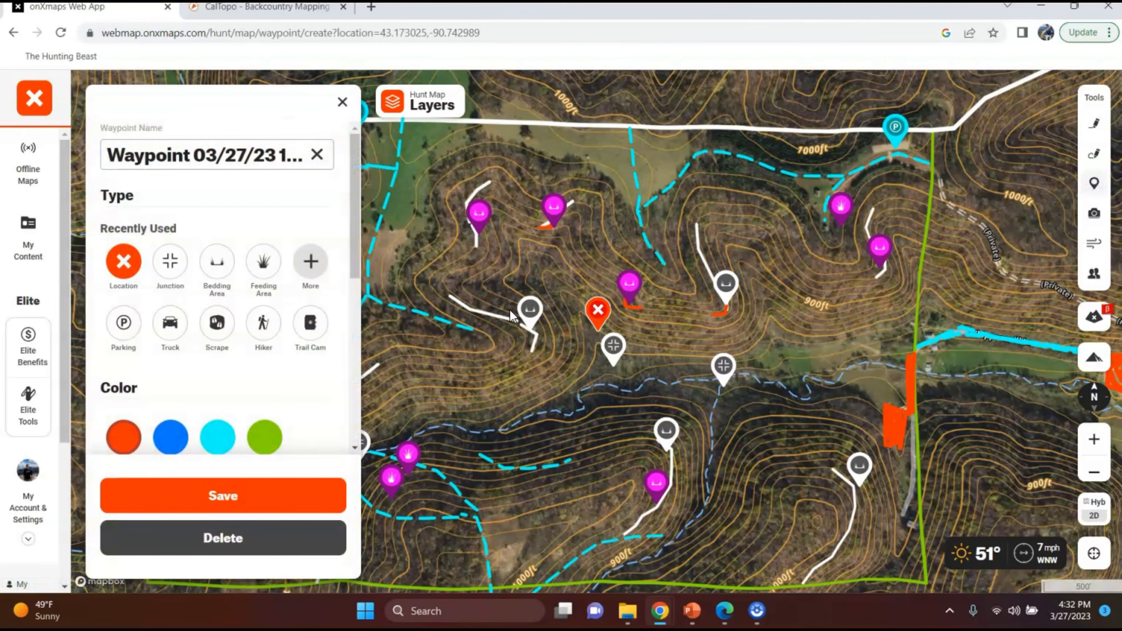
drag(529, 312, 776, 300)
drag(841, 320, 499, 352)
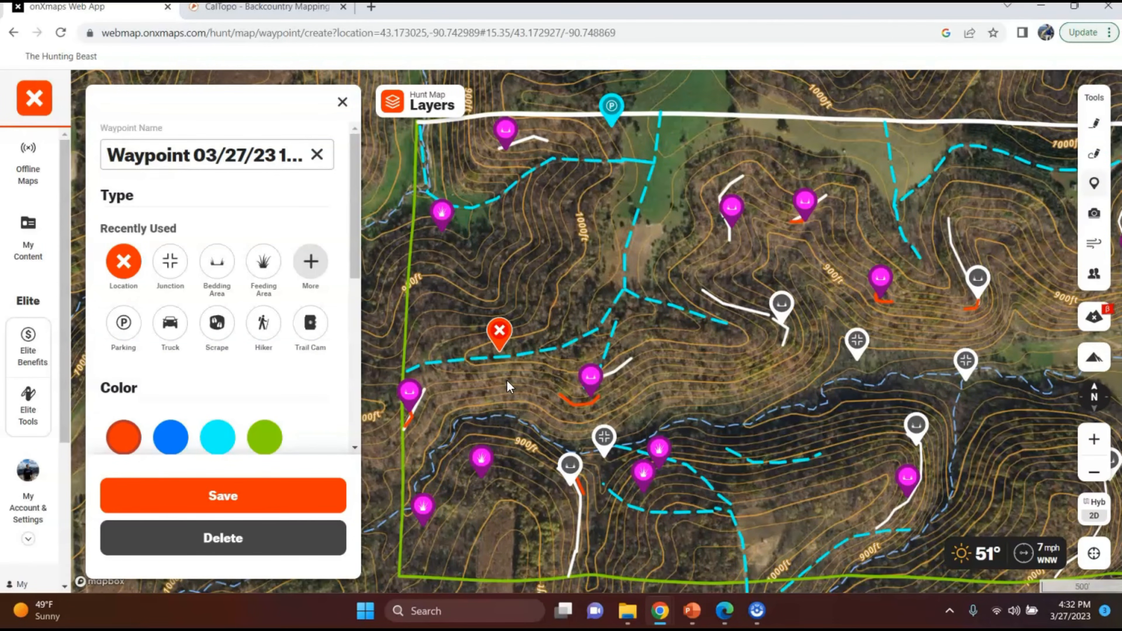
drag(498, 350, 506, 354)
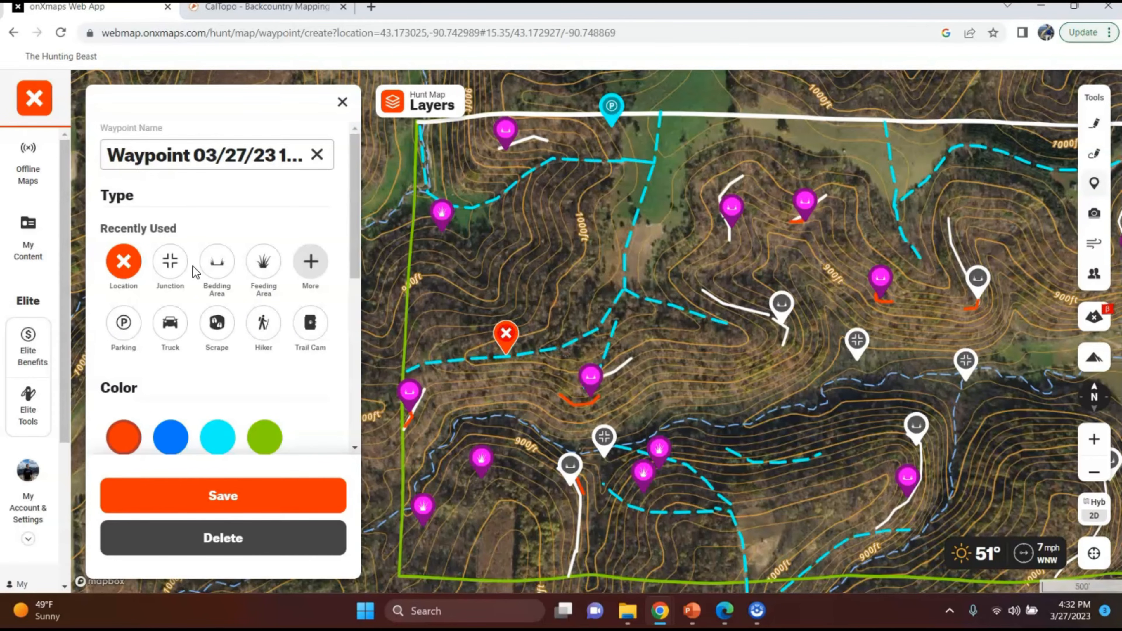
click(312, 261)
scroll(281, 342, down, 7)
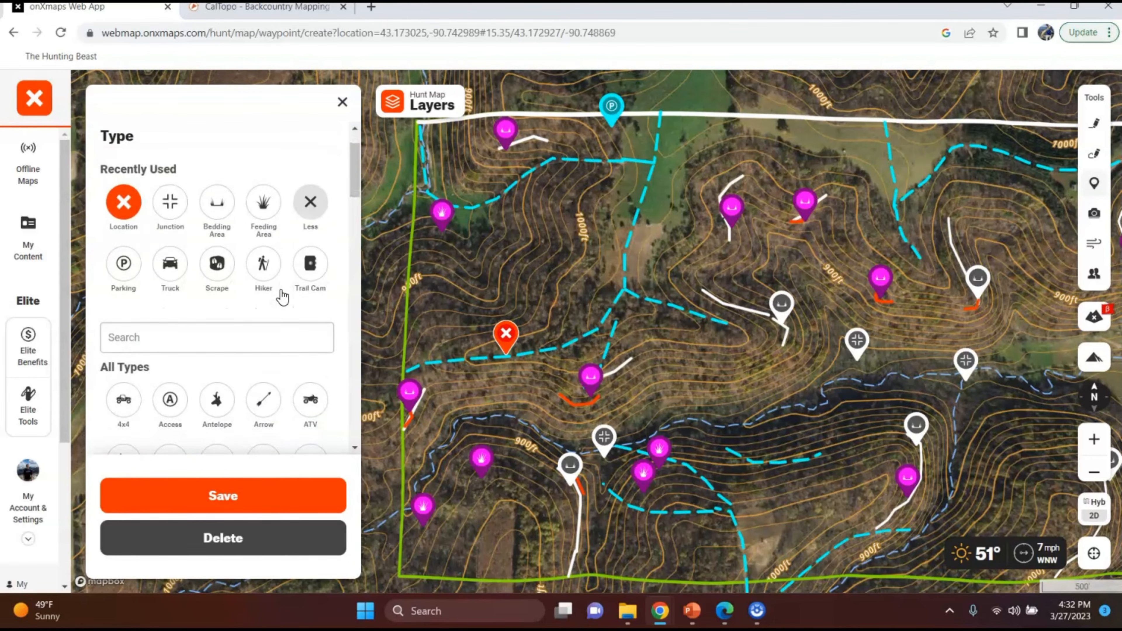
scroll(258, 354, down, 4)
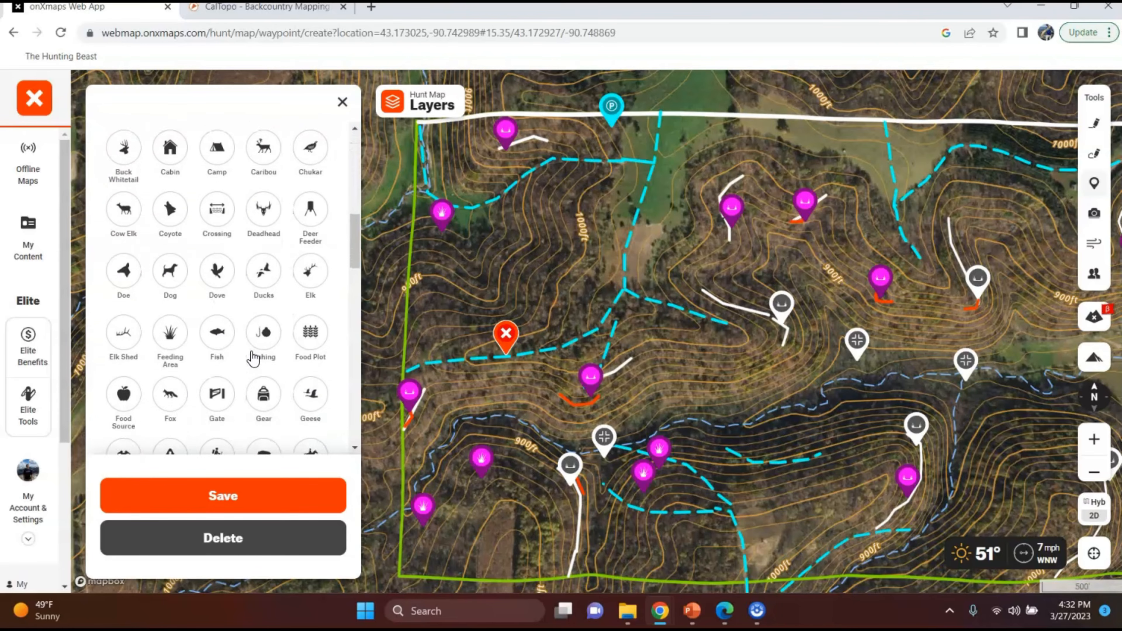
scroll(253, 358, down, 6)
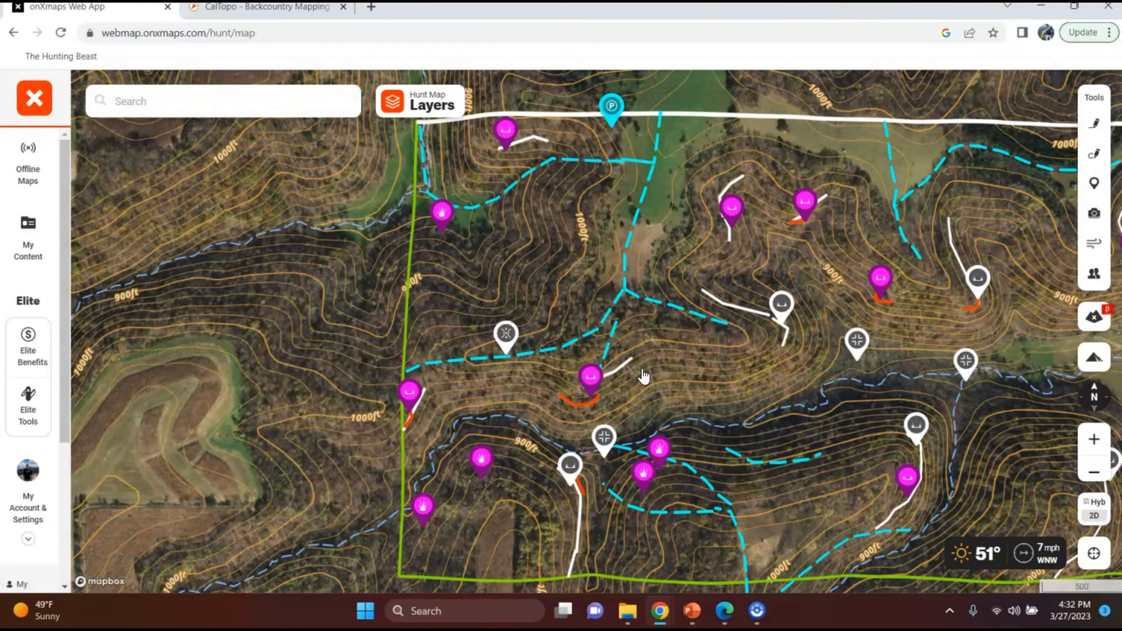
Add a white Scrape waypoint at the north tip of the field on the southwestern point and save it
drag(643, 379, 468, 370)
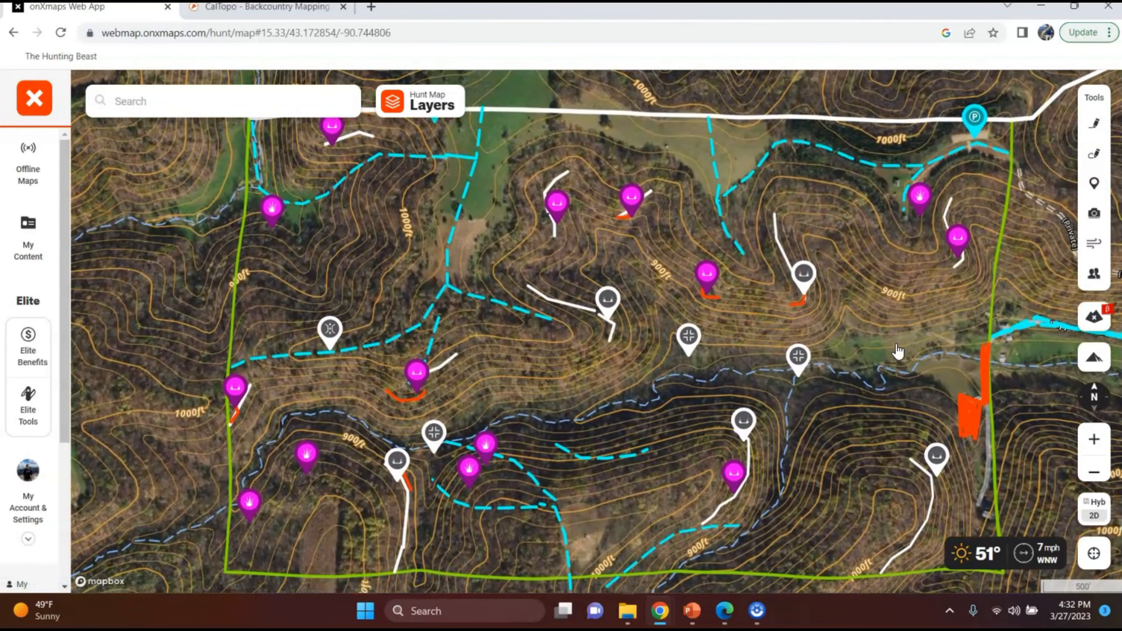
click(1095, 184)
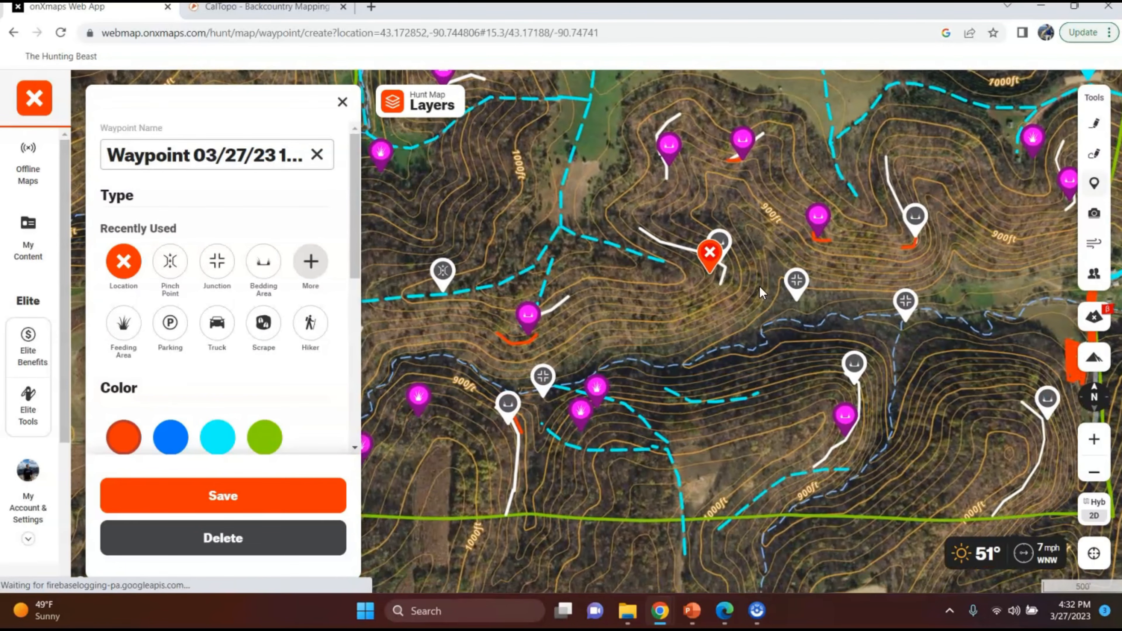
mouse_move(710, 258)
mouse_down()
mouse_move(561, 430)
mouse_move(533, 451)
mouse_move(451, 454)
mouse_up()
mouse_move(531, 471)
mouse_down()
mouse_move(588, 431)
mouse_move(641, 429)
mouse_up()
mouse_move(567, 405)
mouse_down()
mouse_move(537, 400)
mouse_move(564, 403)
mouse_up()
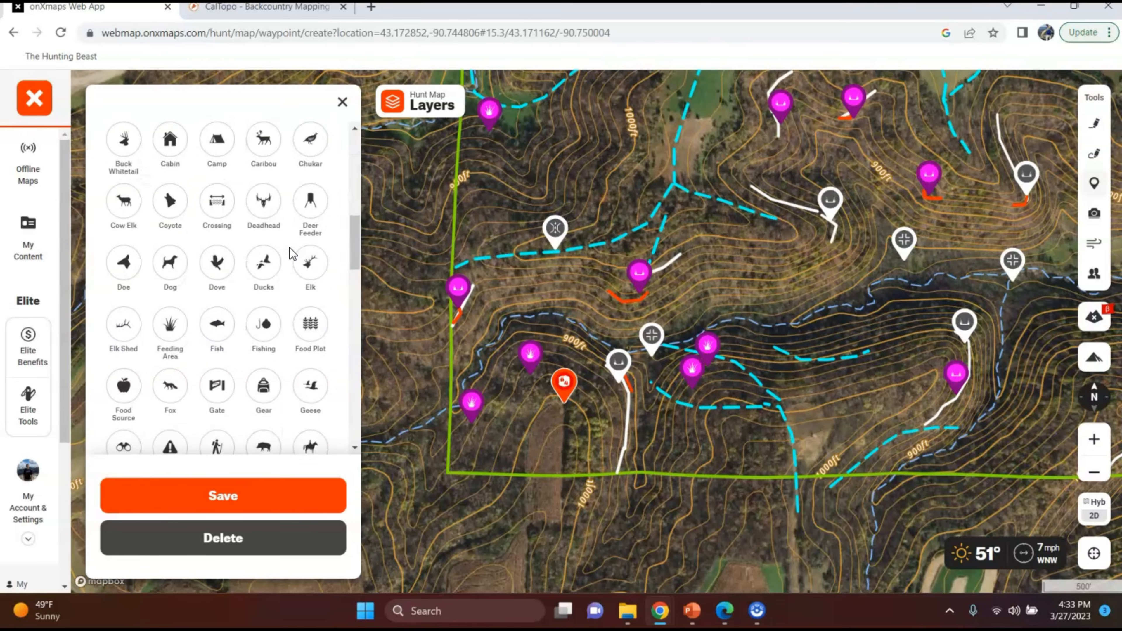
scroll(289, 251, down, 5)
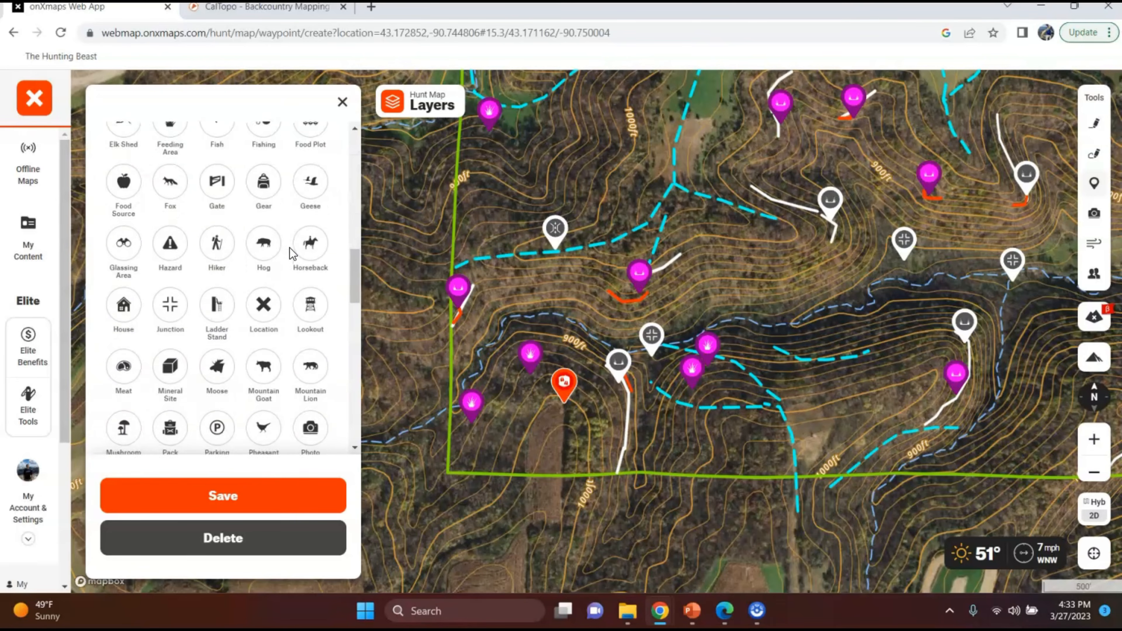
scroll(291, 254, down, 5)
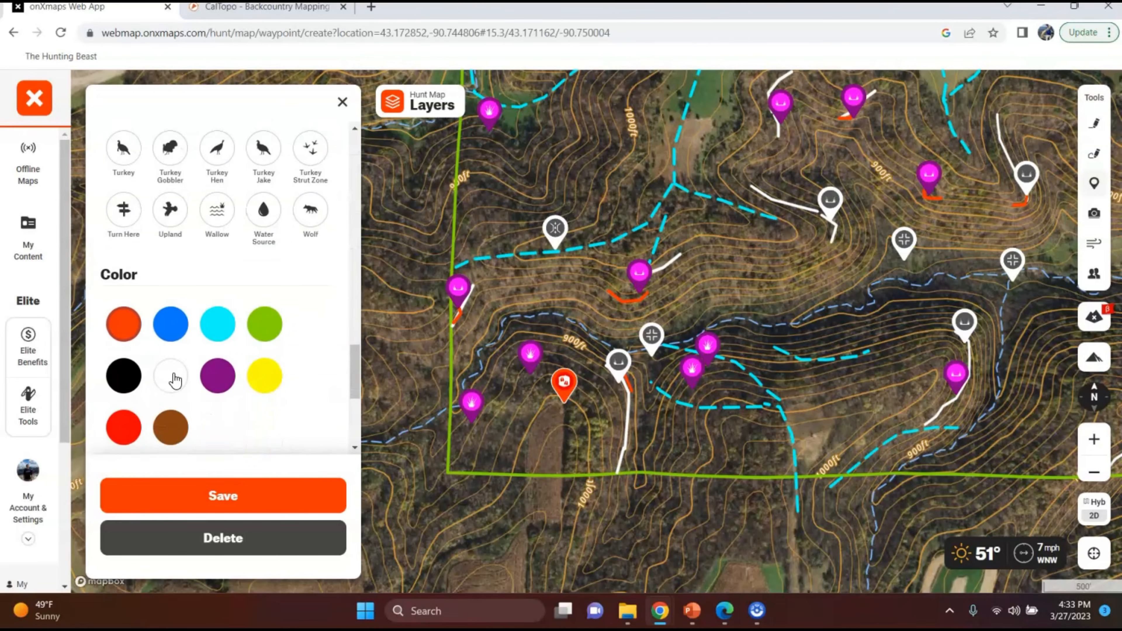
click(170, 375)
click(258, 495)
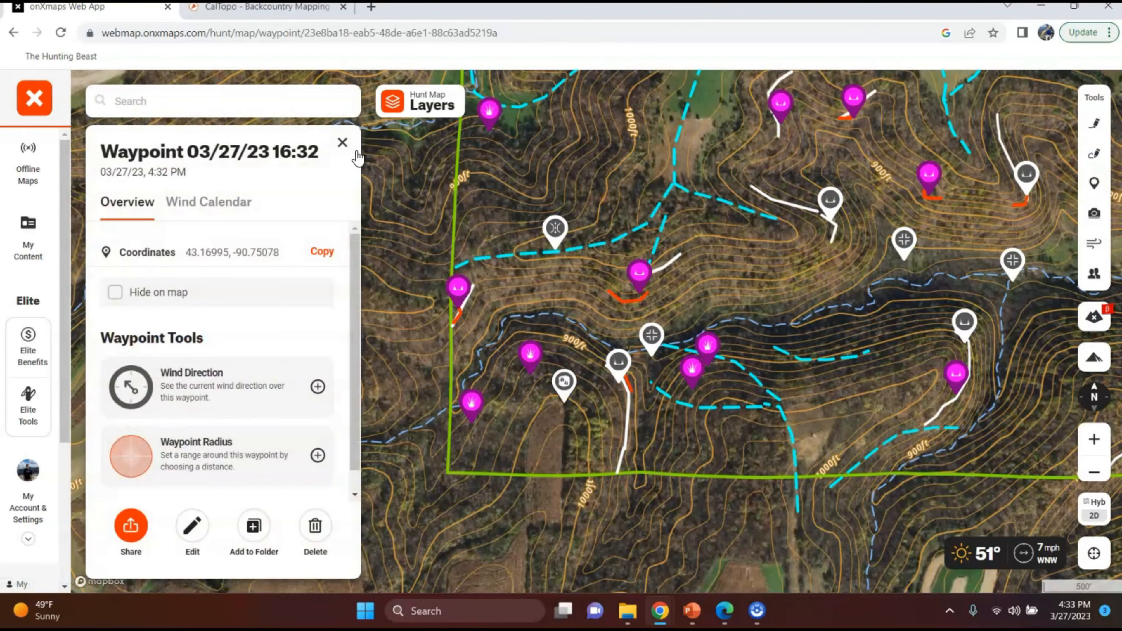
click(353, 147)
Switch to the CalTopo map, show the whole property outline and turn off the Slope Angle Shading overlay
drag(568, 267, 263, 378)
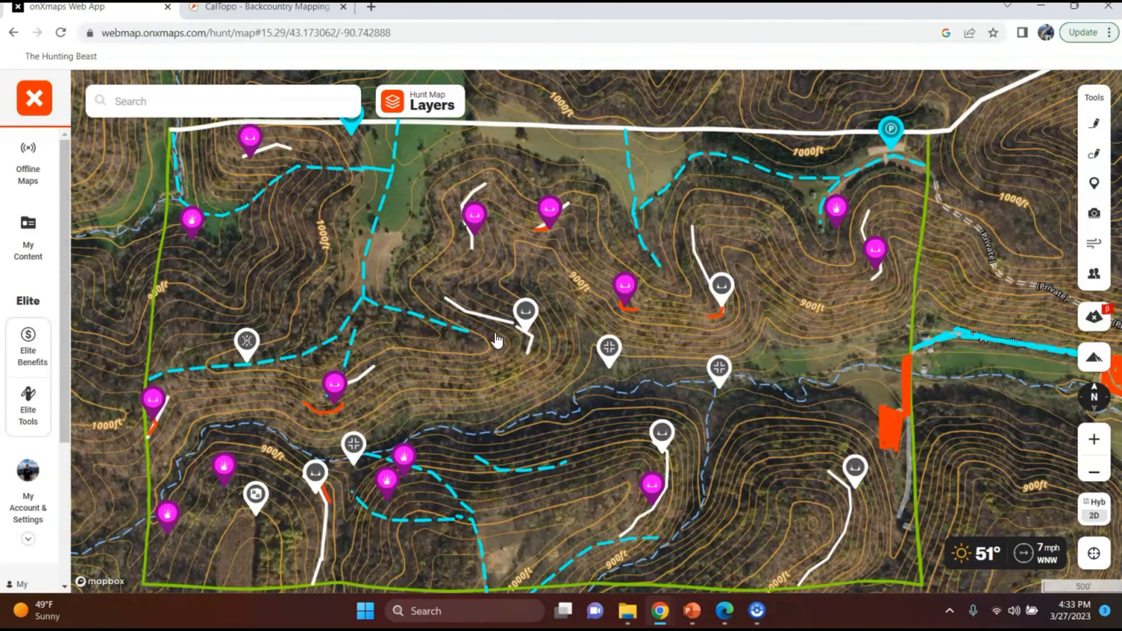
click(260, 8)
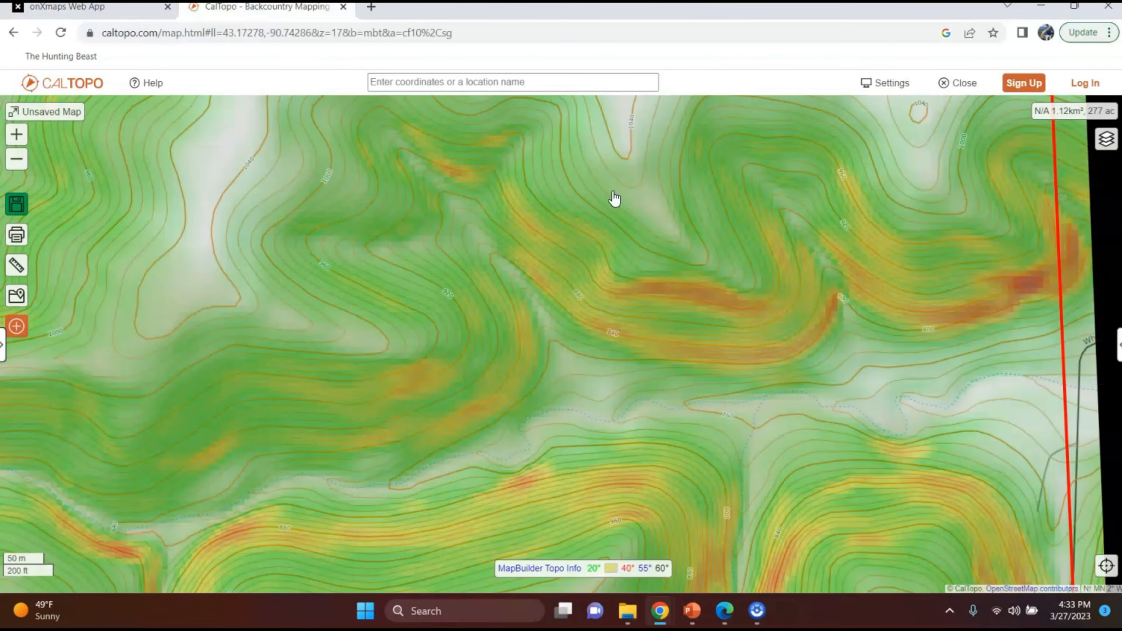
scroll(688, 327, down, 1)
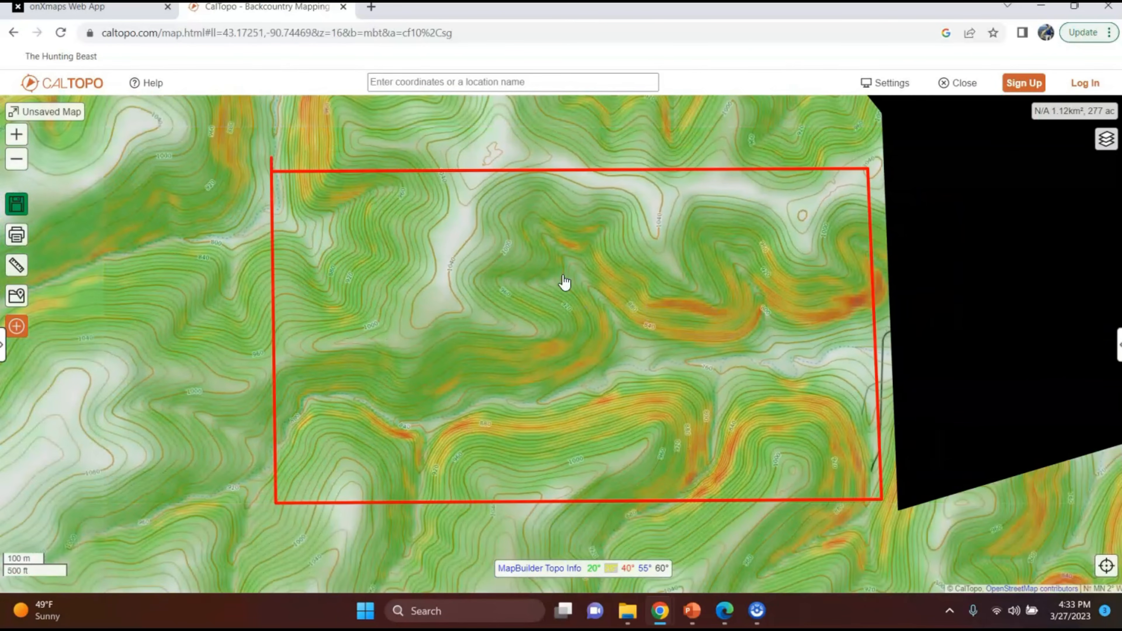
click(1119, 345)
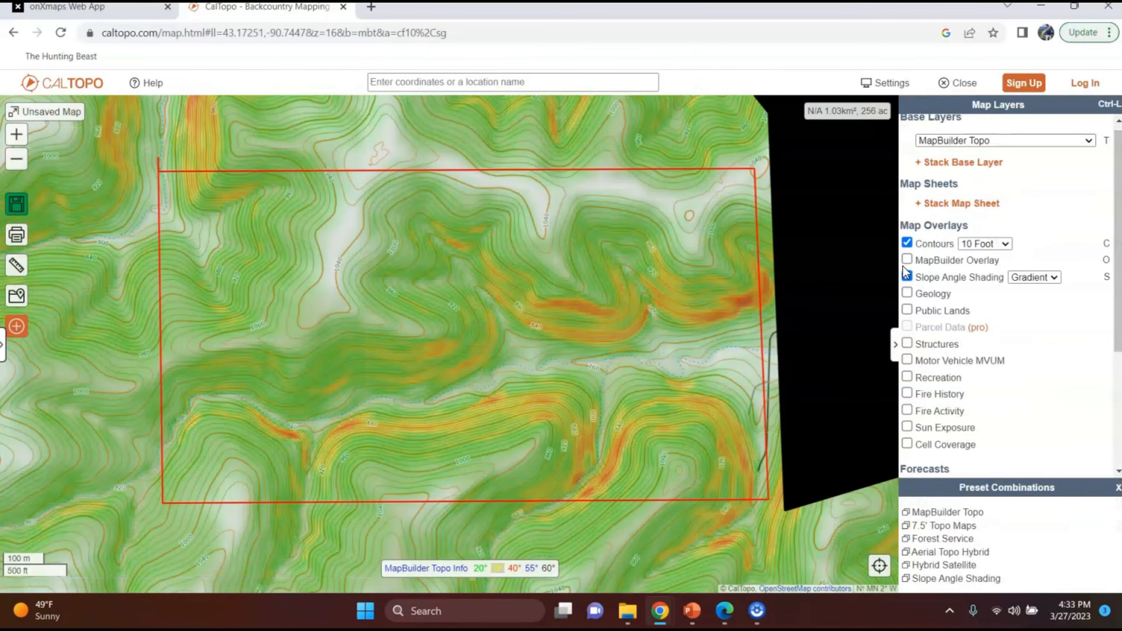
click(906, 277)
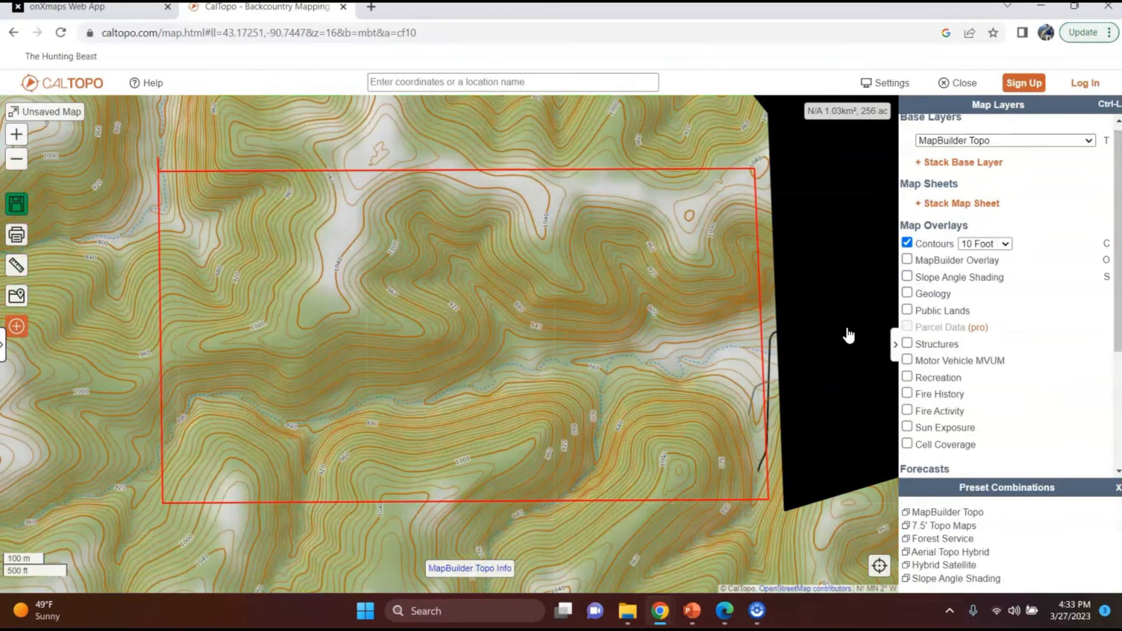
Turn on the Sun Exposure overlay for October and set its time to 2:30PM
drag(565, 380, 570, 397)
scroll(570, 402, down, 1)
scroll(570, 402, up, 1)
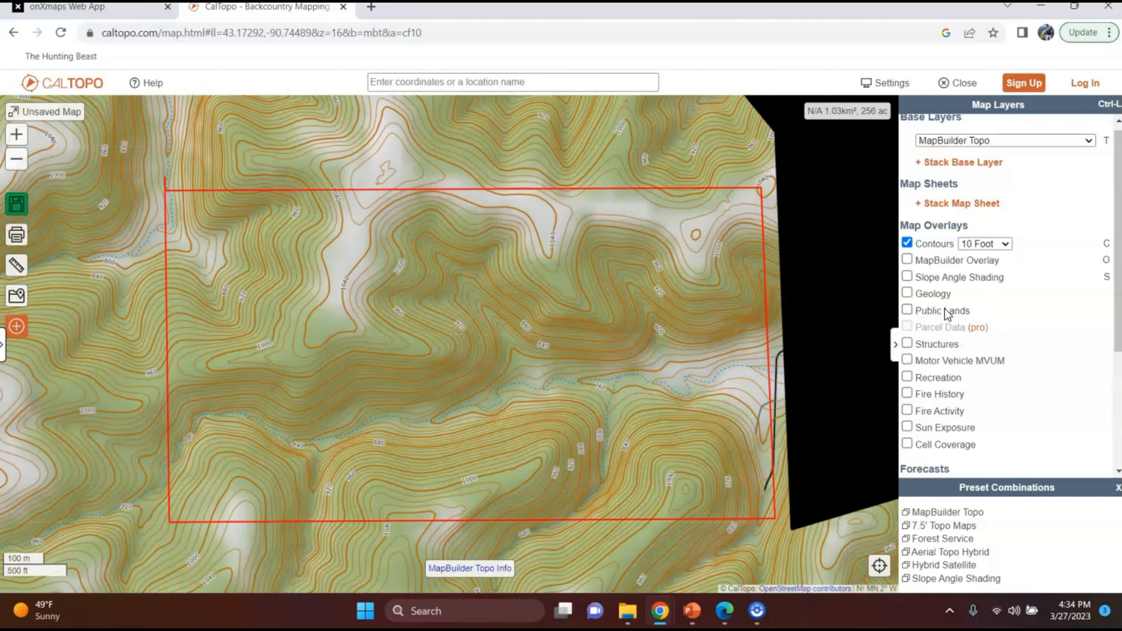
click(905, 428)
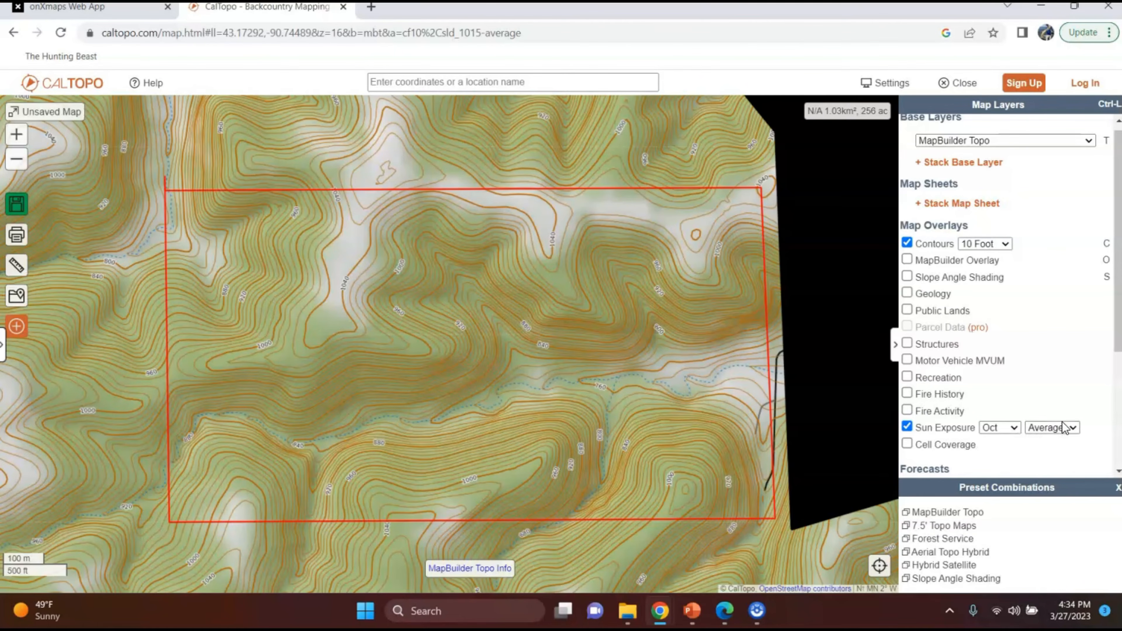
click(1063, 431)
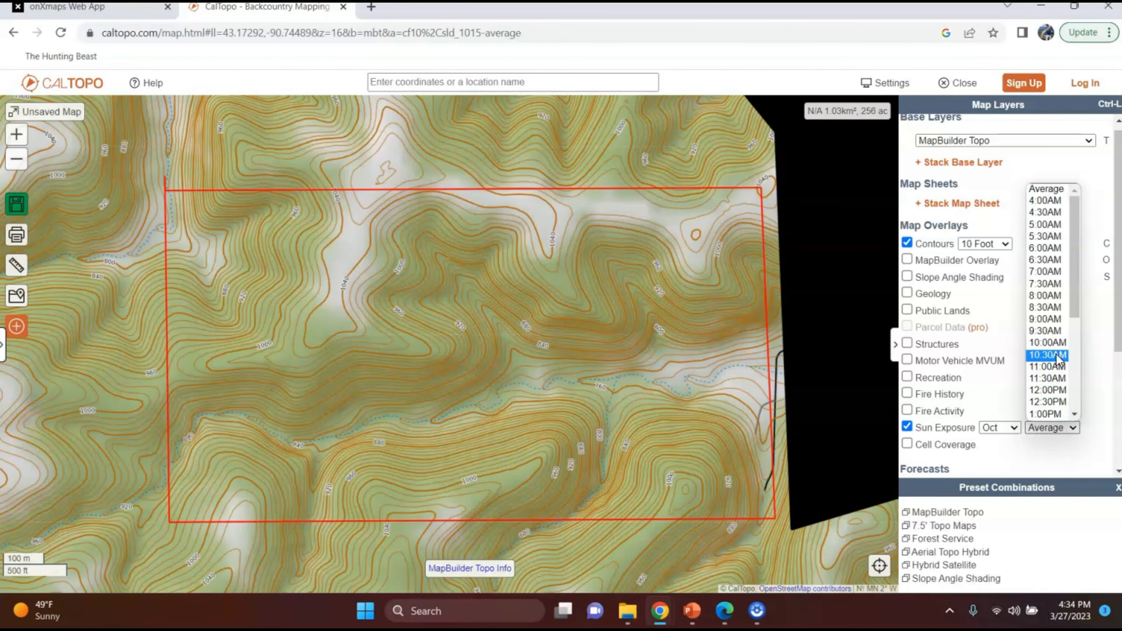
scroll(1057, 360, down, 5)
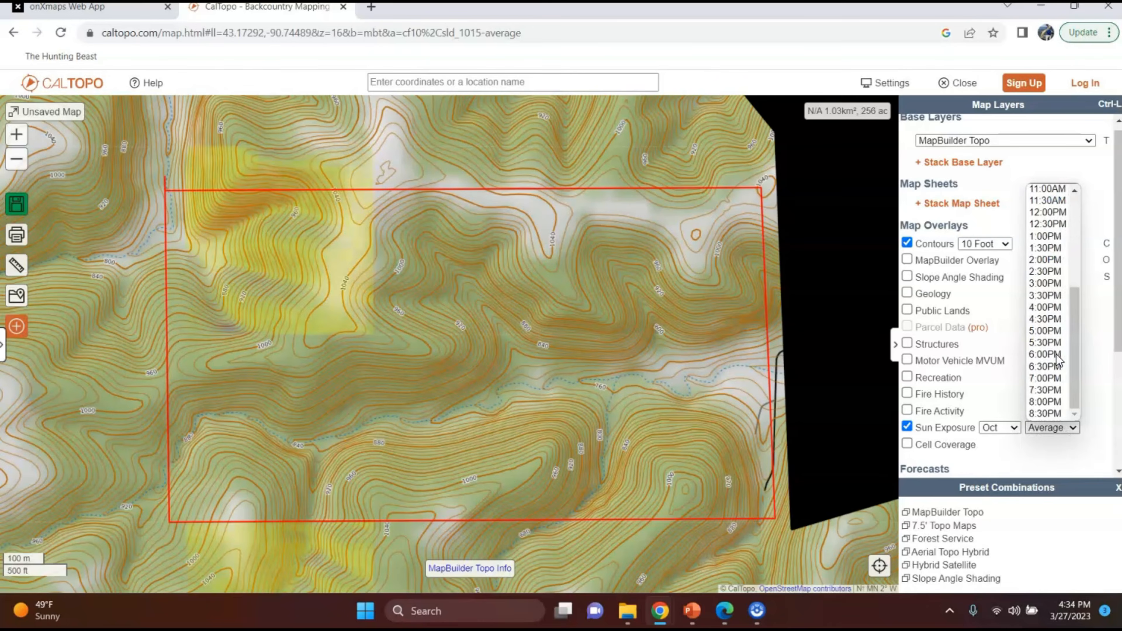
click(1054, 271)
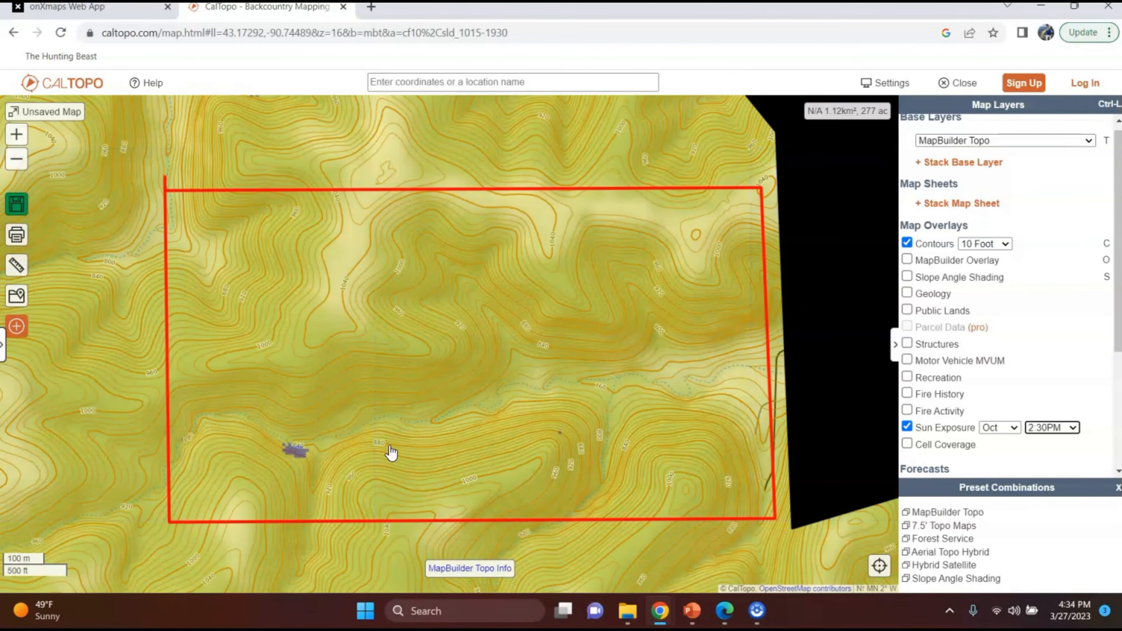
Examine the shaded patch in the property's southwestern draw and set the October sun exposure time to 3:00PM
drag(304, 466, 399, 435)
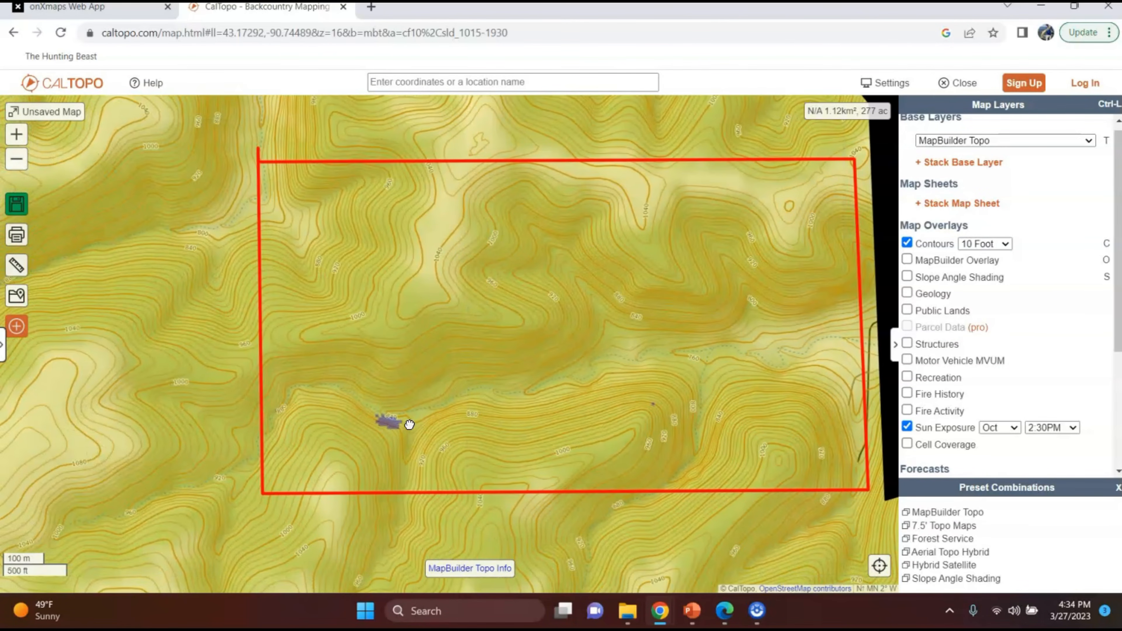
scroll(378, 445, down, 1)
scroll(378, 446, up, 1)
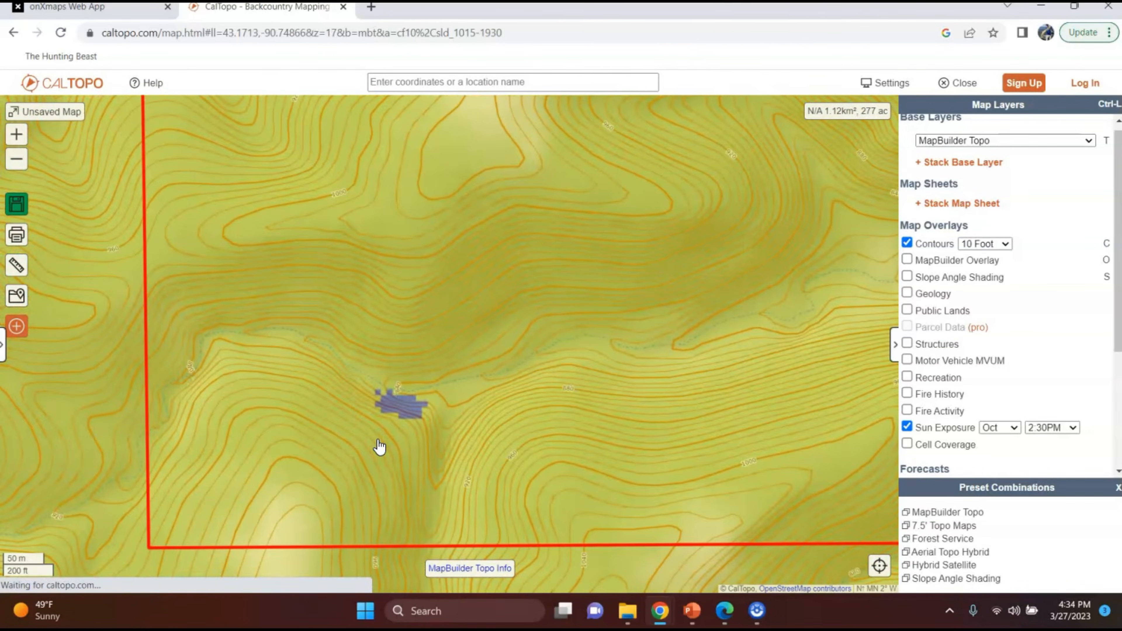
drag(408, 444, 429, 429)
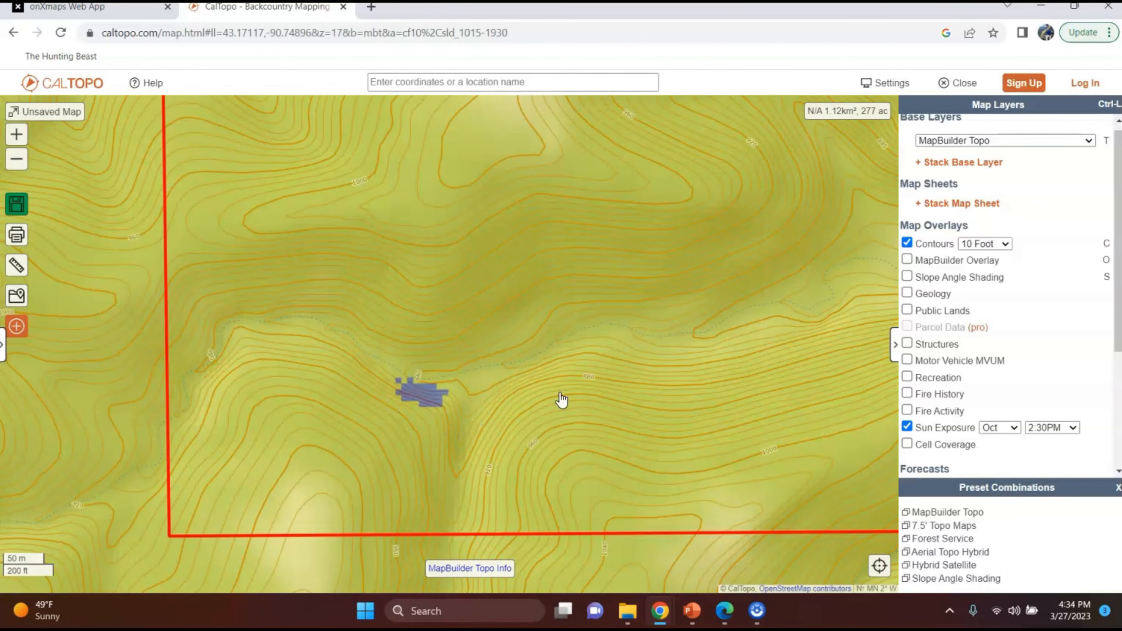
click(1051, 427)
scroll(1052, 371, down, 1)
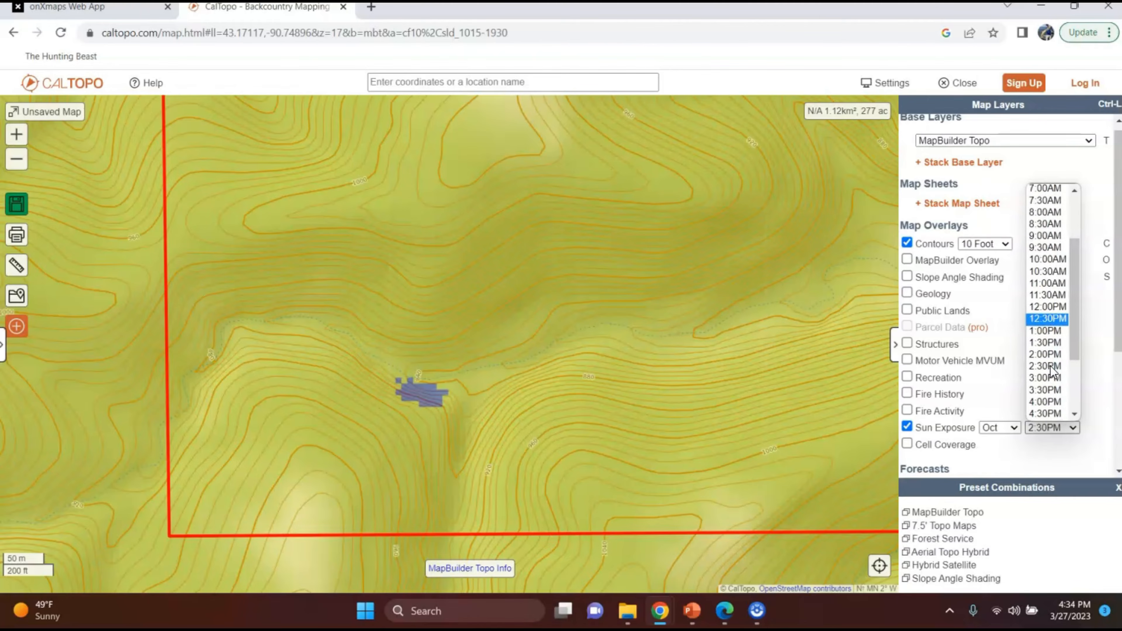
click(1050, 378)
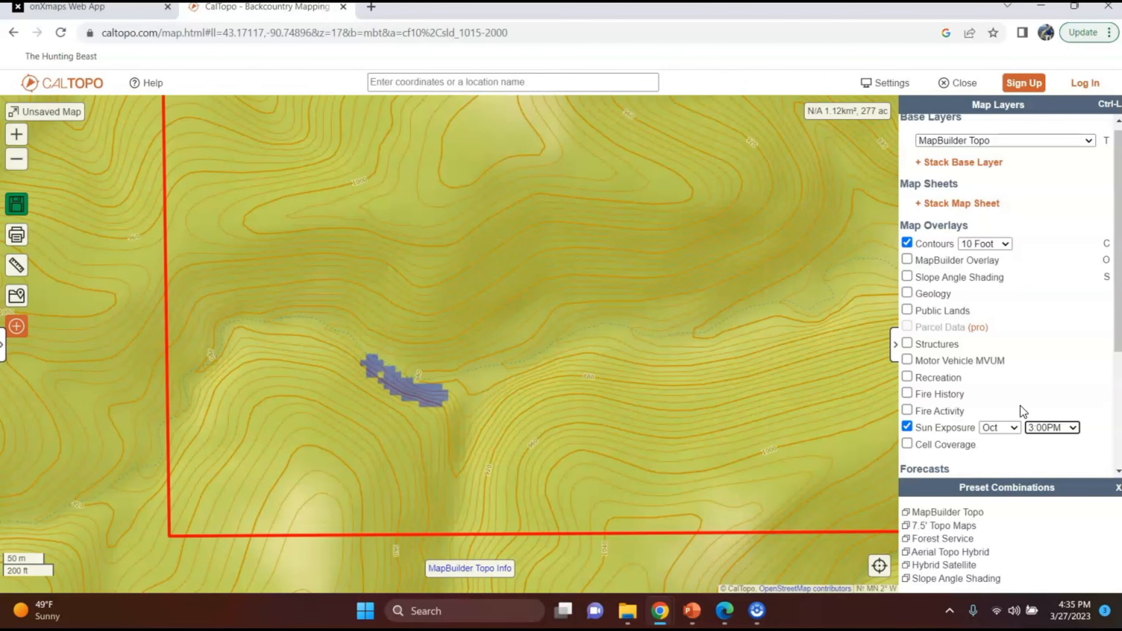
Compare the October shade around the southwestern draw at 4:00PM and at 5:00PM
click(1053, 428)
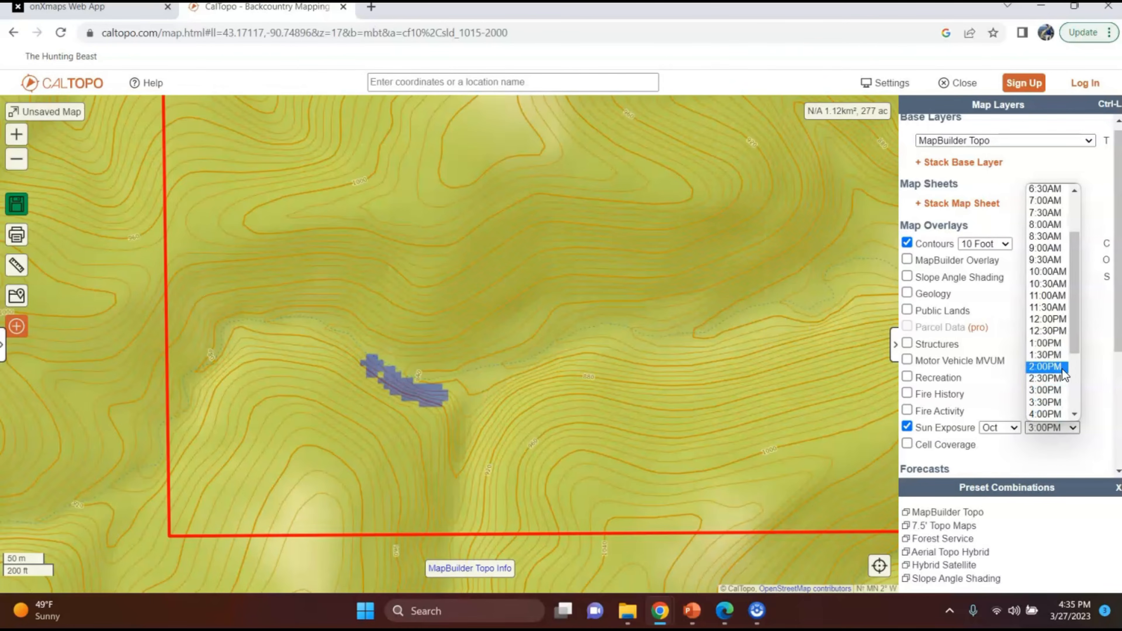
scroll(1064, 394, down, 1)
click(1055, 384)
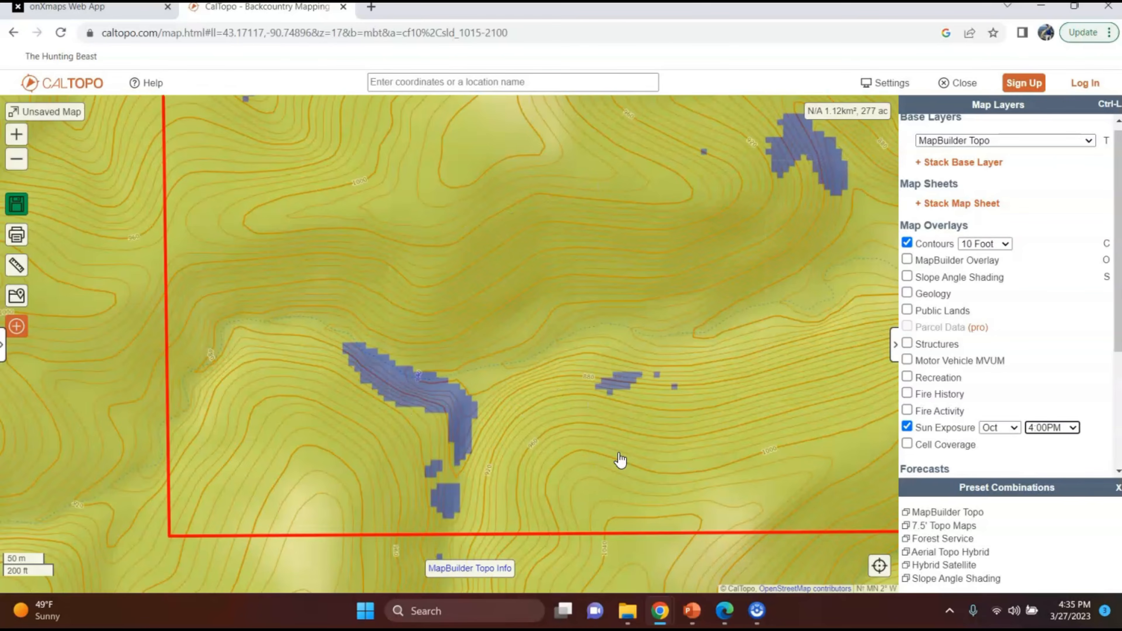
click(1043, 428)
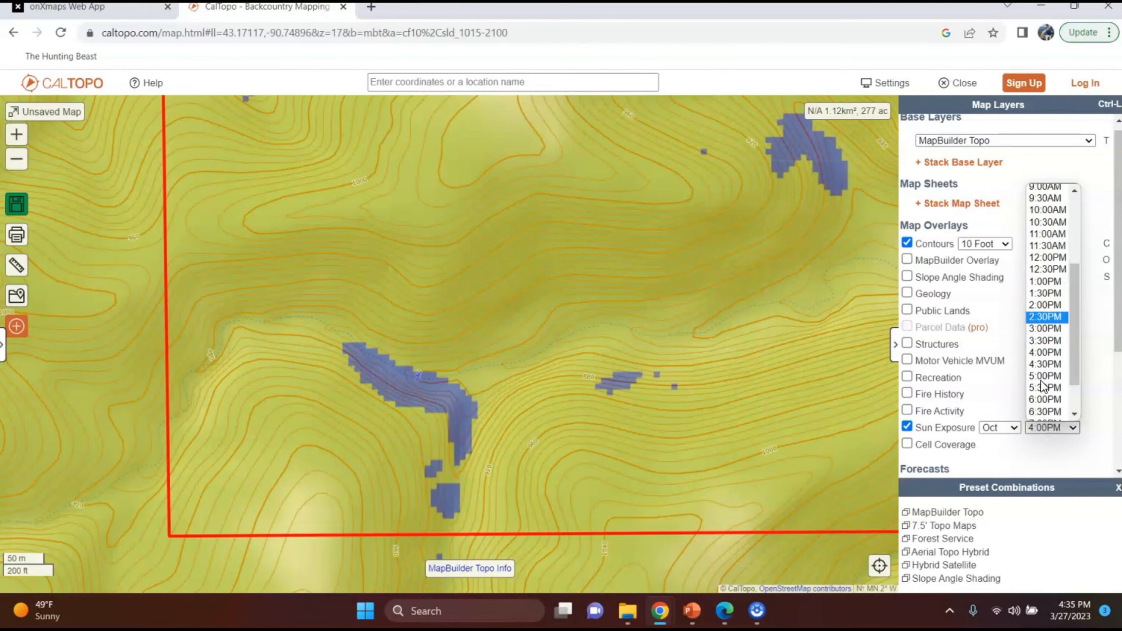
click(1044, 383)
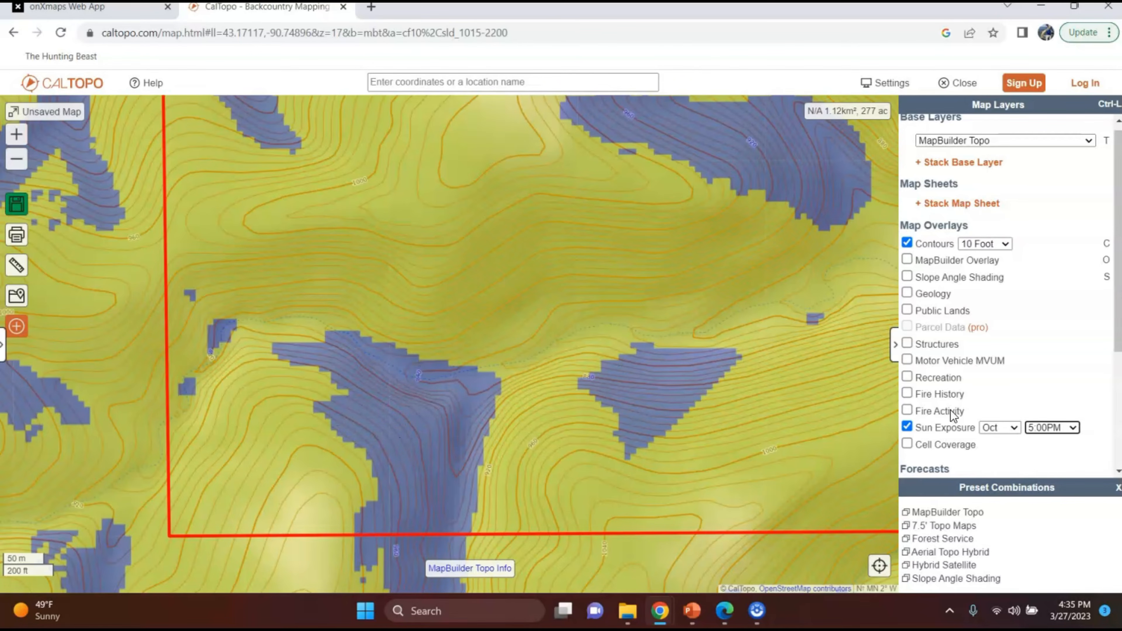
Check the October sun exposure at 4:30PM, then advance it to 6:00PM
click(1030, 428)
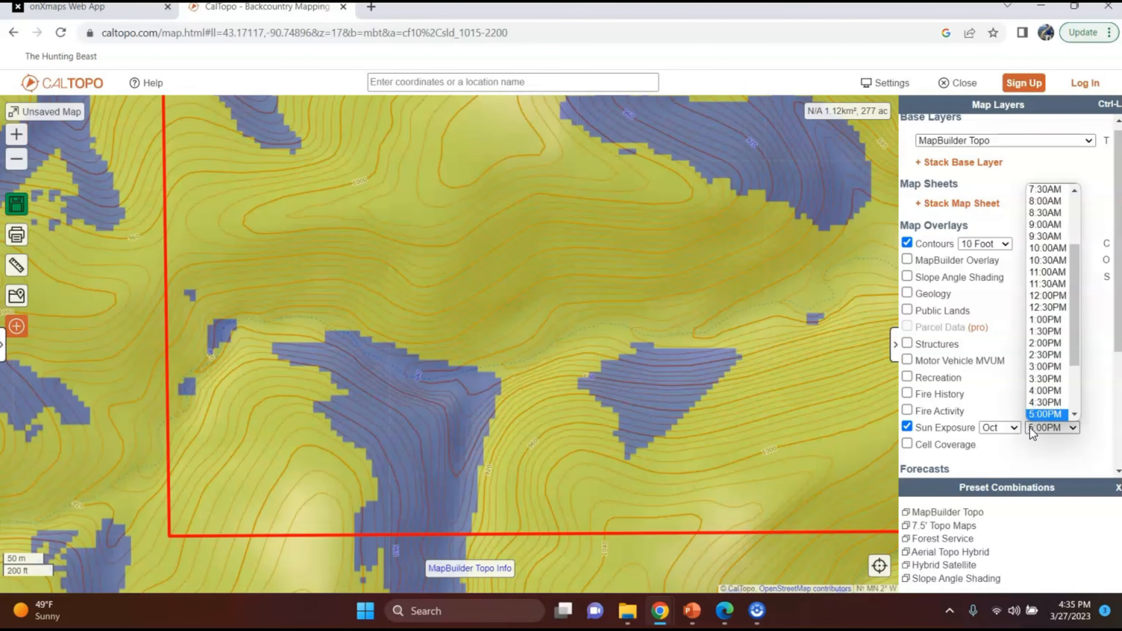
click(1063, 402)
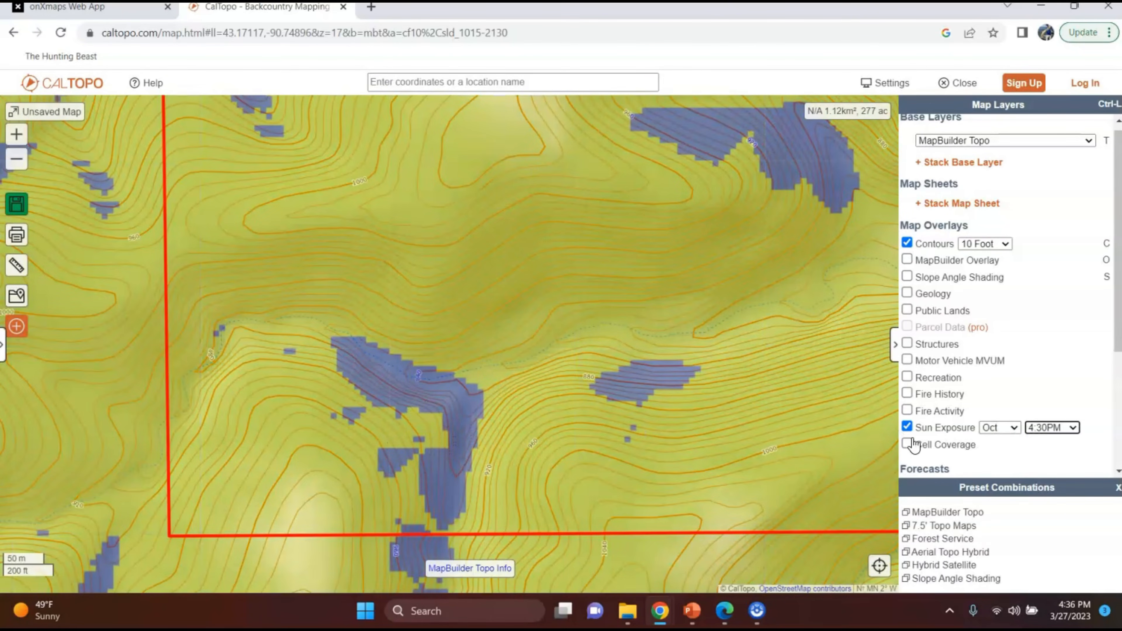
click(1059, 428)
scroll(1049, 398, down, 3)
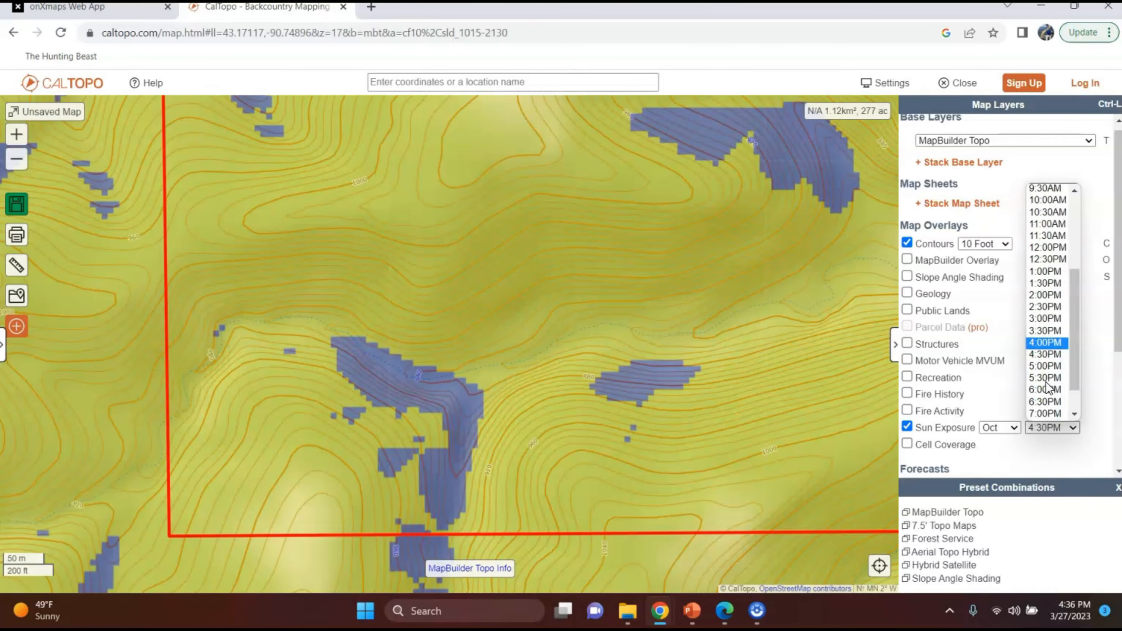
click(1048, 390)
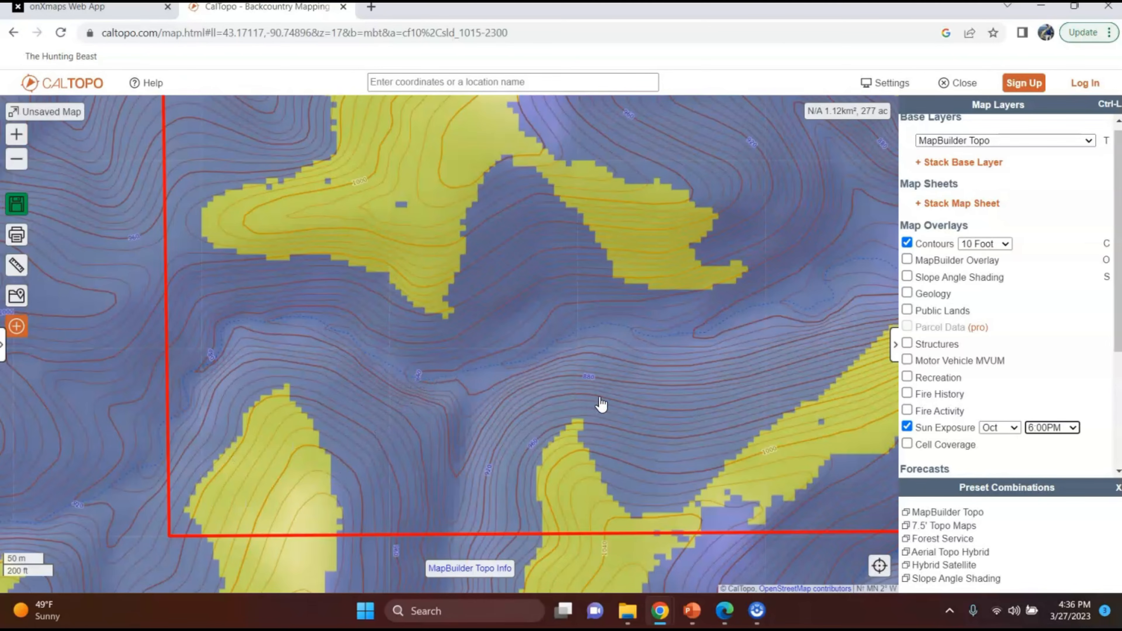
Step the October sun exposure back through 5:00PM and 3:00PM to 2:30PM to trace where the shade starts
click(1058, 429)
click(1046, 391)
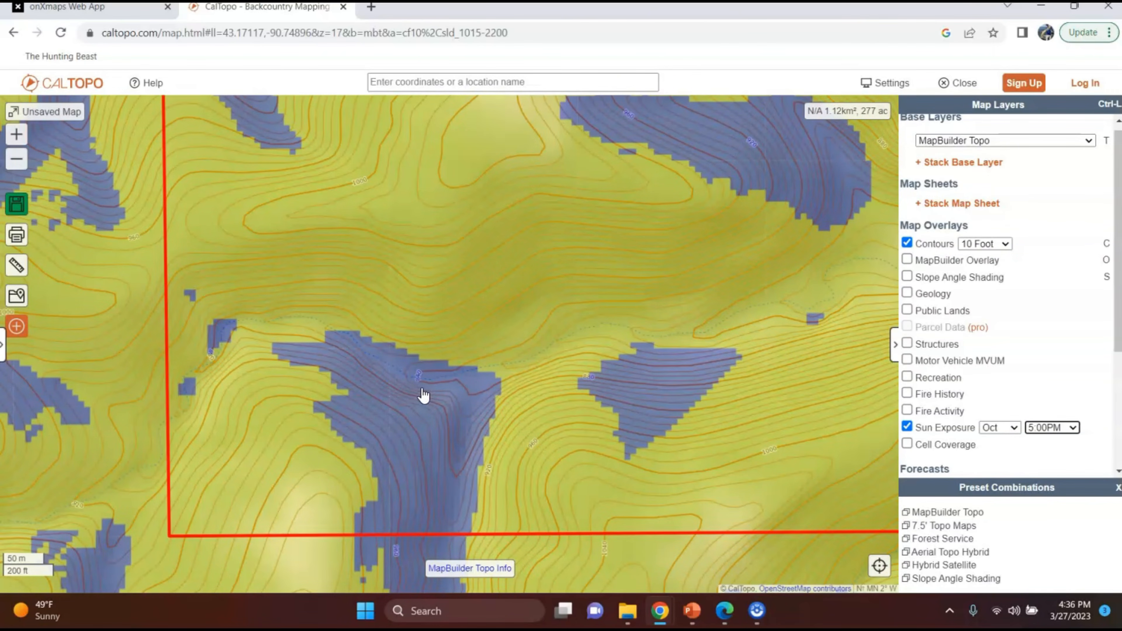
click(1041, 431)
click(1033, 376)
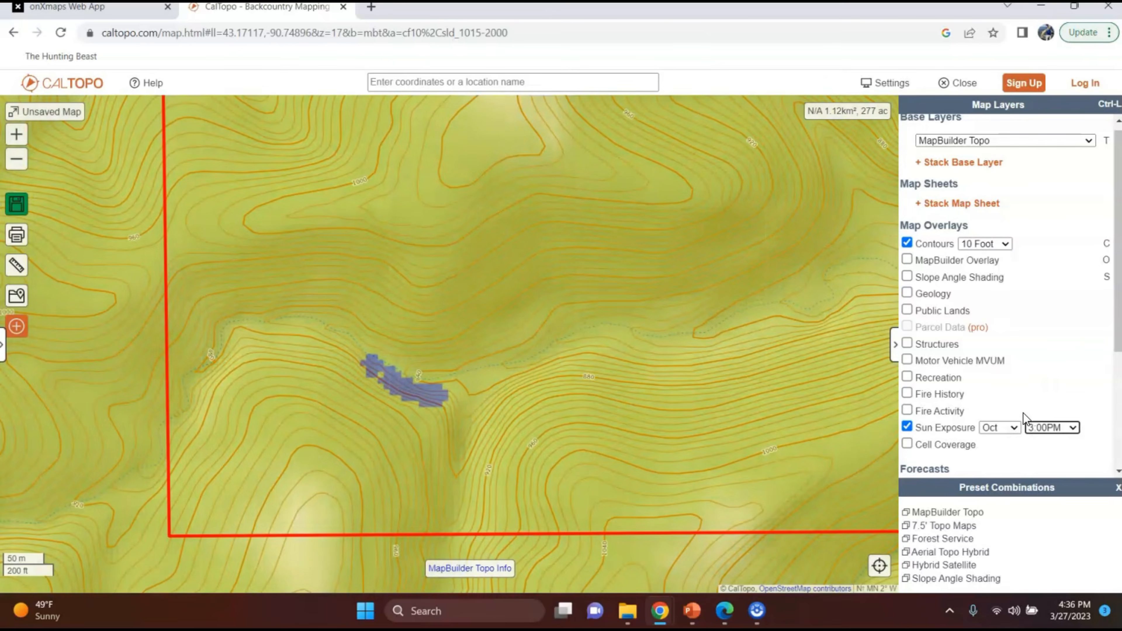
click(1042, 430)
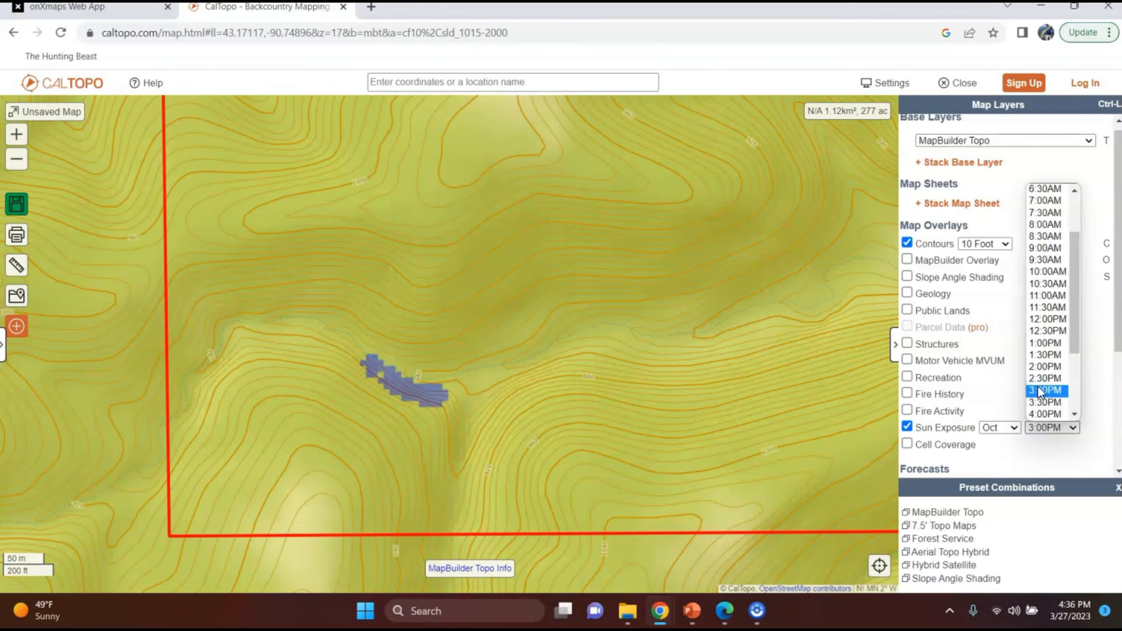
click(1041, 387)
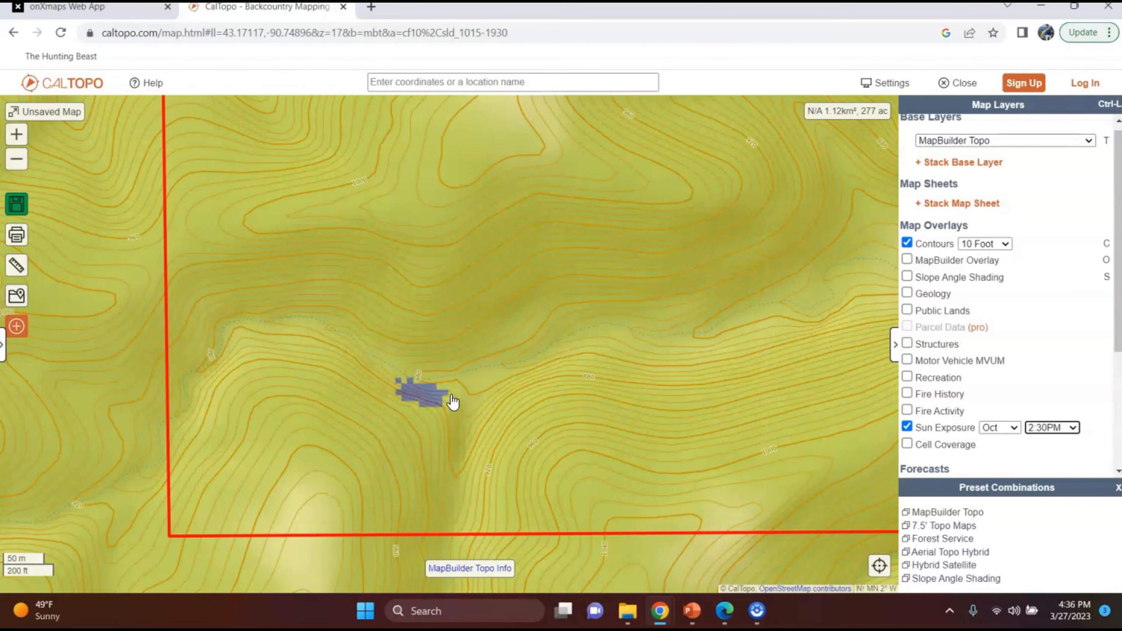
Set the October sun exposure to 5:30PM and examine the shaded slopes across the whole property
click(1063, 427)
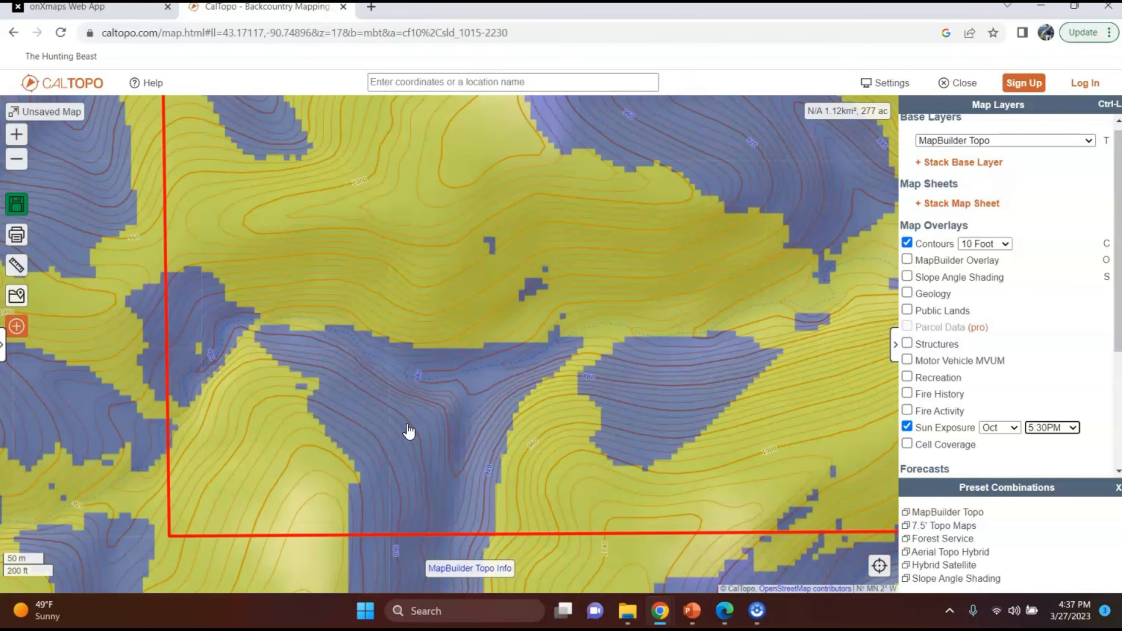
drag(528, 351, 466, 398)
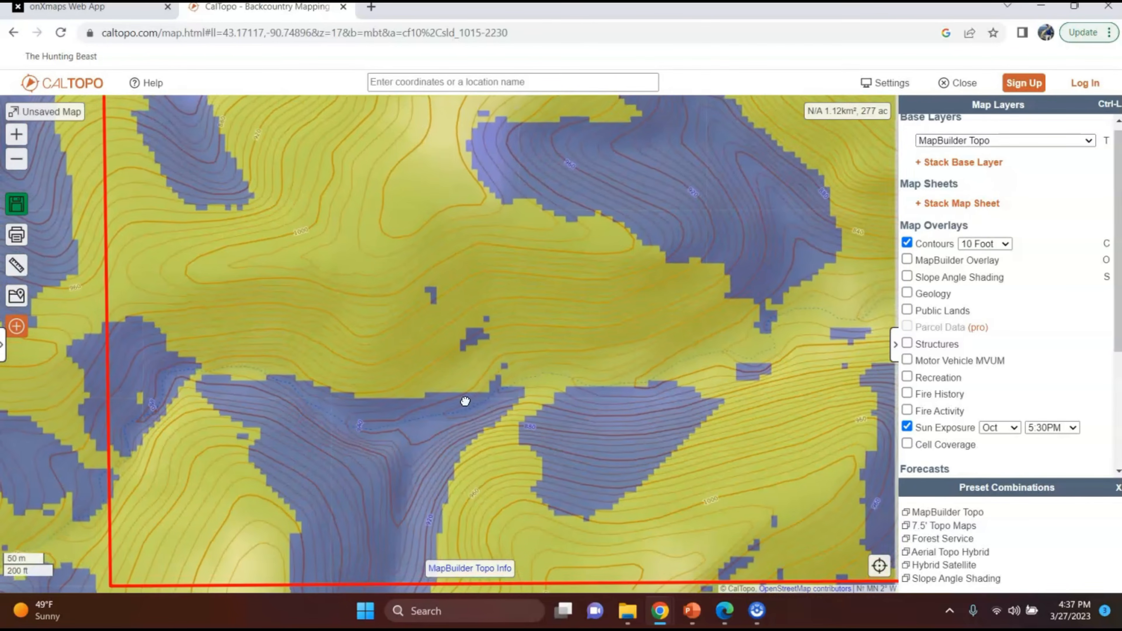
drag(574, 360, 433, 444)
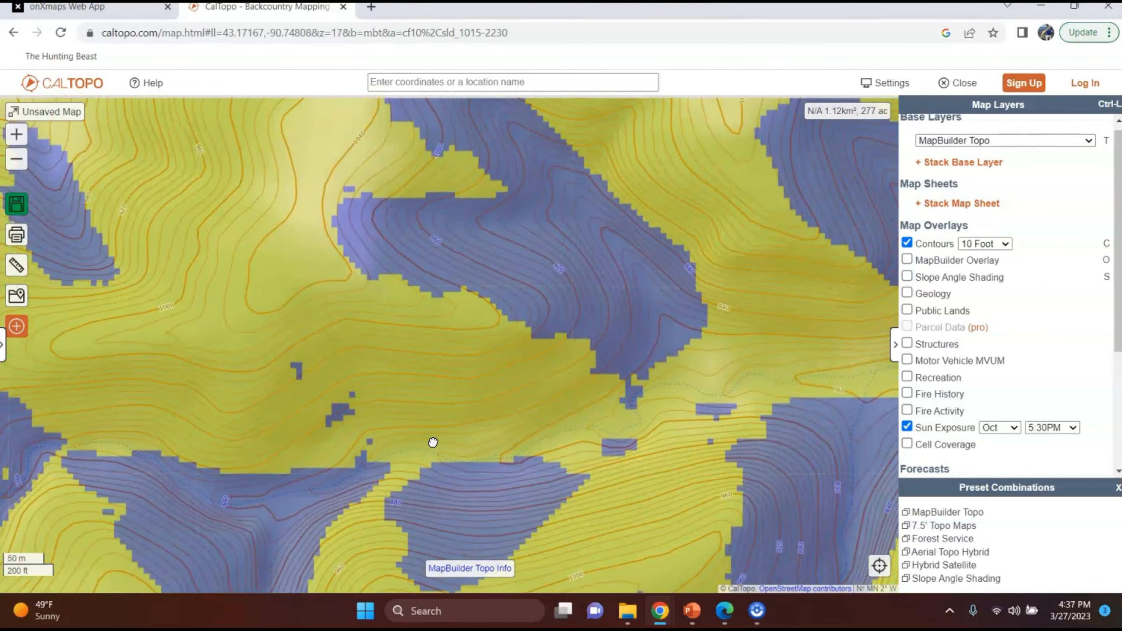
scroll(522, 382, up, 1)
scroll(523, 388, down, 1)
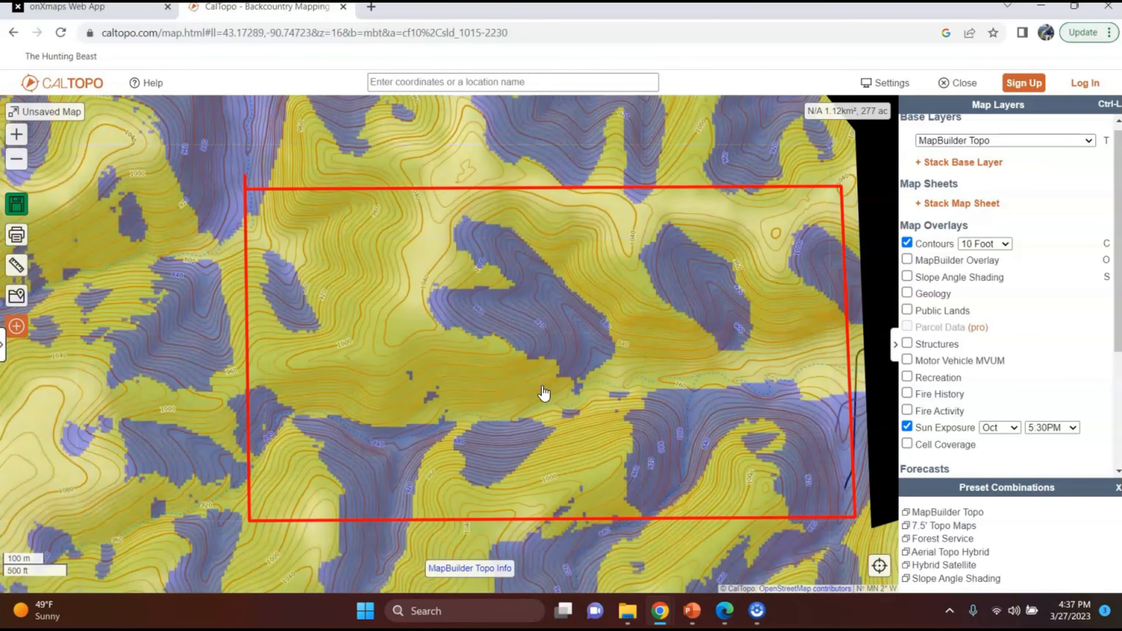
drag(547, 396, 481, 395)
Change the sun exposure to December at 3:30PM with the whole property outline in view
click(1012, 426)
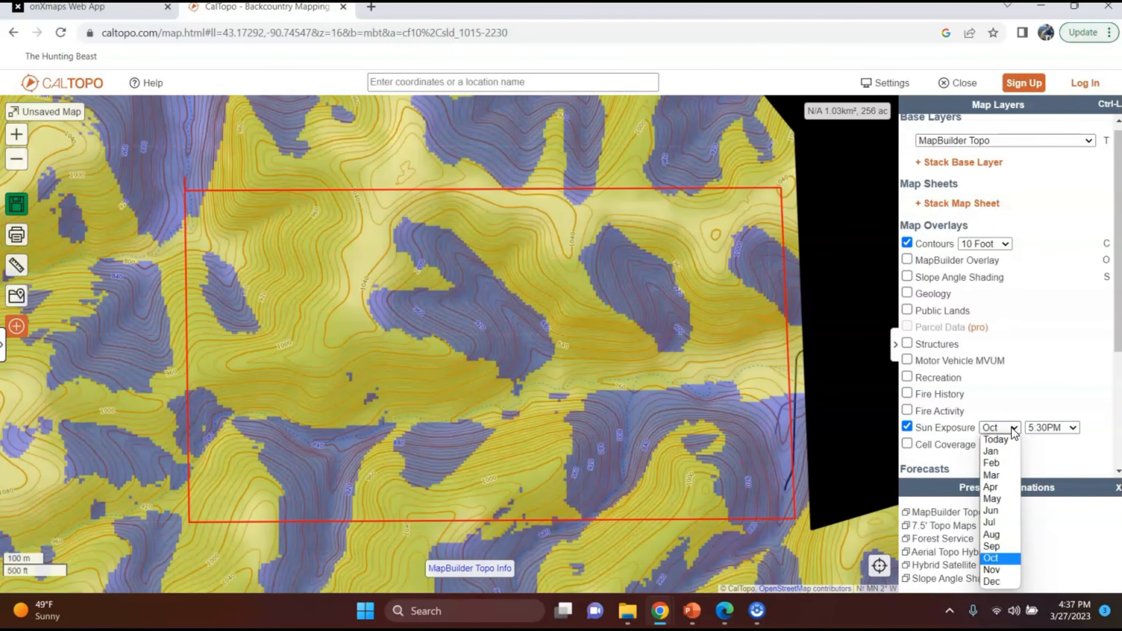
click(991, 580)
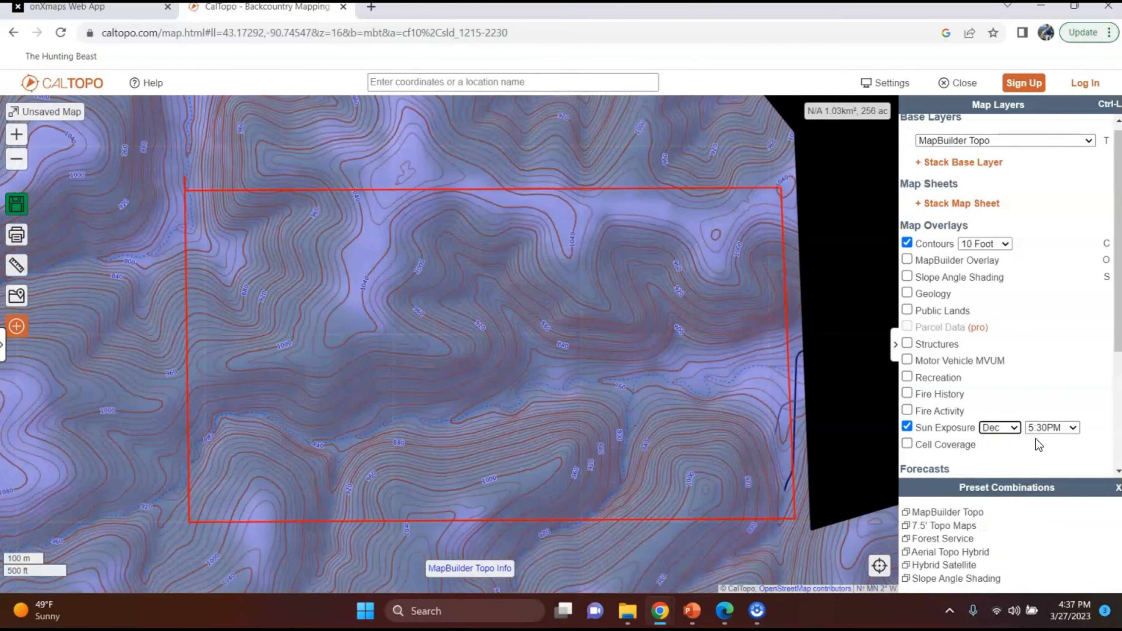
click(1041, 429)
click(1057, 374)
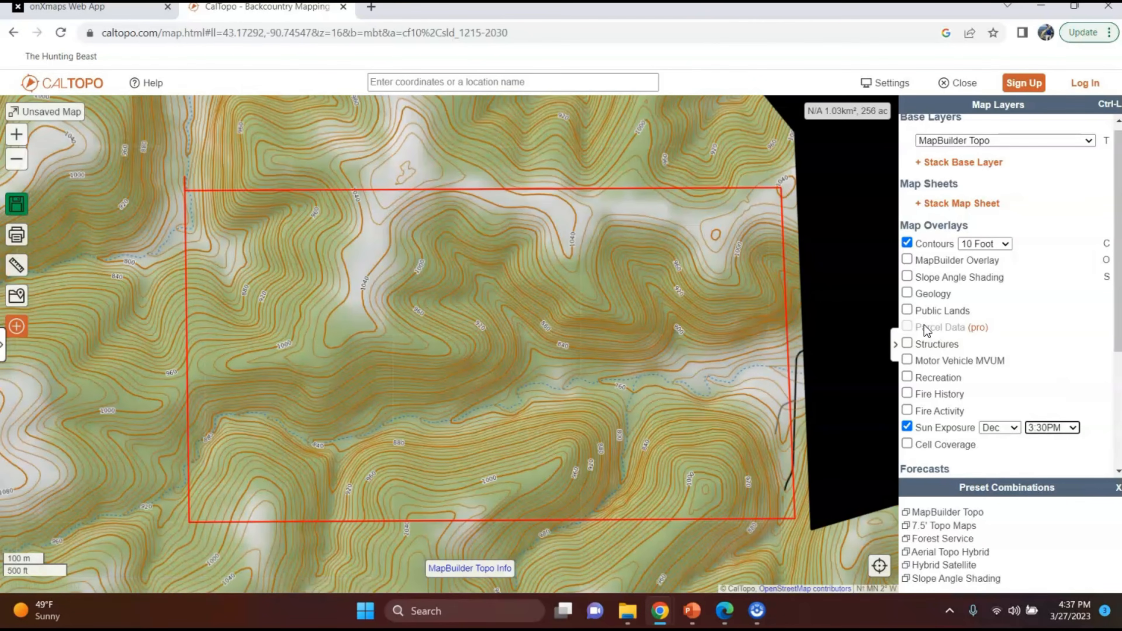
drag(693, 356, 667, 362)
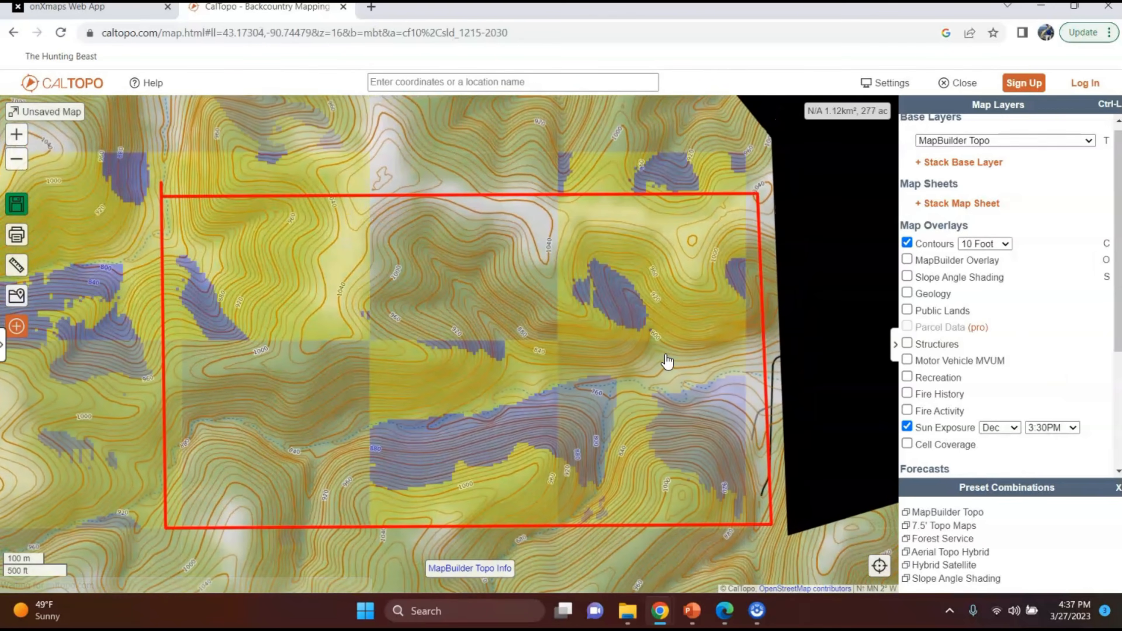
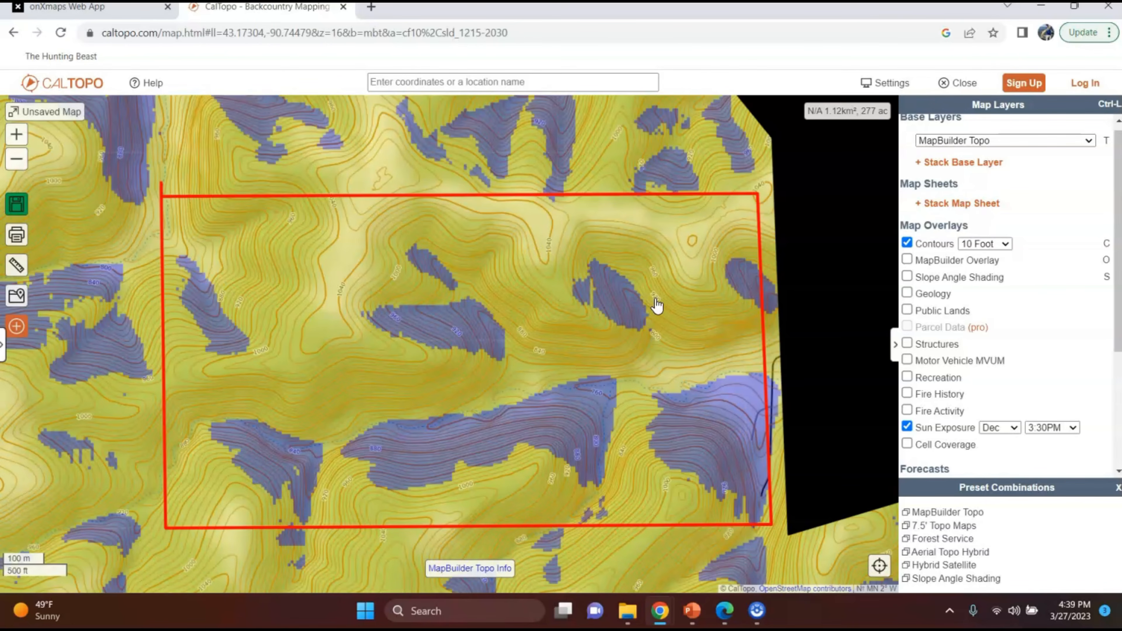
Switch to the onX map and tilt the marked-up property into a 3D view looking north
click(88, 14)
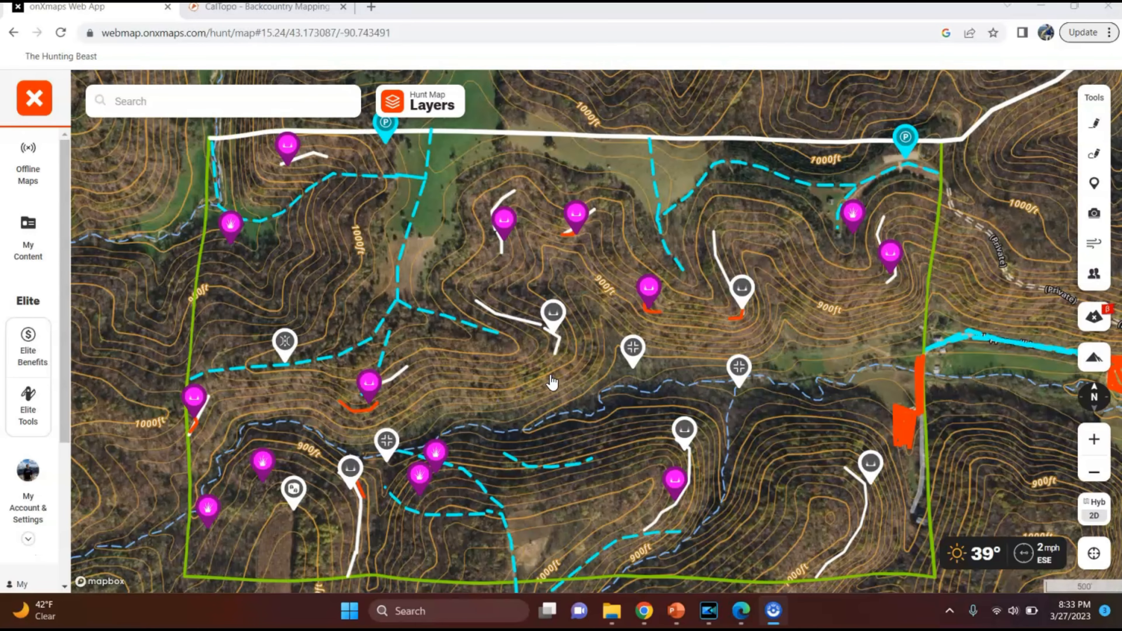
scroll(551, 381, up, 5)
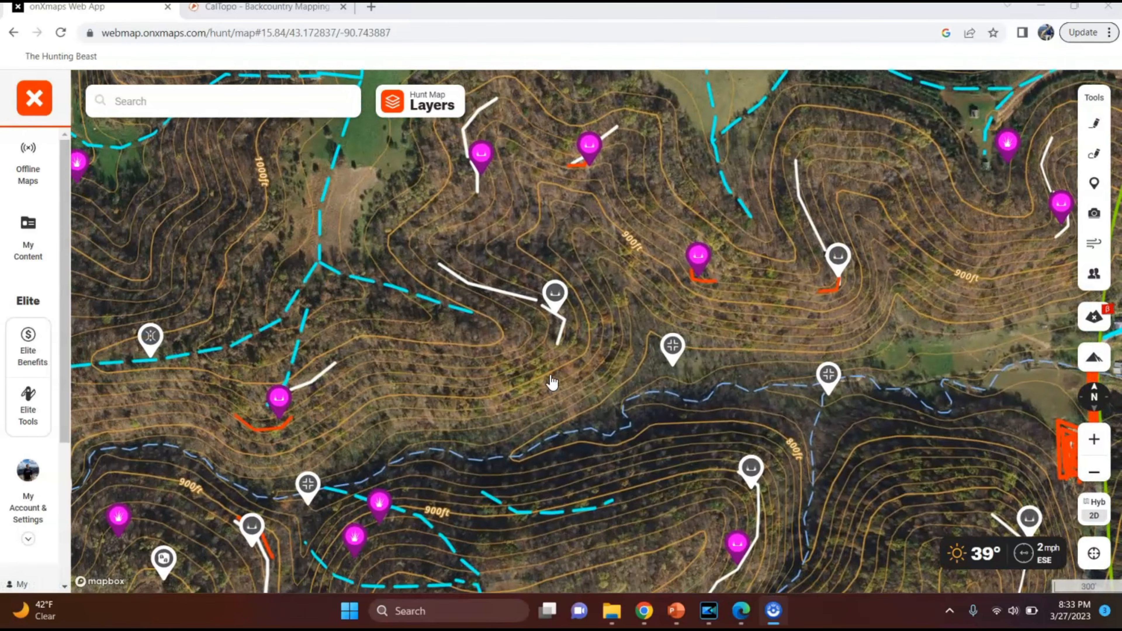
scroll(551, 381, down, 3)
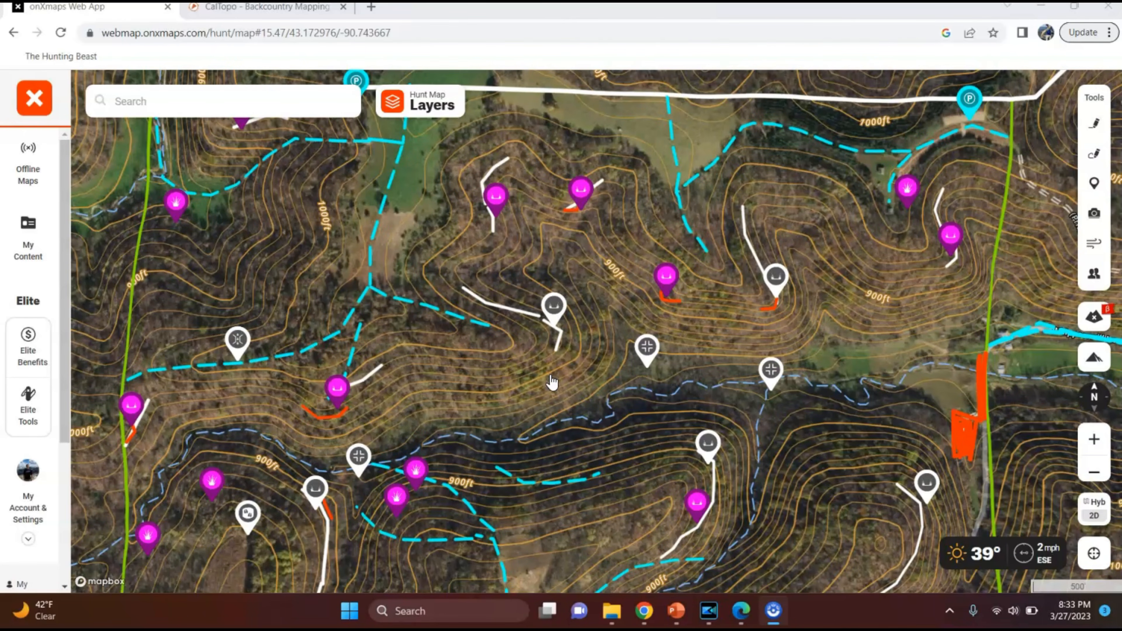
drag(551, 381, 544, 278)
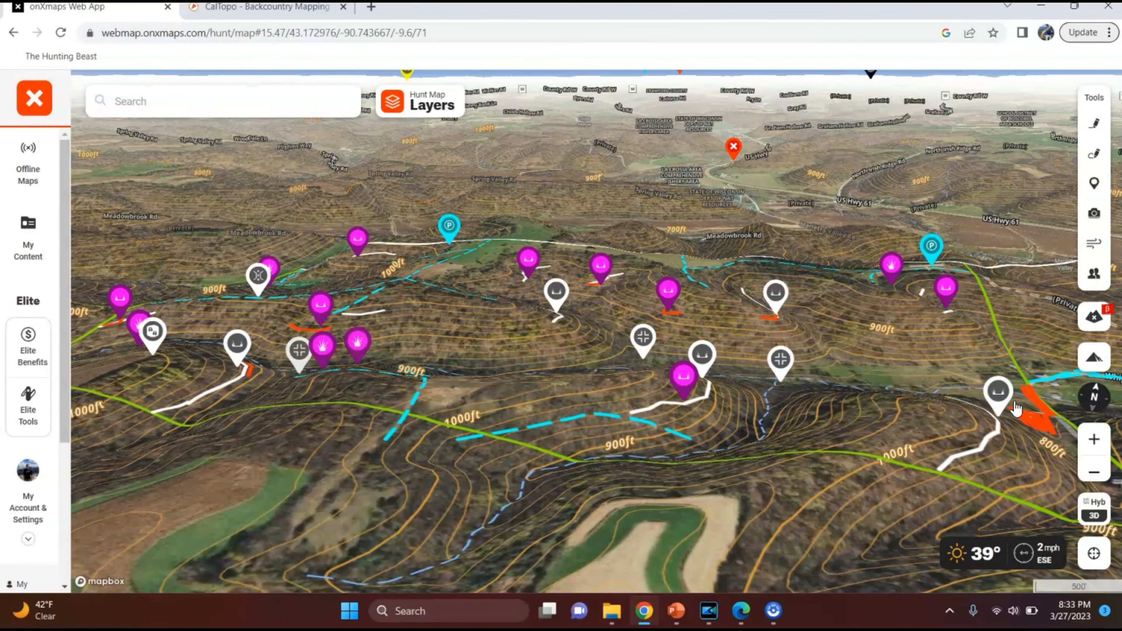
Raise the 3D elevation exaggeration above the default so the property's ridges and valleys stand out
click(1095, 514)
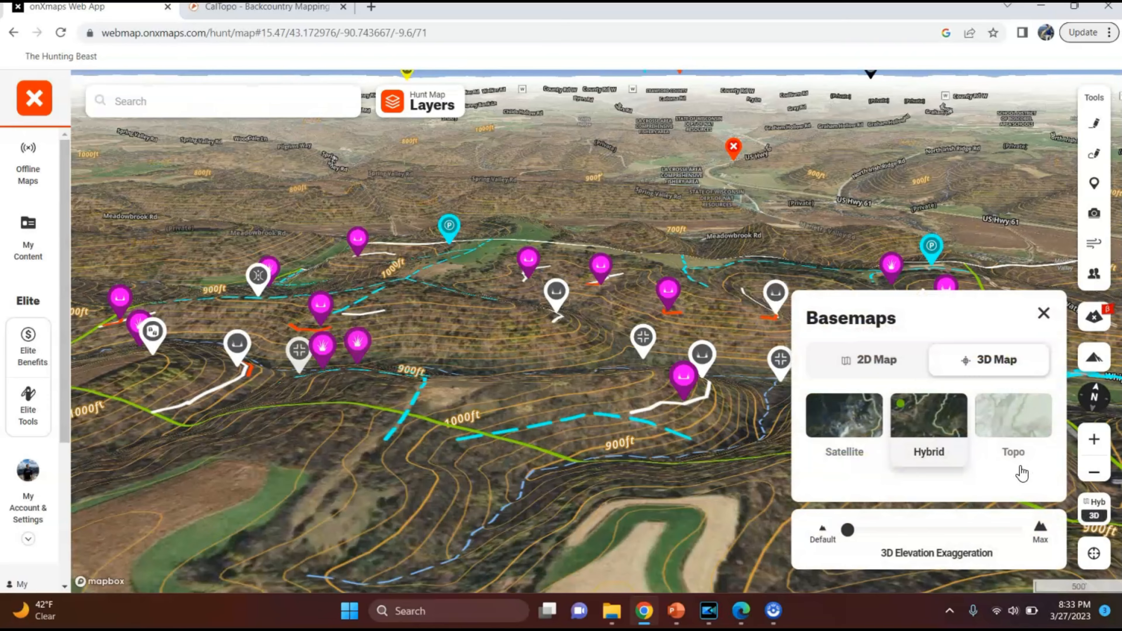
drag(850, 538, 915, 539)
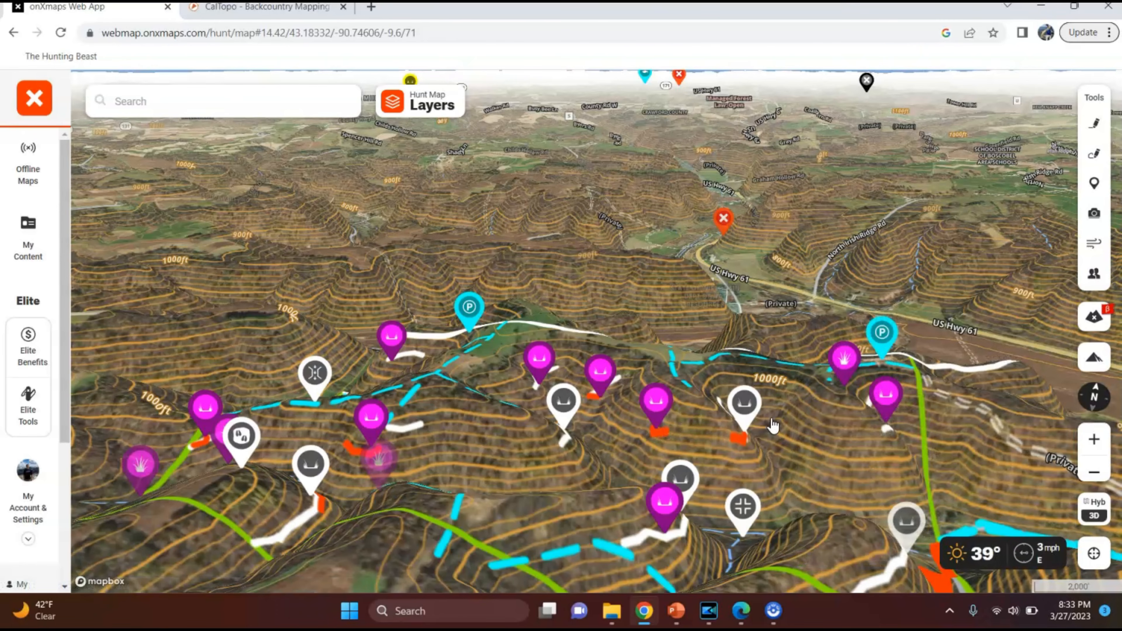
scroll(663, 453, up, 3)
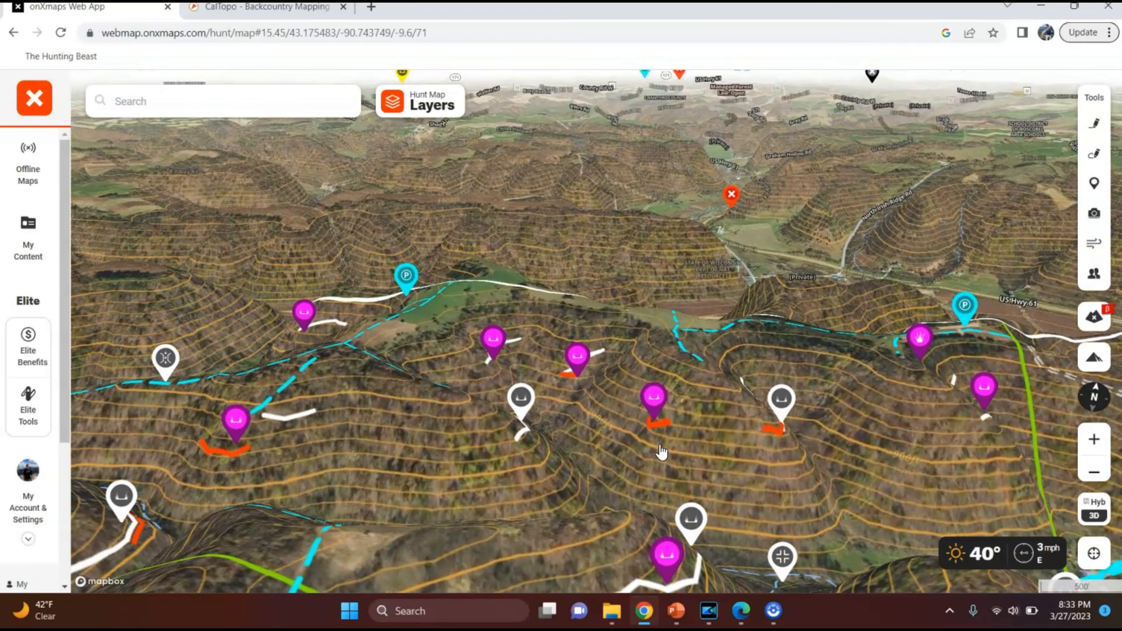
Orbit the exaggerated 3D terrain from north to west and examine the bedding points and creek junctions
drag(661, 451, 640, 416)
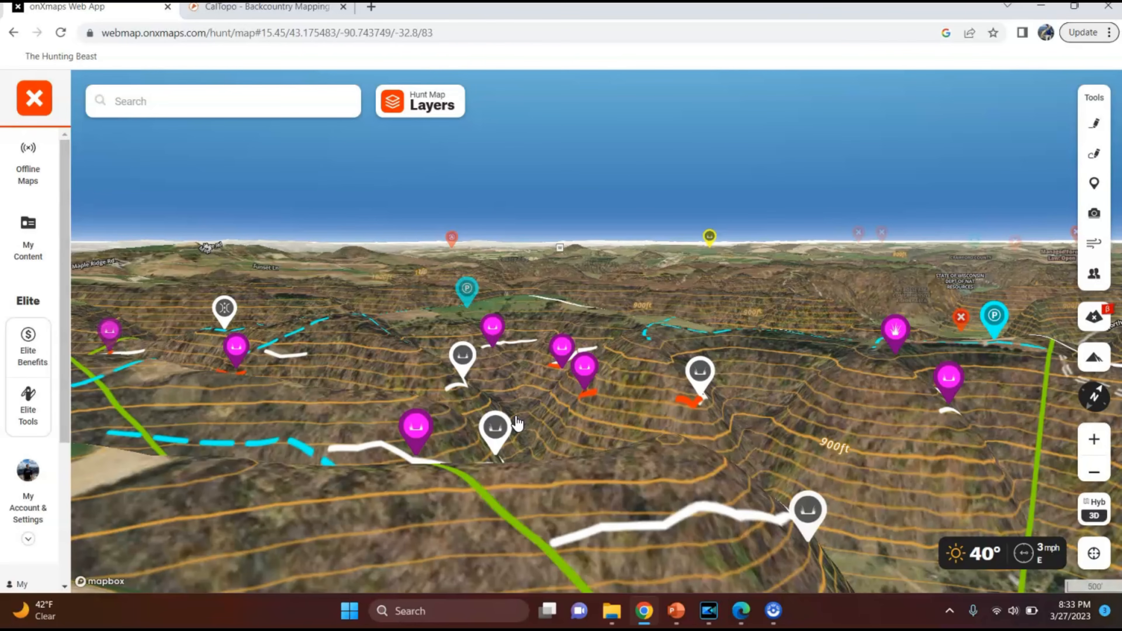
drag(566, 439, 535, 420)
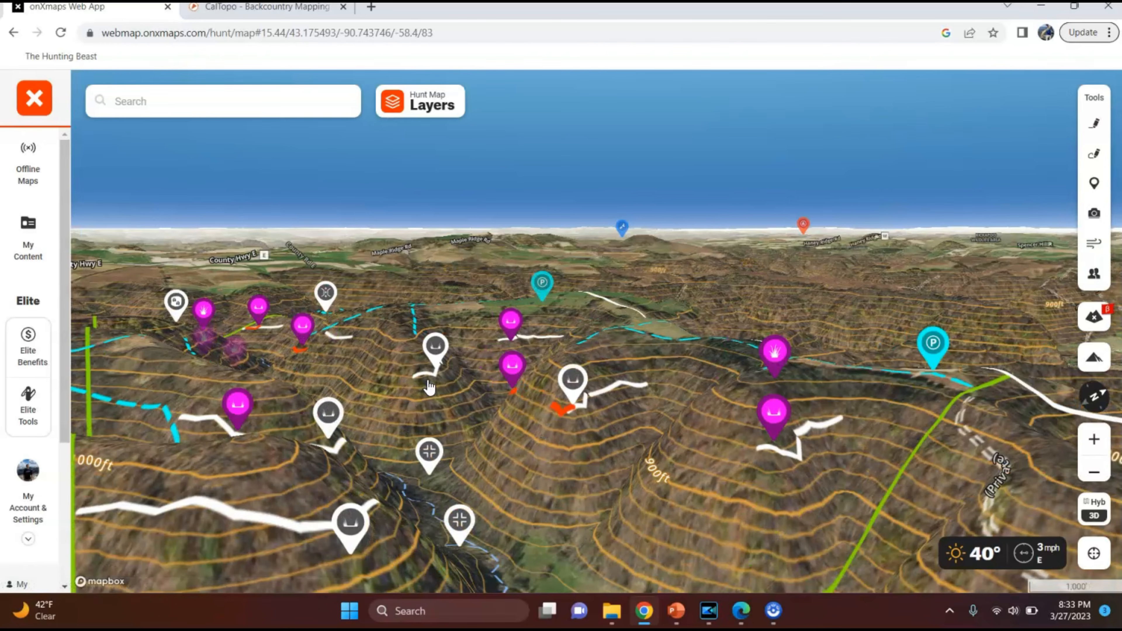
mouse_move(428, 387)
mouse_down()
mouse_move(506, 393)
mouse_move(502, 380)
mouse_move(416, 370)
mouse_up()
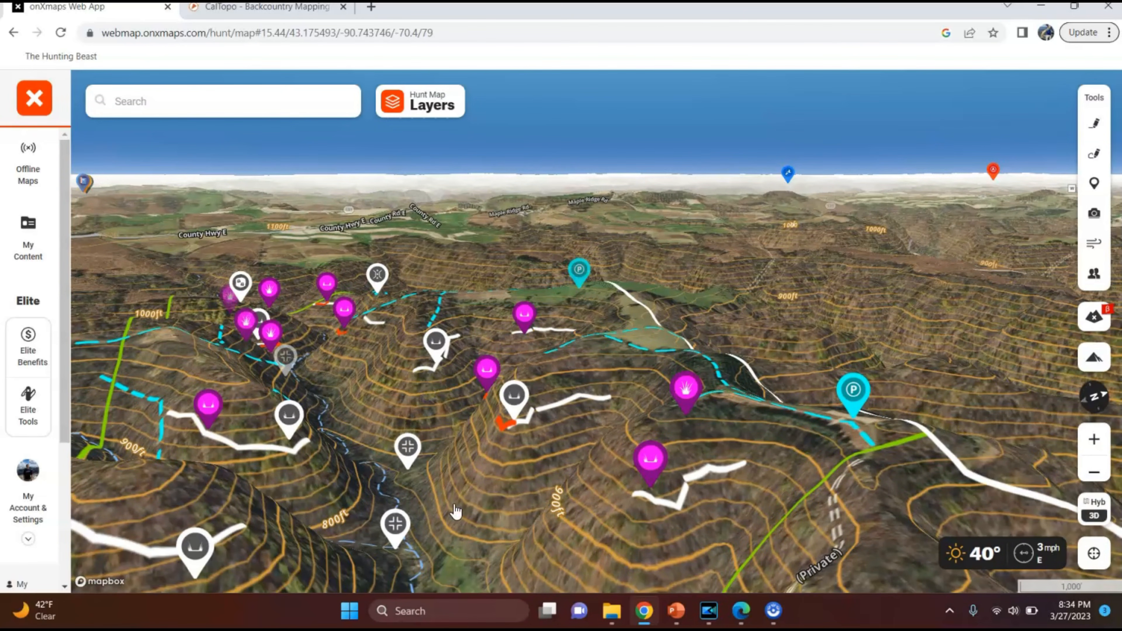
scroll(459, 552, up, 3)
drag(478, 560, 494, 560)
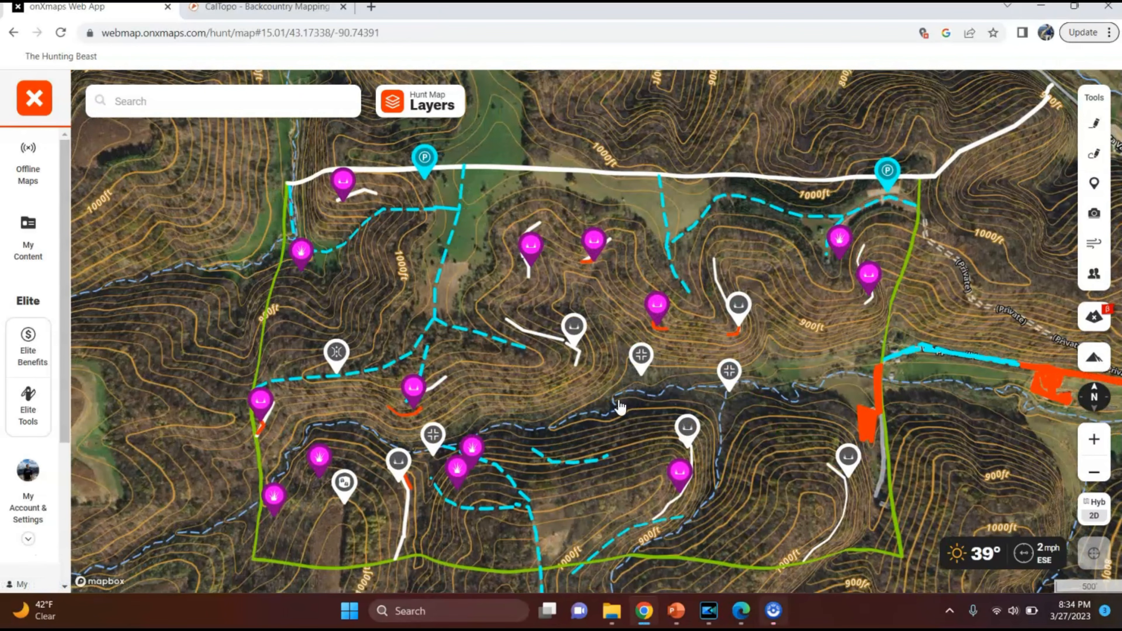
Add a 0.1-mile waypoint radius around the western parking waypoint on the north road
click(420, 165)
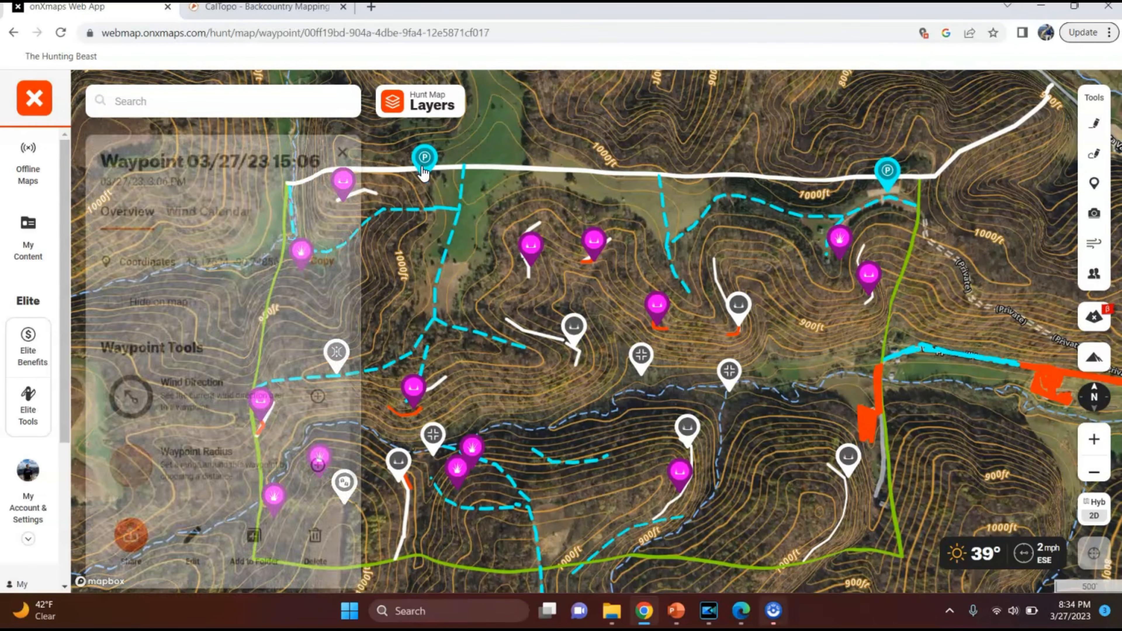
click(317, 434)
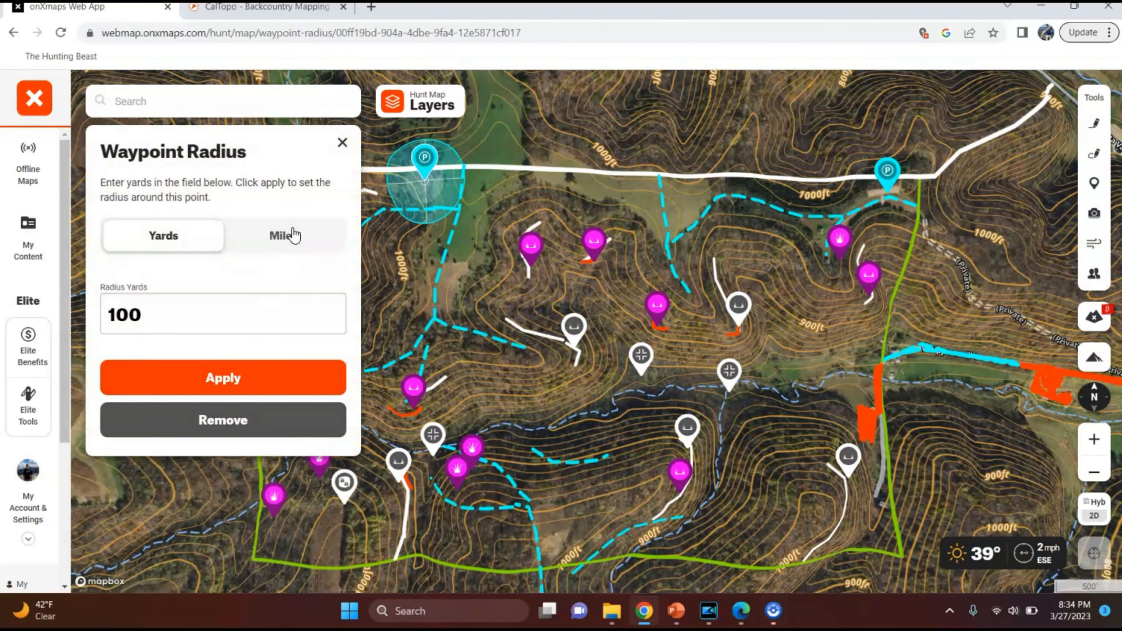
click(278, 248)
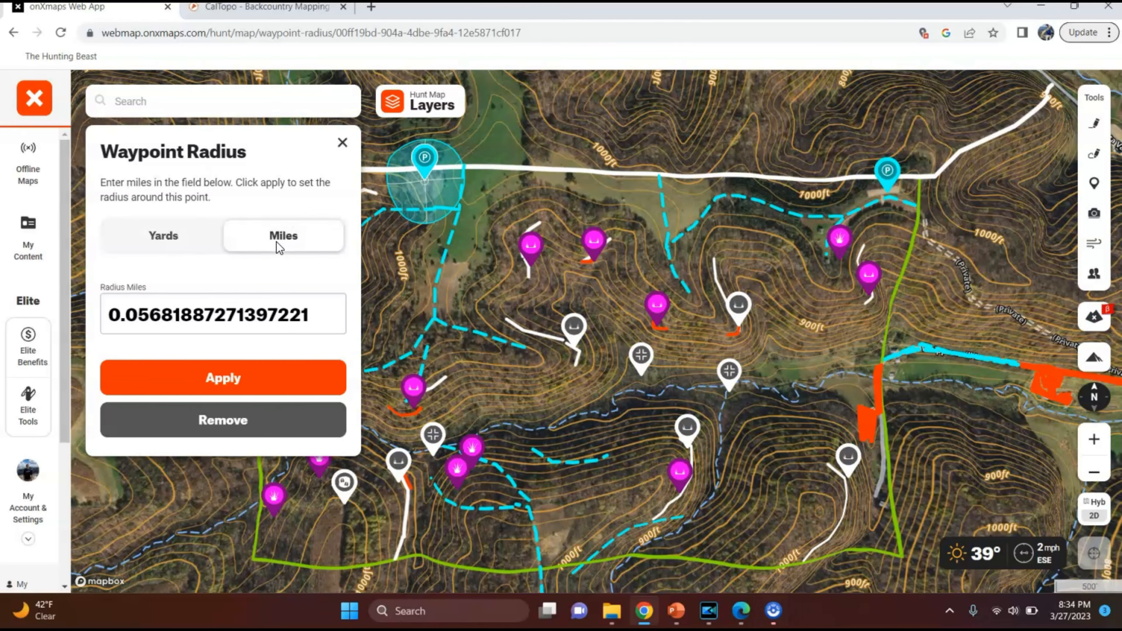
drag(326, 323, 132, 310)
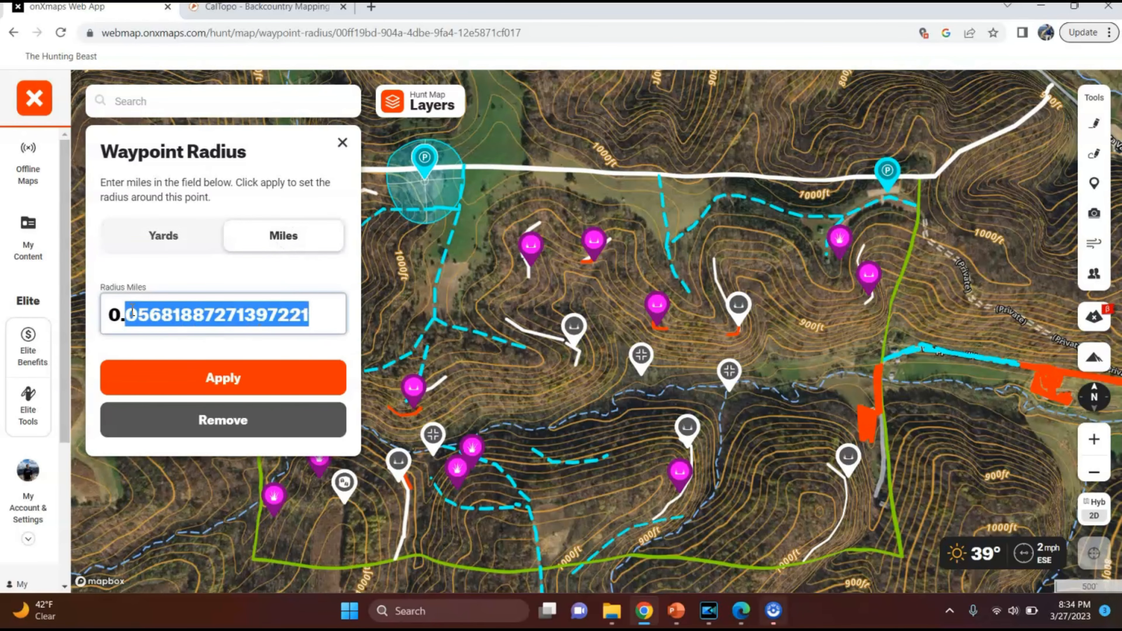
text(1)
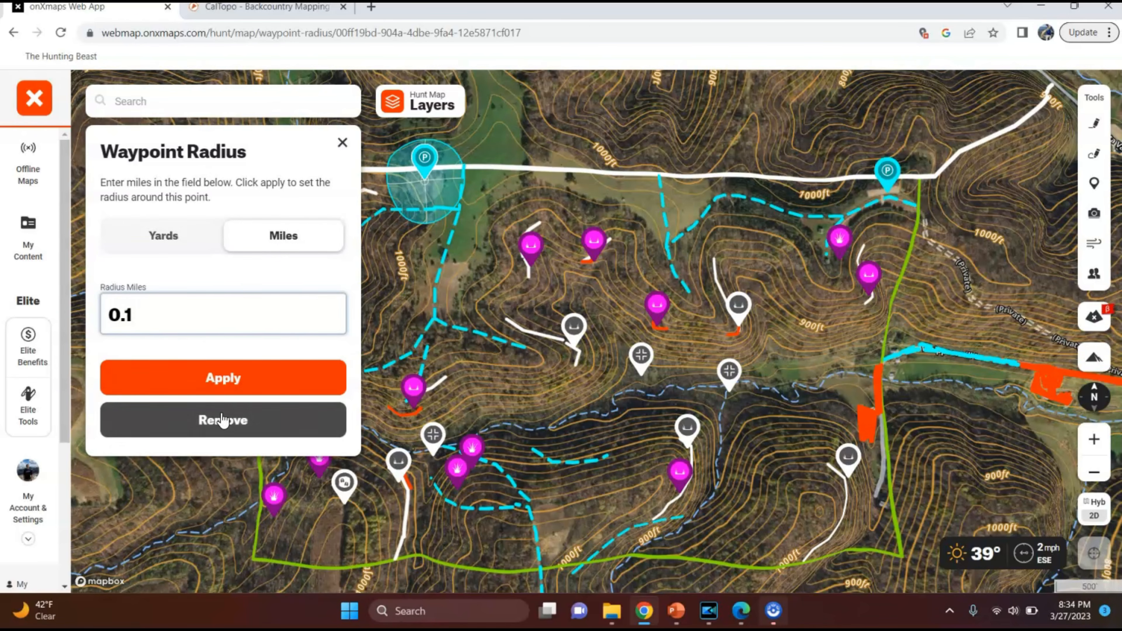
click(232, 380)
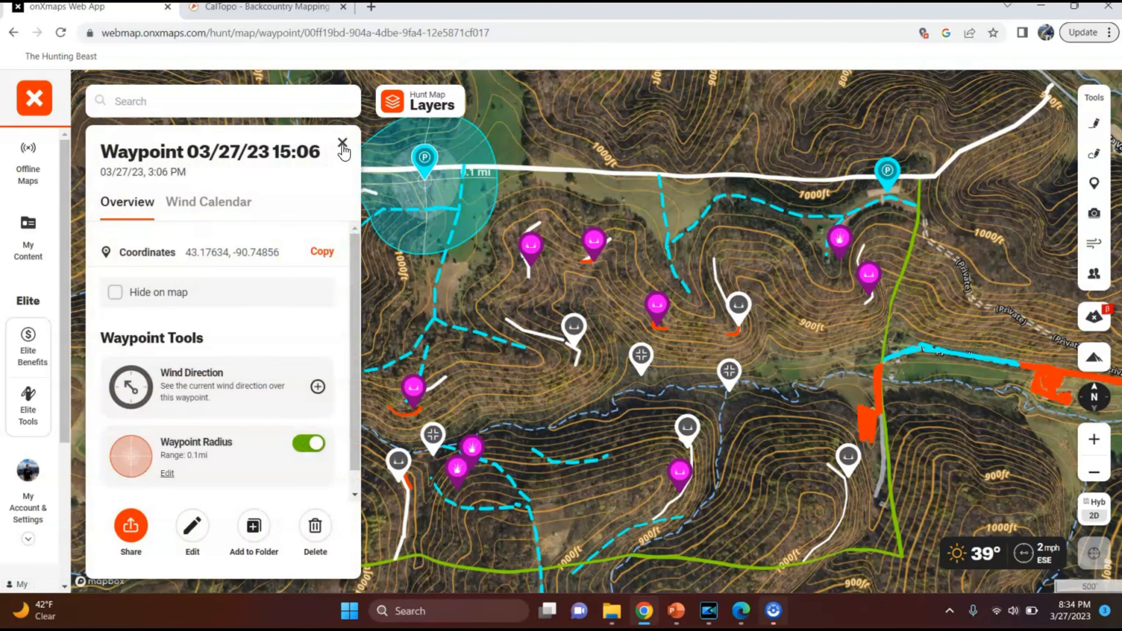
click(342, 142)
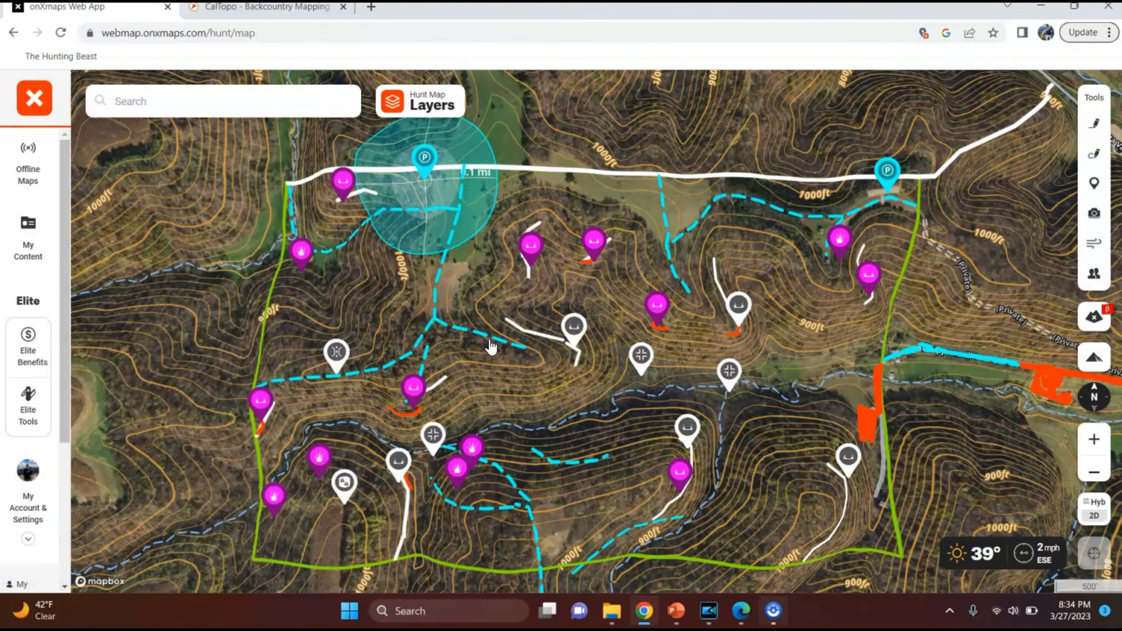
Add a red Location waypoint at the southern tip of the access trail on the north-central ridge and save it
click(1102, 128)
click(1093, 186)
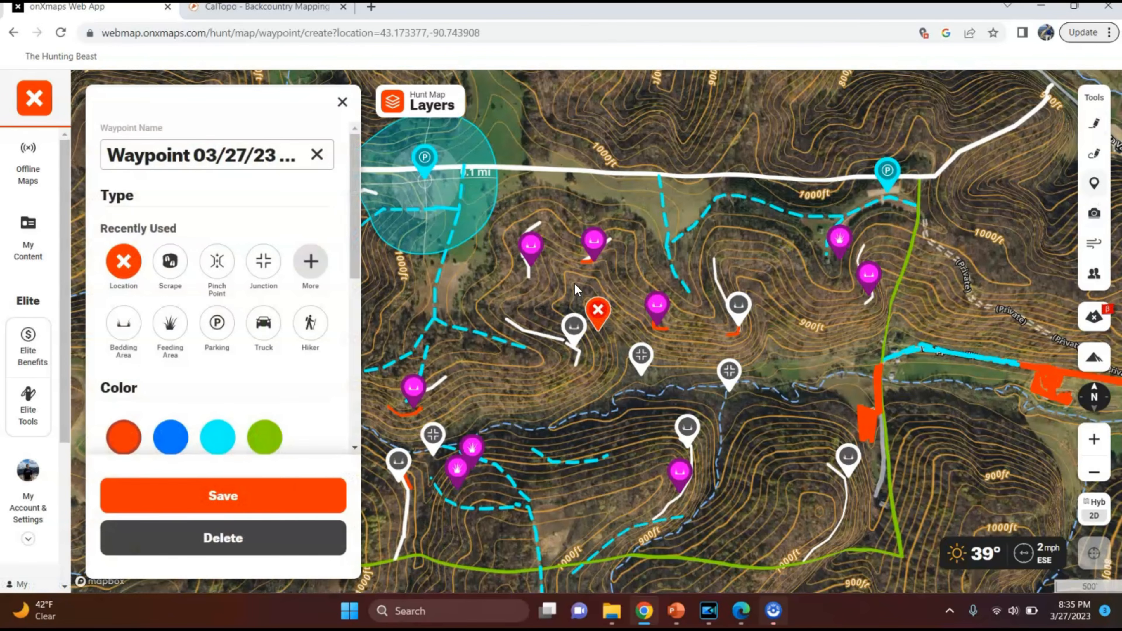
mouse_move(558, 313)
mouse_down()
mouse_move(541, 342)
mouse_move(503, 340)
mouse_move(526, 348)
mouse_move(525, 362)
mouse_move(608, 312)
mouse_move(691, 292)
mouse_up()
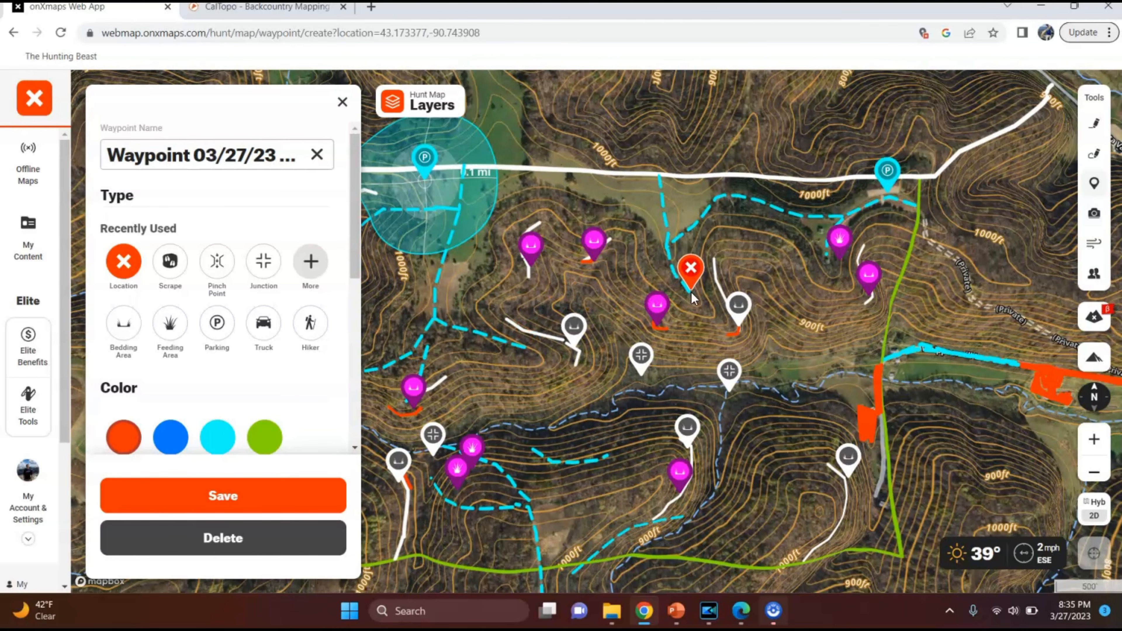
scroll(315, 405, down, 5)
click(283, 501)
Apply a 0.25-mile waypoint radius around the new red waypoint on the ridge
scroll(244, 384, down, 1)
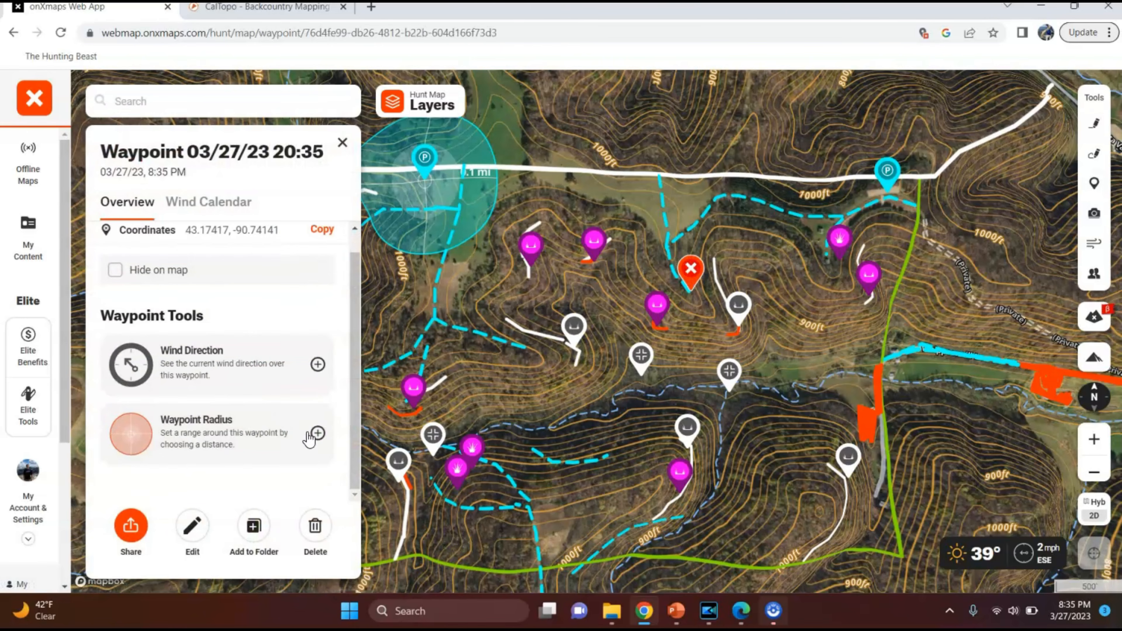
click(317, 432)
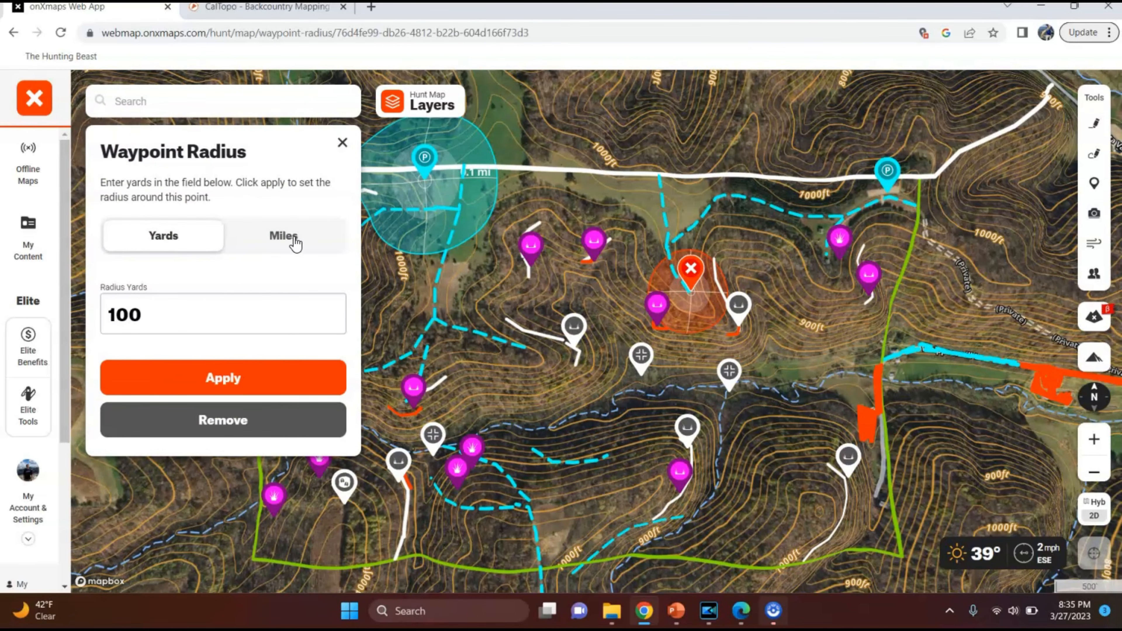
click(294, 243)
drag(322, 316, 128, 315)
text(25)
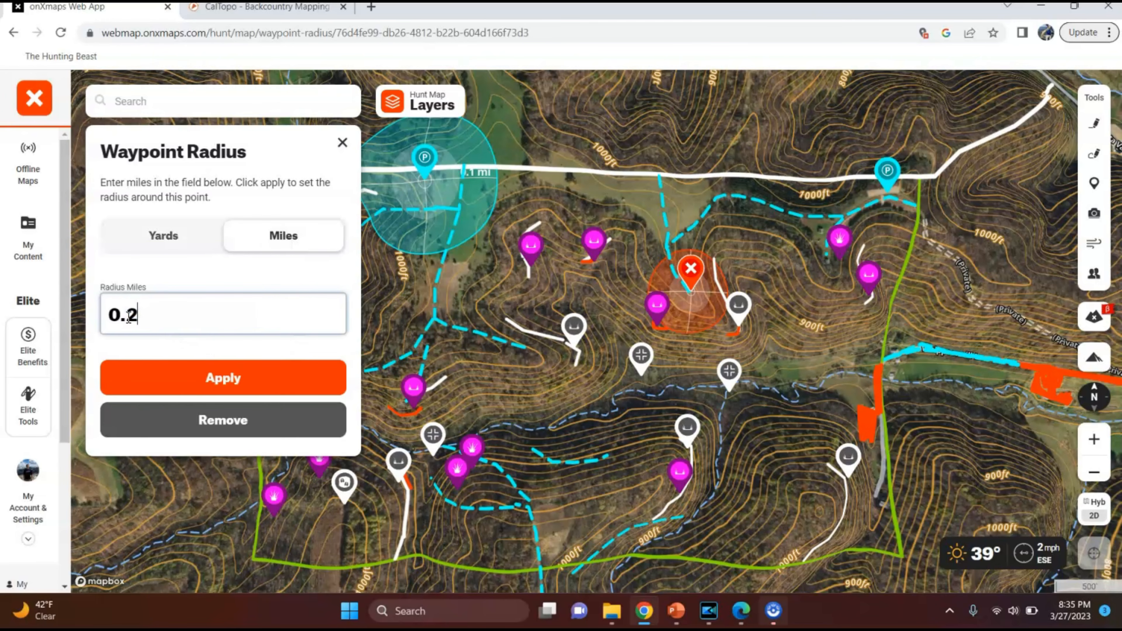
click(200, 381)
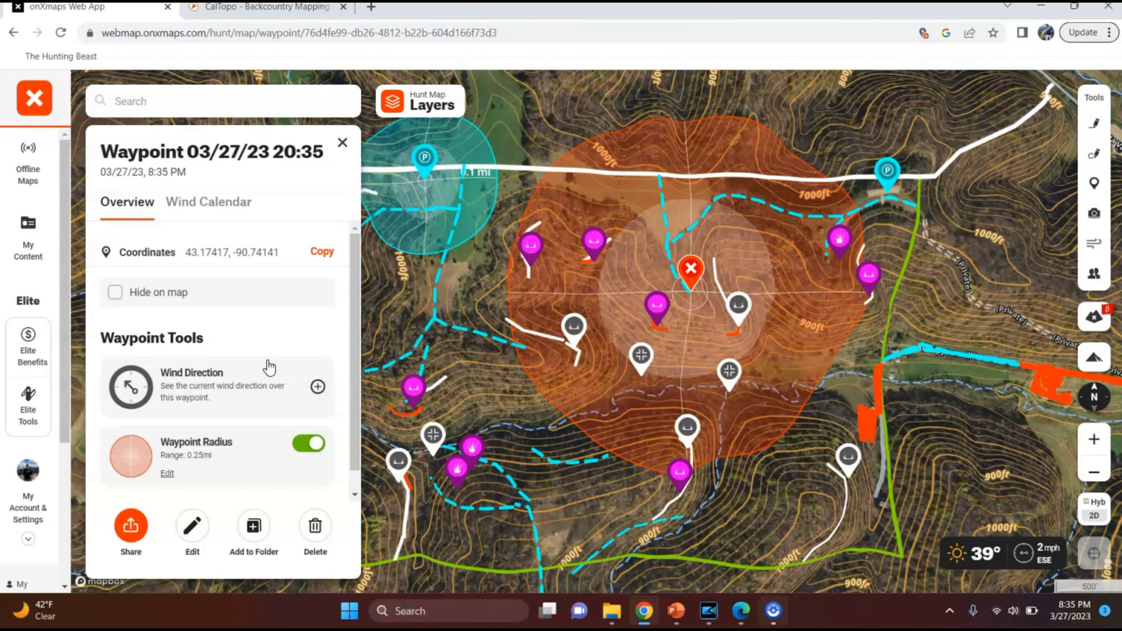
Change the red waypoint's radius to 100 yards and close its details
scroll(246, 449, down, 1)
click(167, 450)
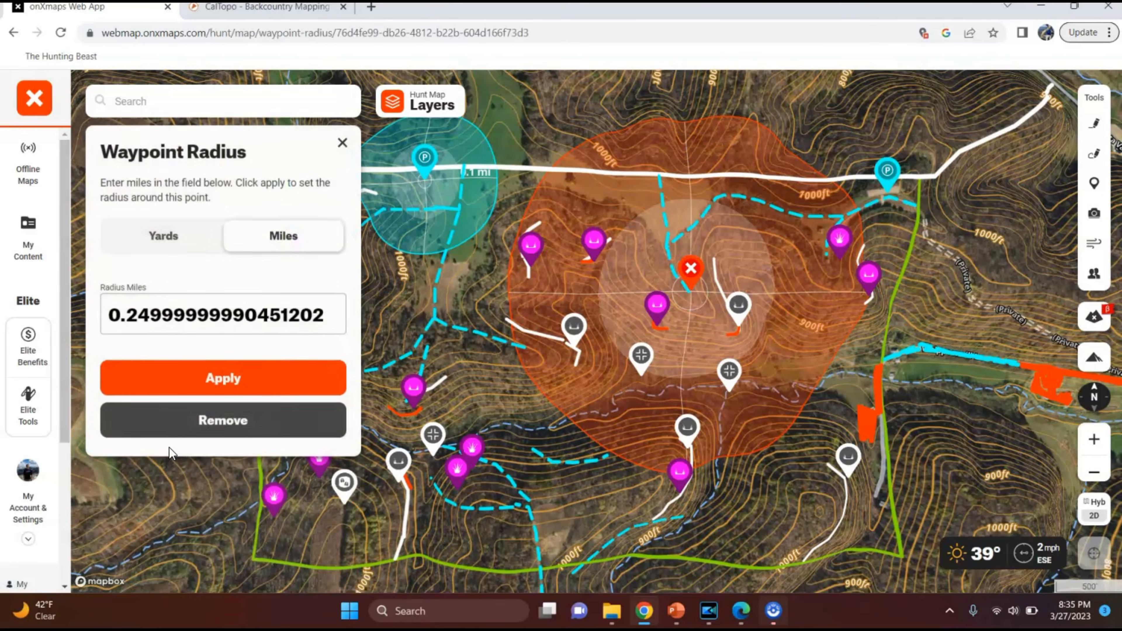
drag(337, 315, 179, 287)
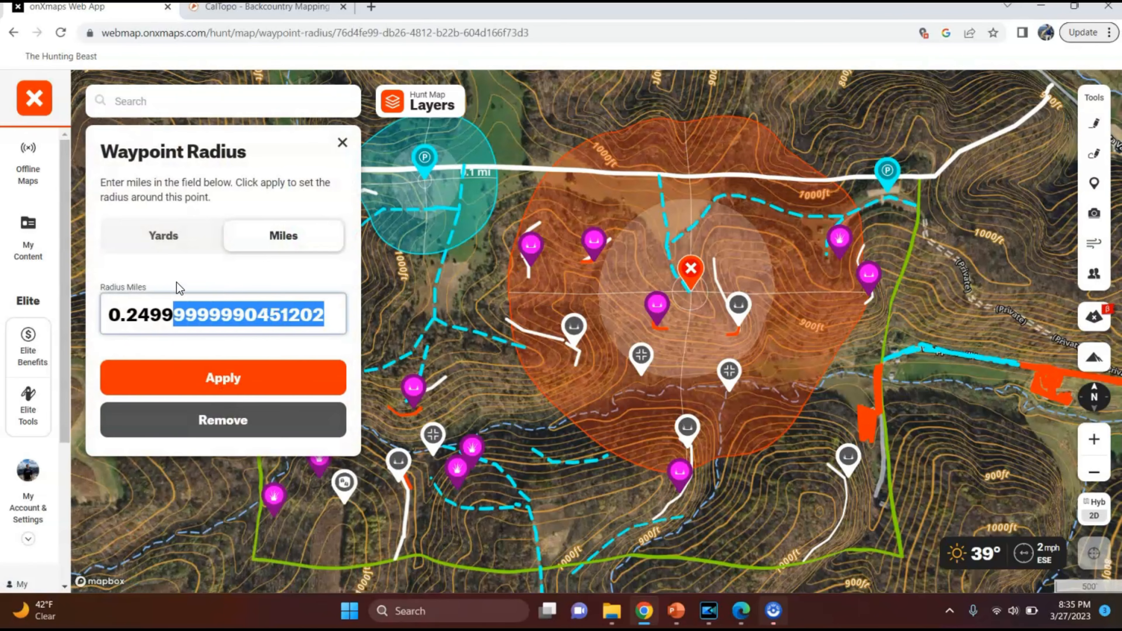
click(181, 237)
drag(260, 307, 79, 298)
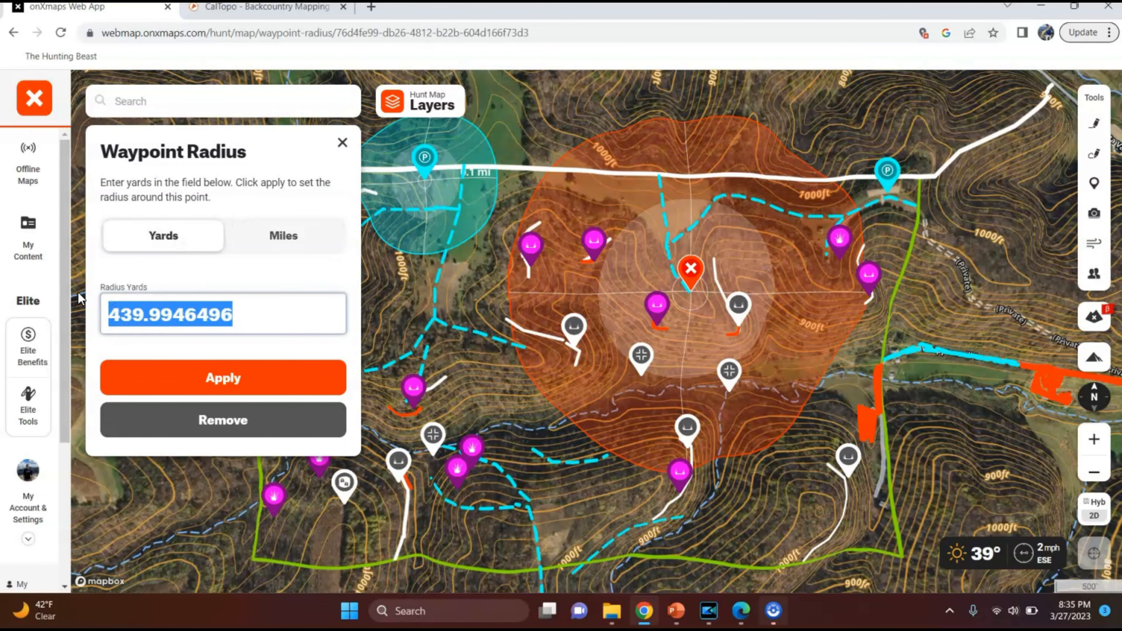
text(5)
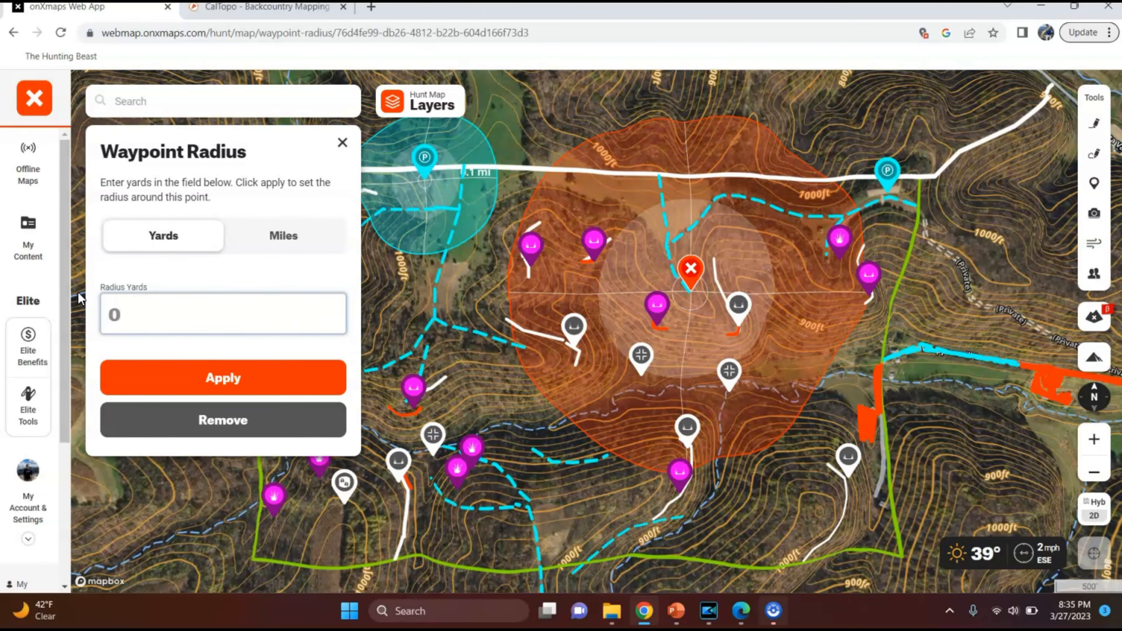
key(Return)
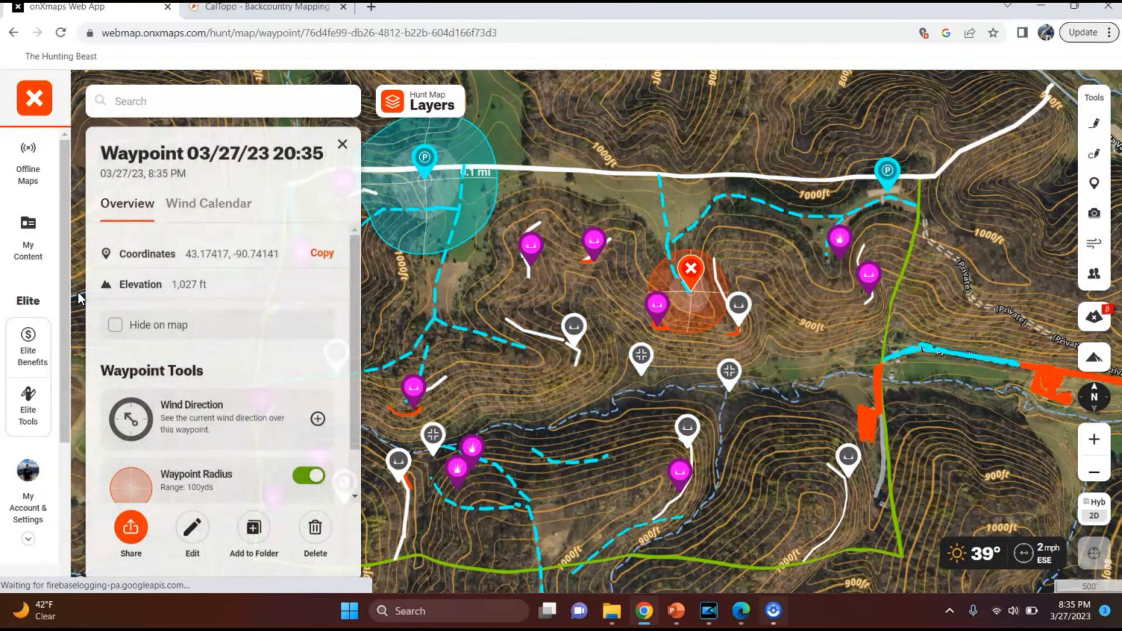
click(341, 144)
Examine the radius circles against the nearby bedding points and access trails, continuing to the property's southern half
scroll(683, 326, up, 1)
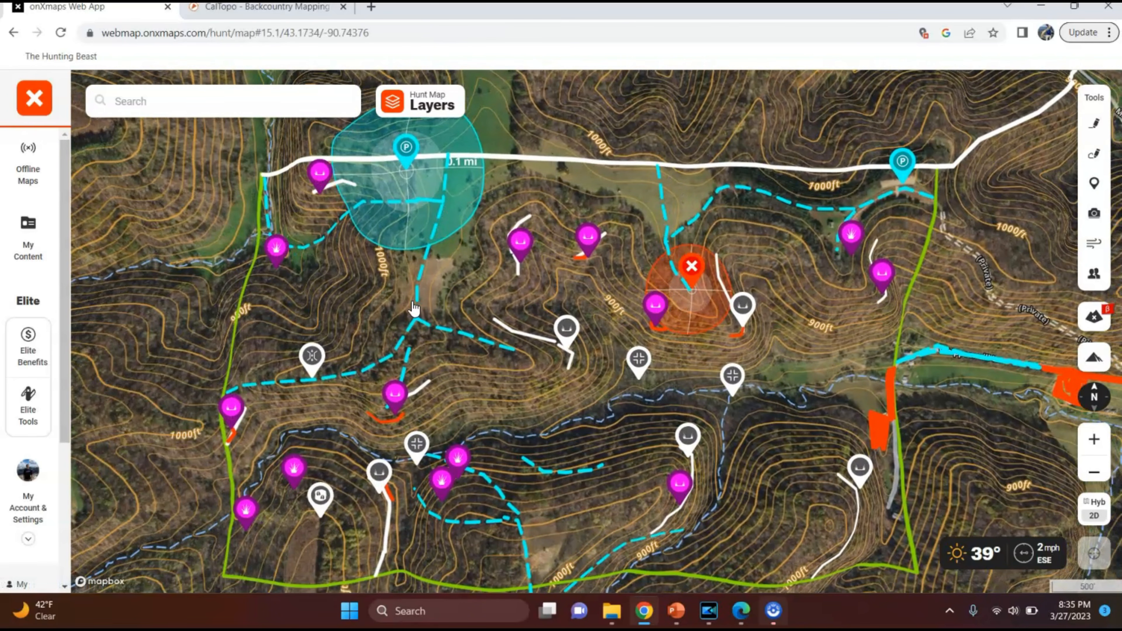
scroll(669, 298, up, 1)
scroll(669, 299, up, 1)
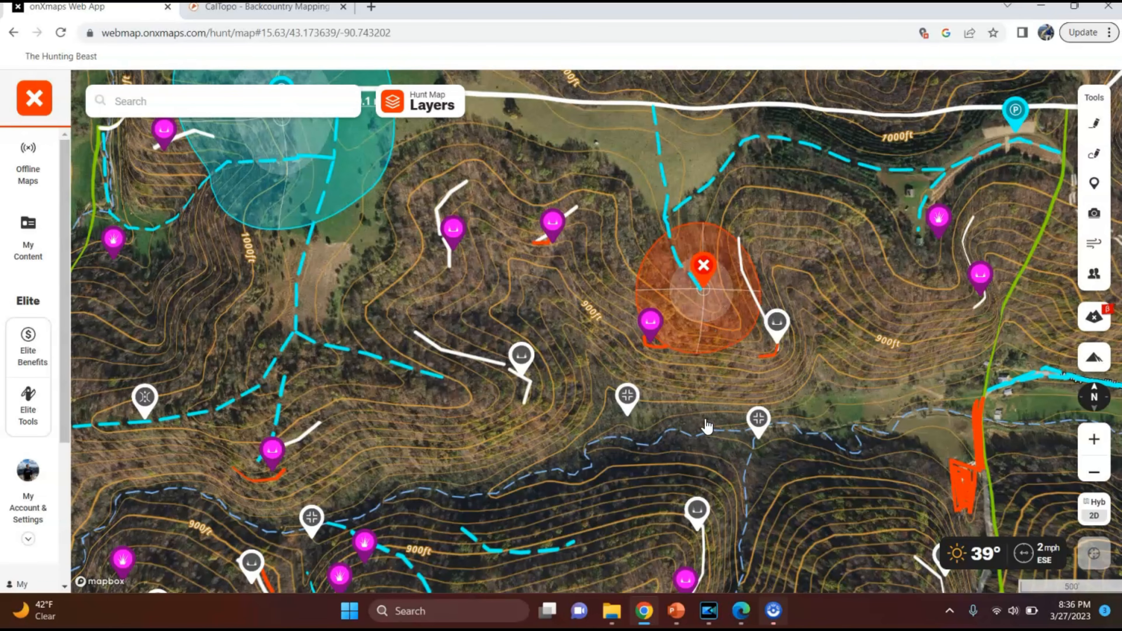
scroll(698, 409, down, 1)
drag(696, 408, 759, 241)
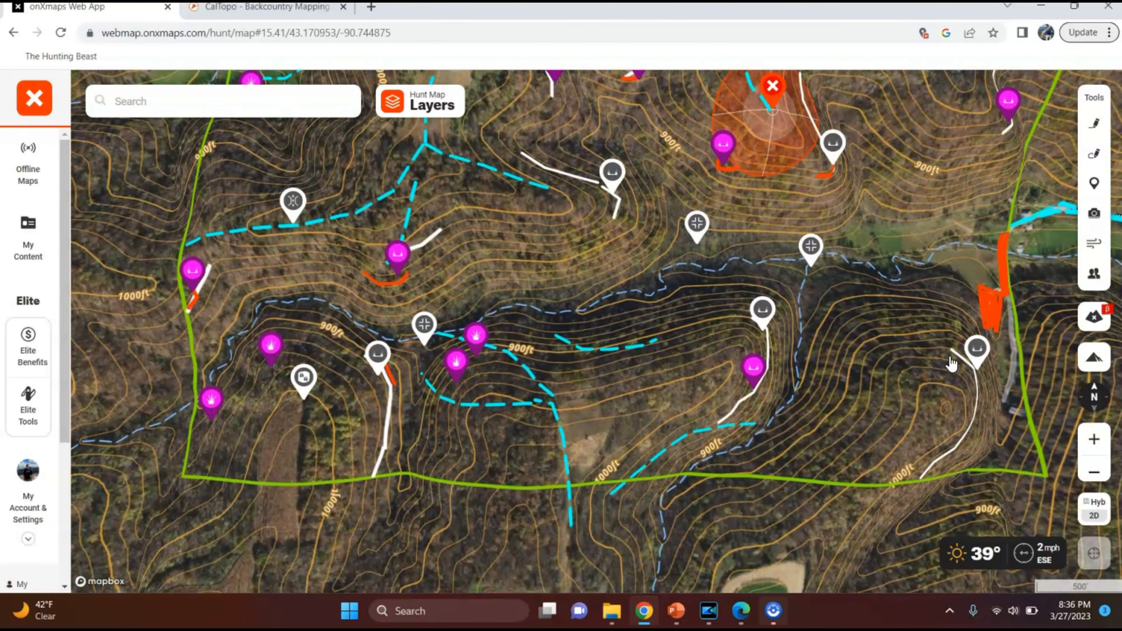